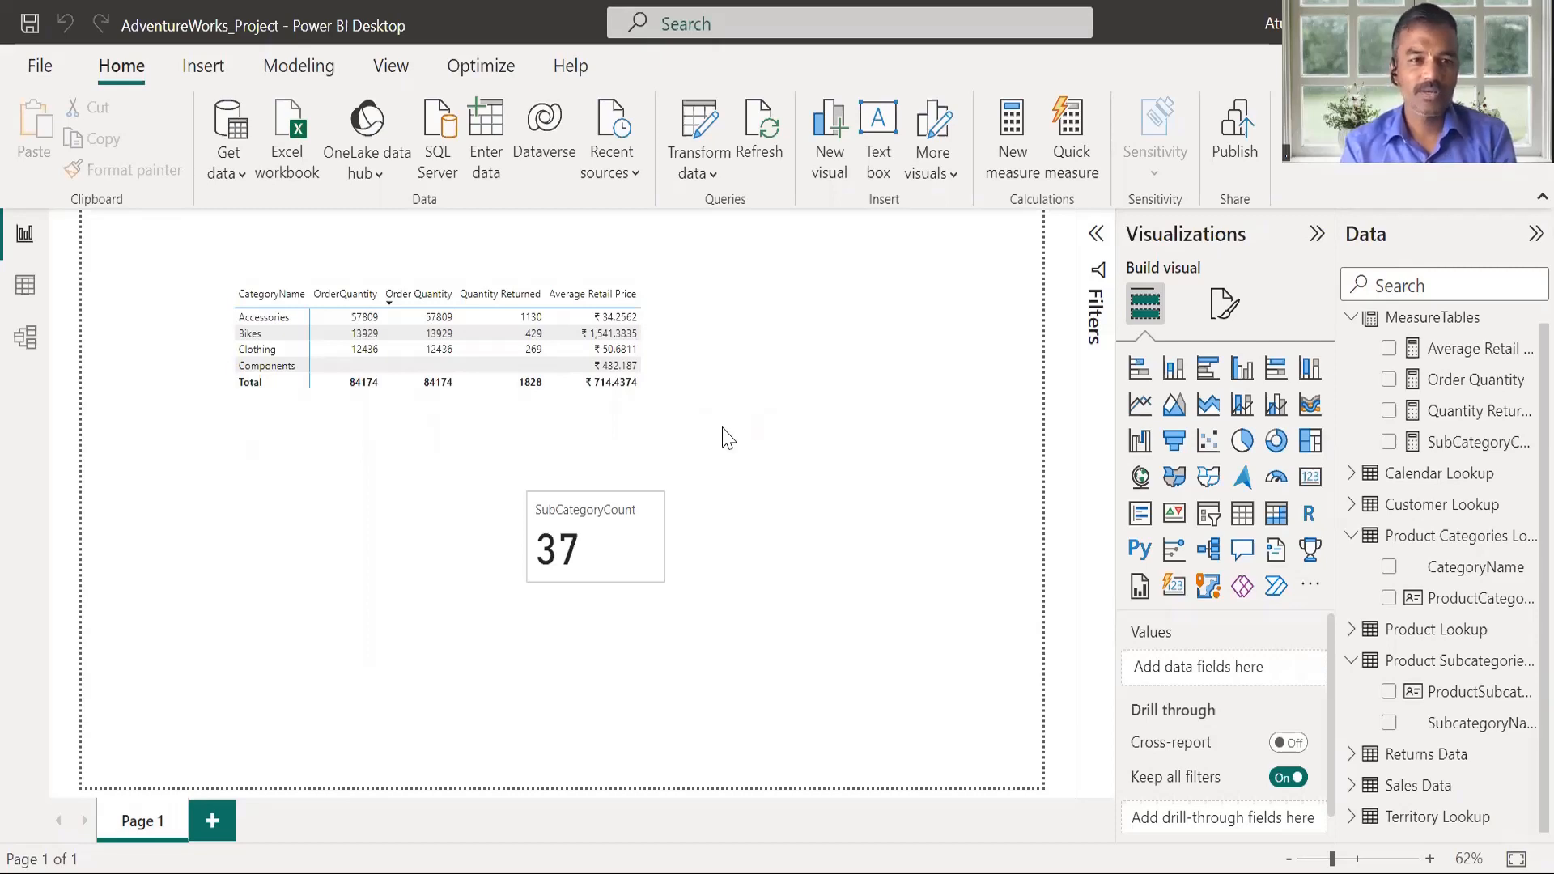
Remove the duplicate OrderQuantity column from the category matrix and check how selecting Accessories and Bikes filters the SubCategoryCount card
left_click(324, 386)
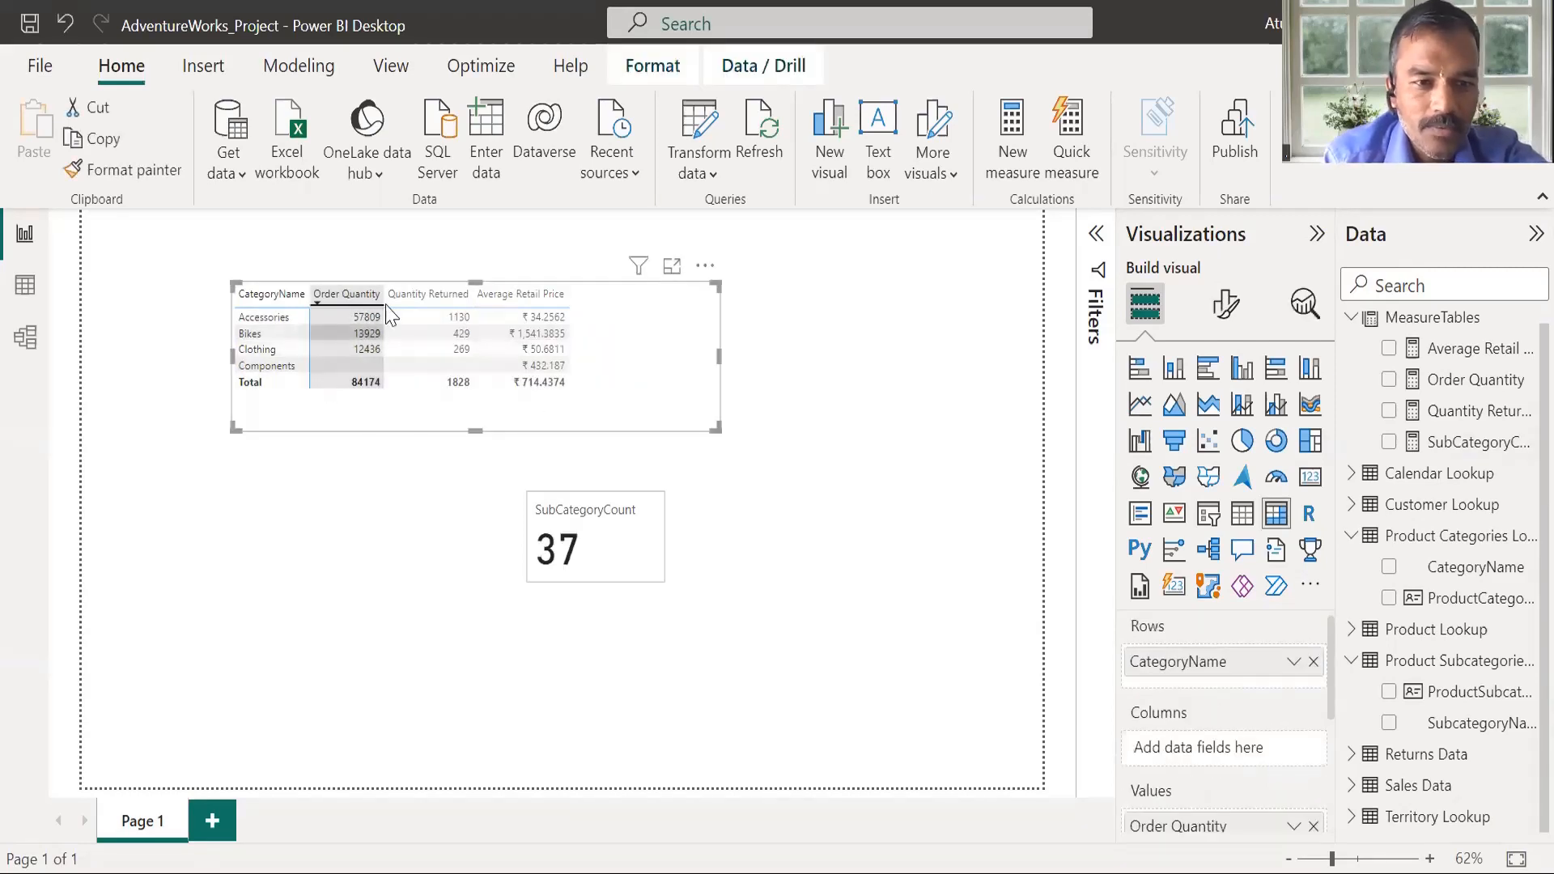
left_click(434, 318)
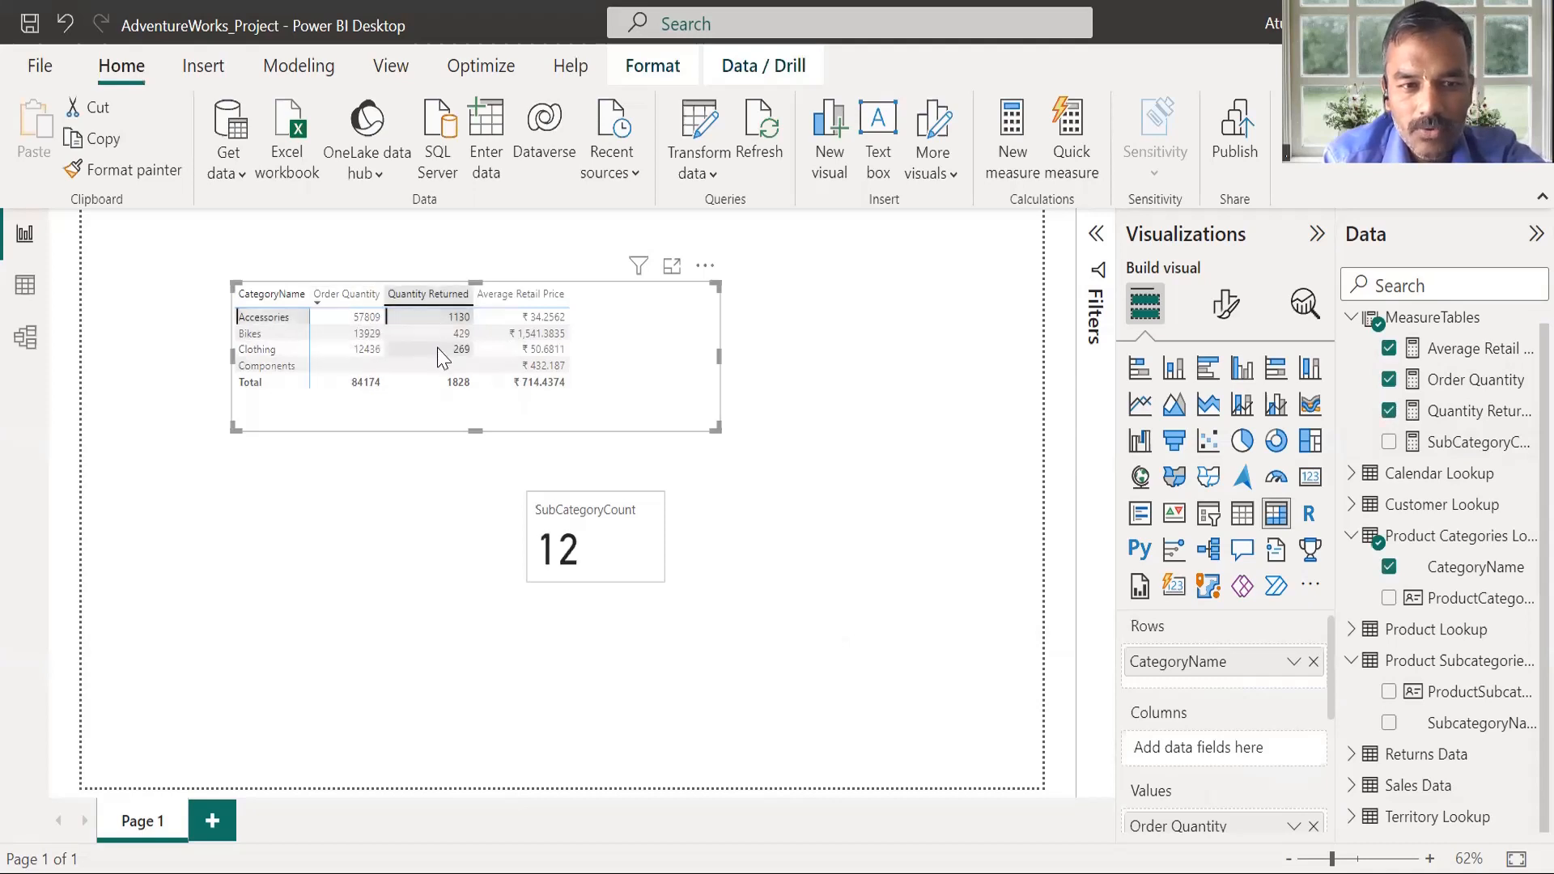
left_click(508, 340)
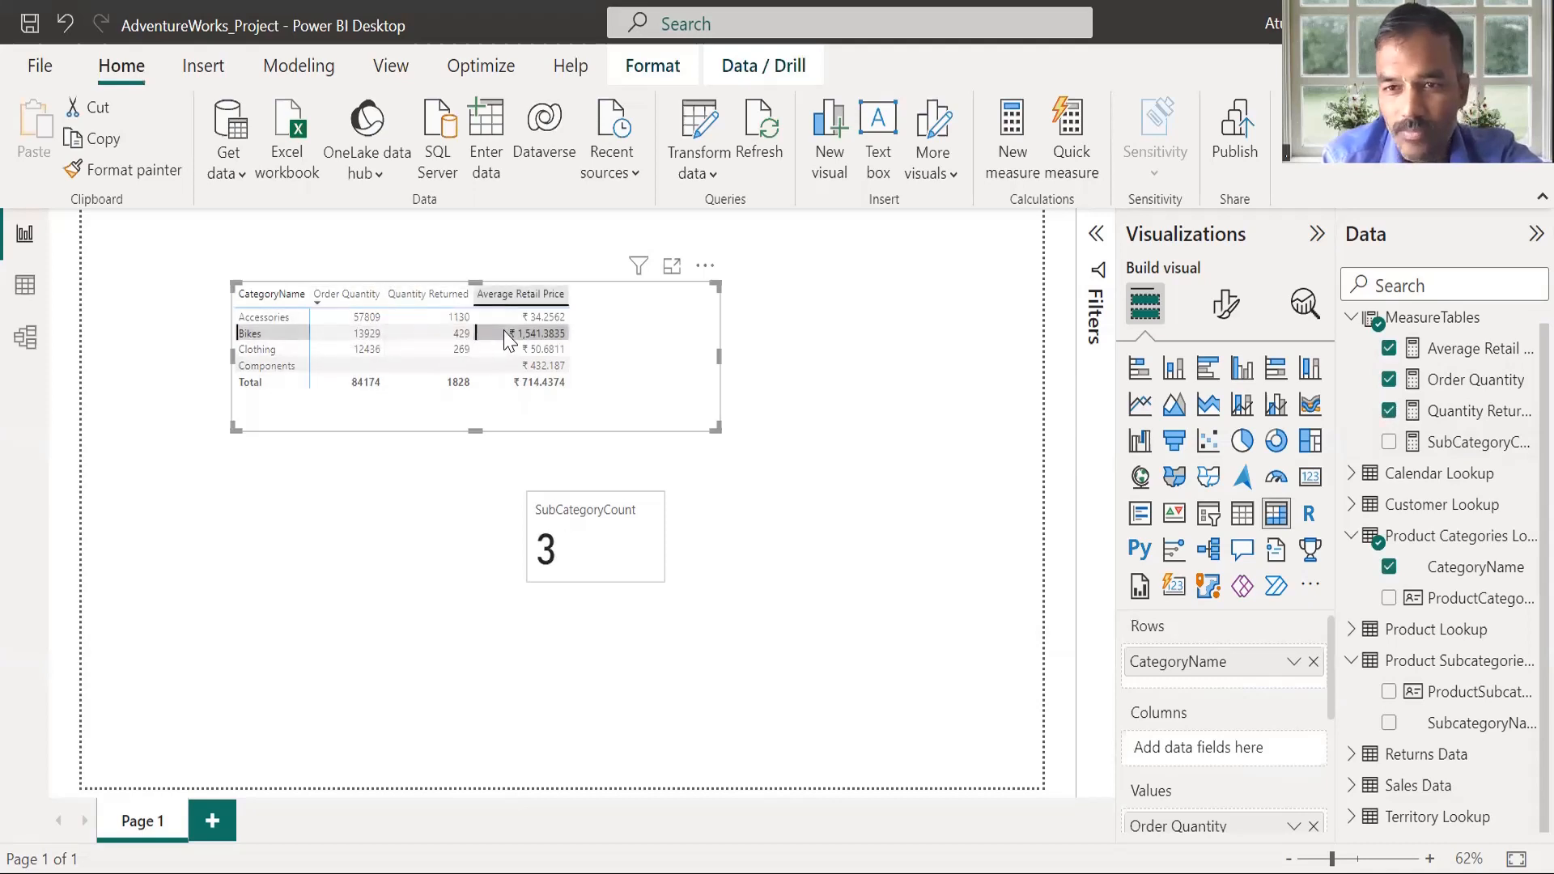
left_click(288, 315)
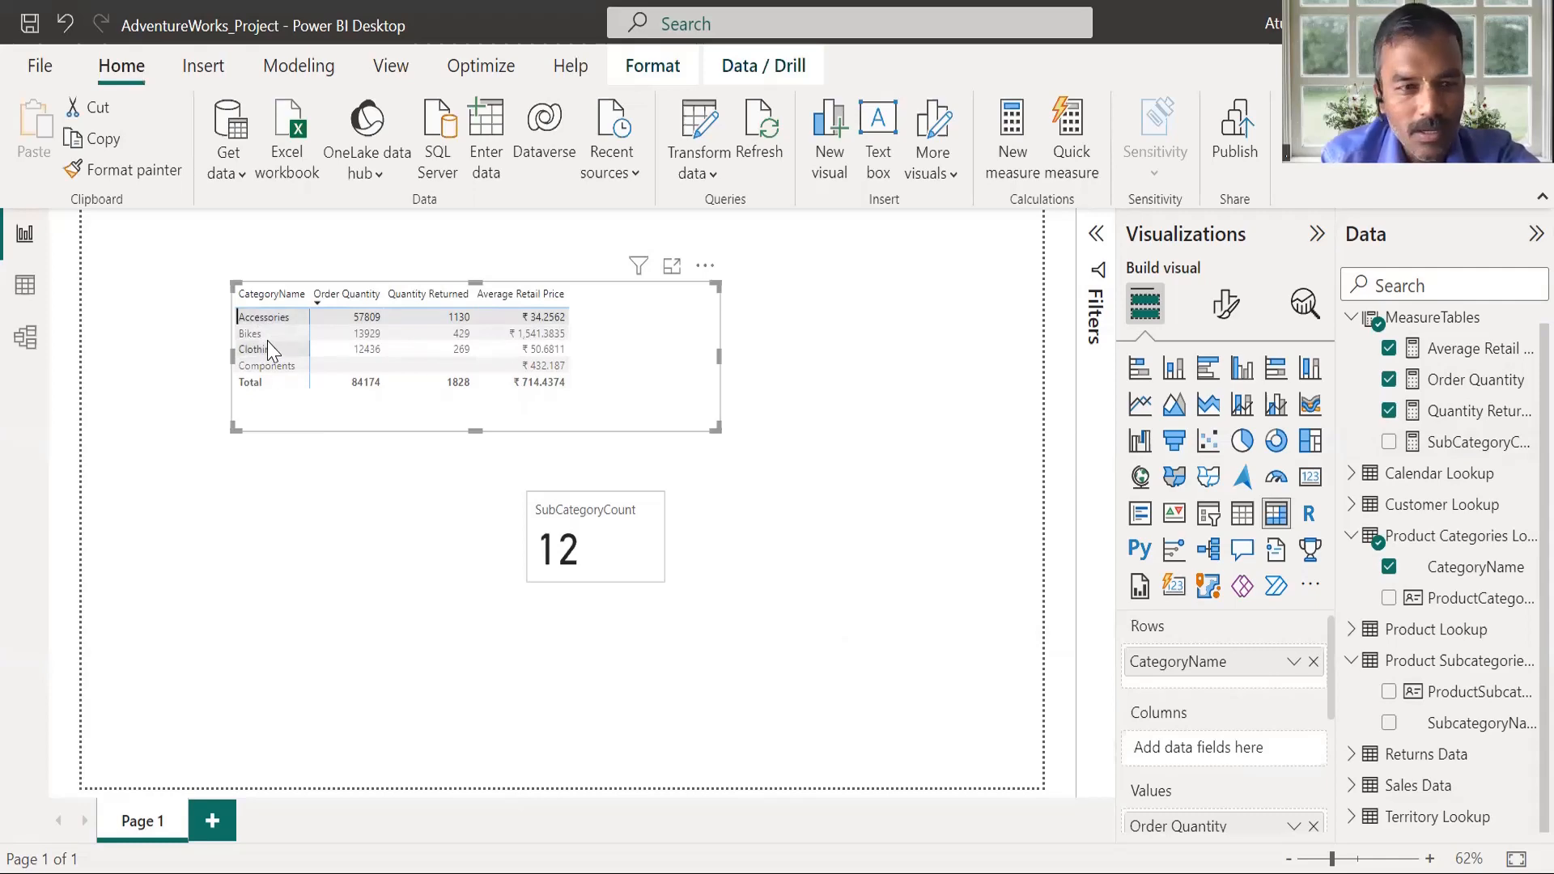
In the model view, create a hierarchy from ProductCategoryKey in Product Subcategories Lookup and expand it
left_click(25, 337)
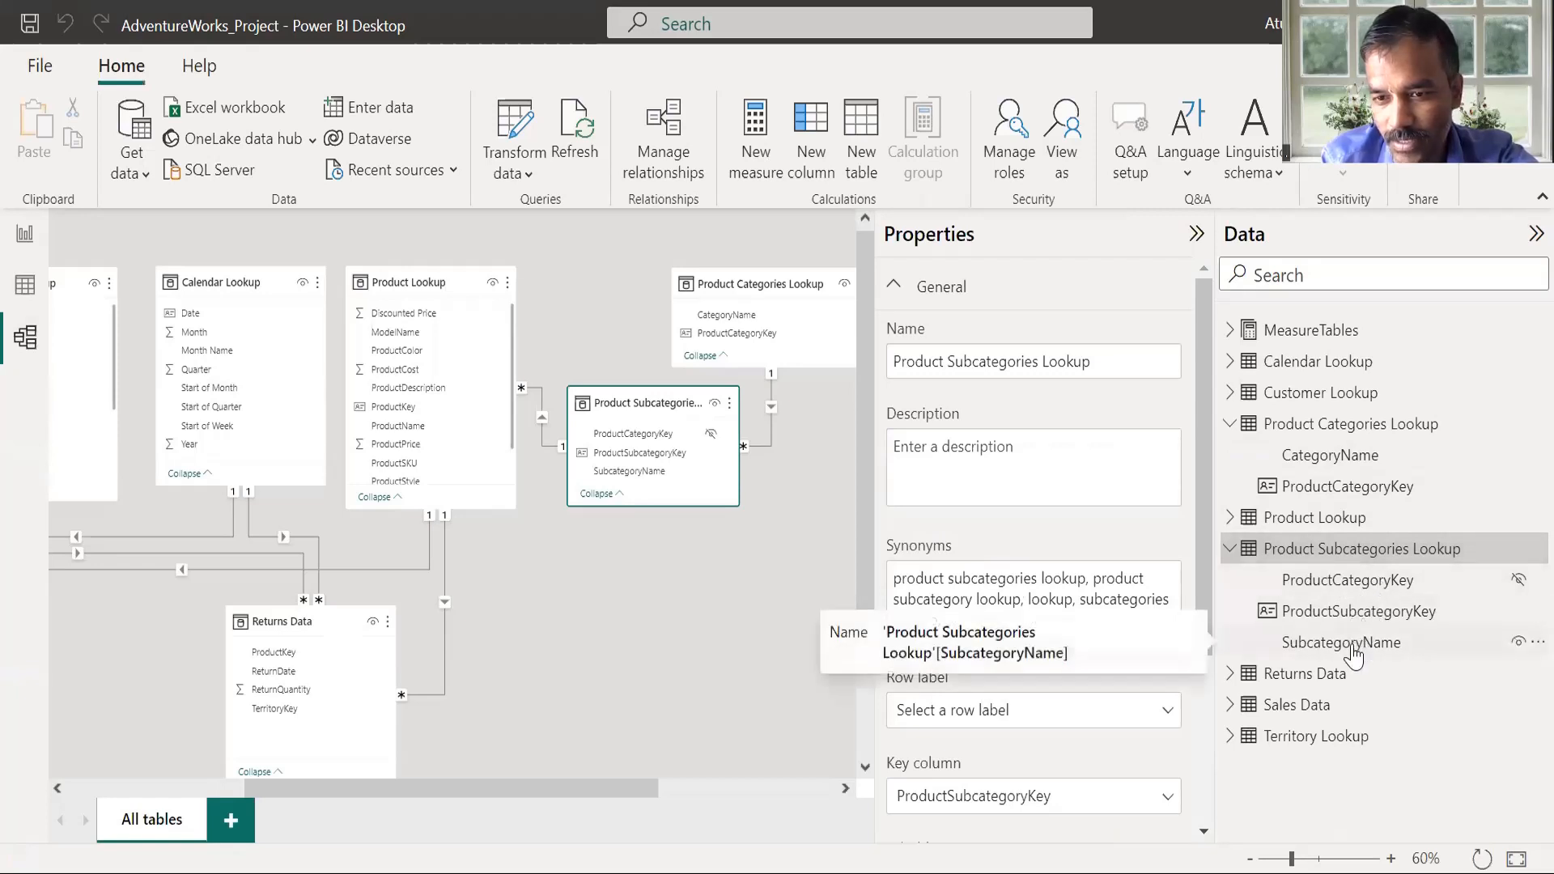
left_click(1409, 596)
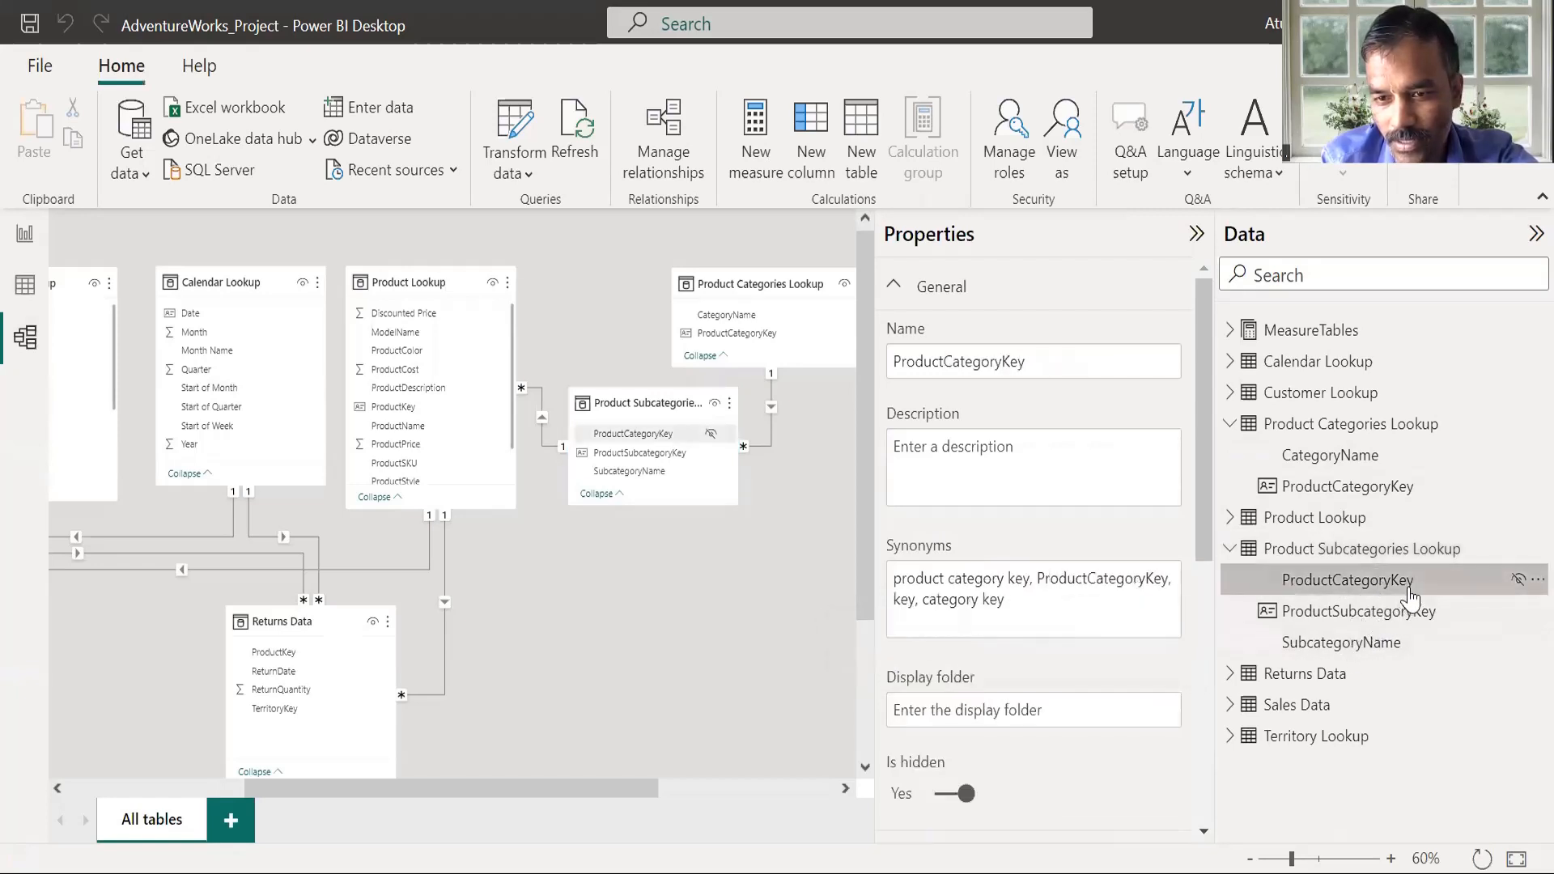
right_click(1409, 594)
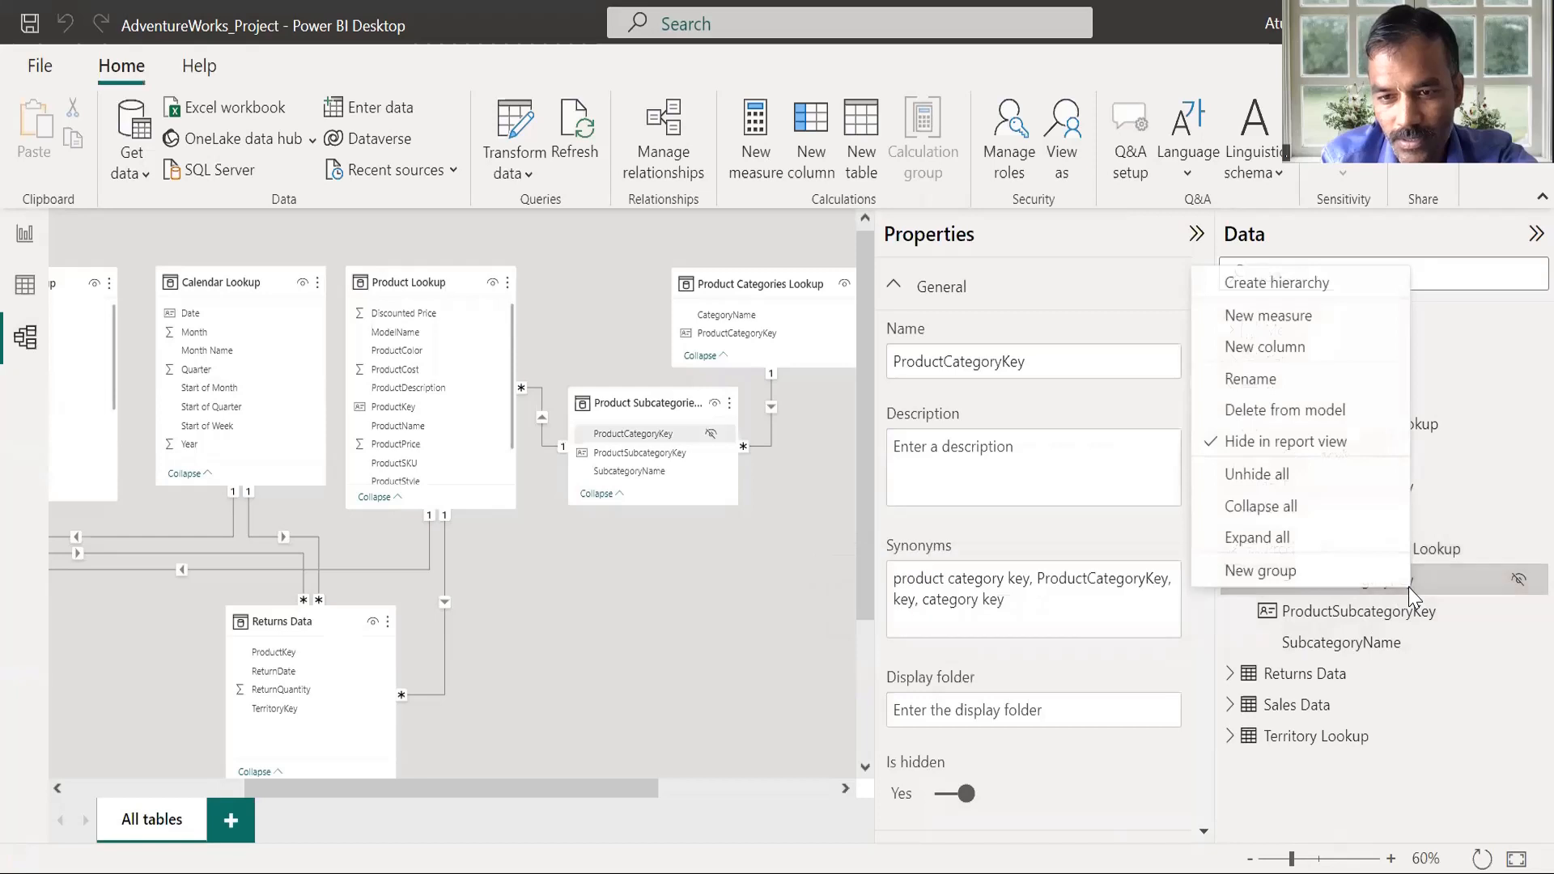
left_click(1309, 288)
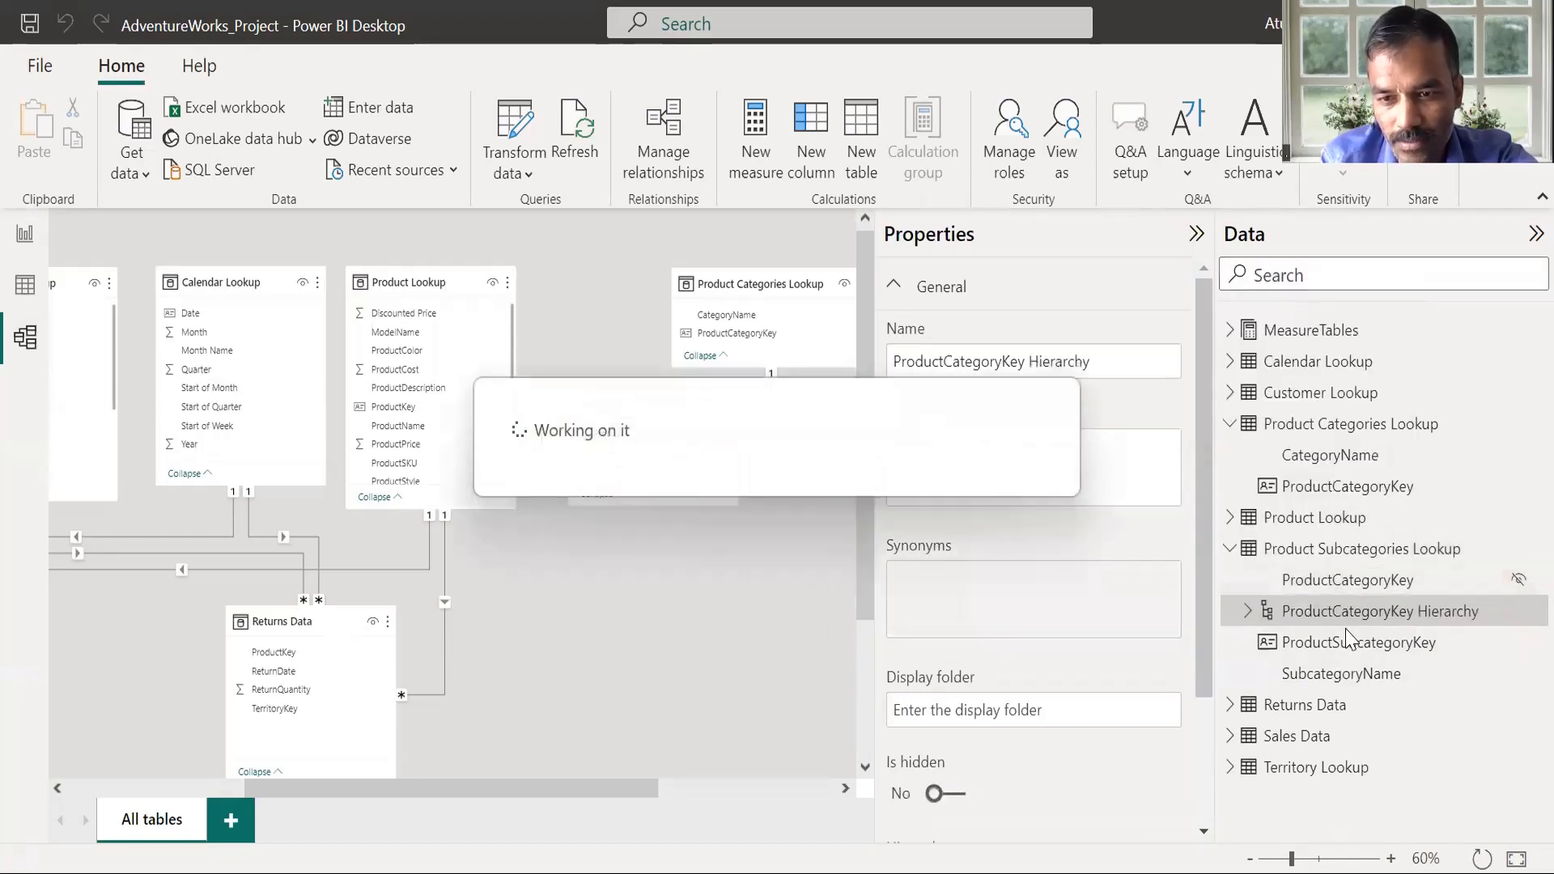
left_click(1248, 611)
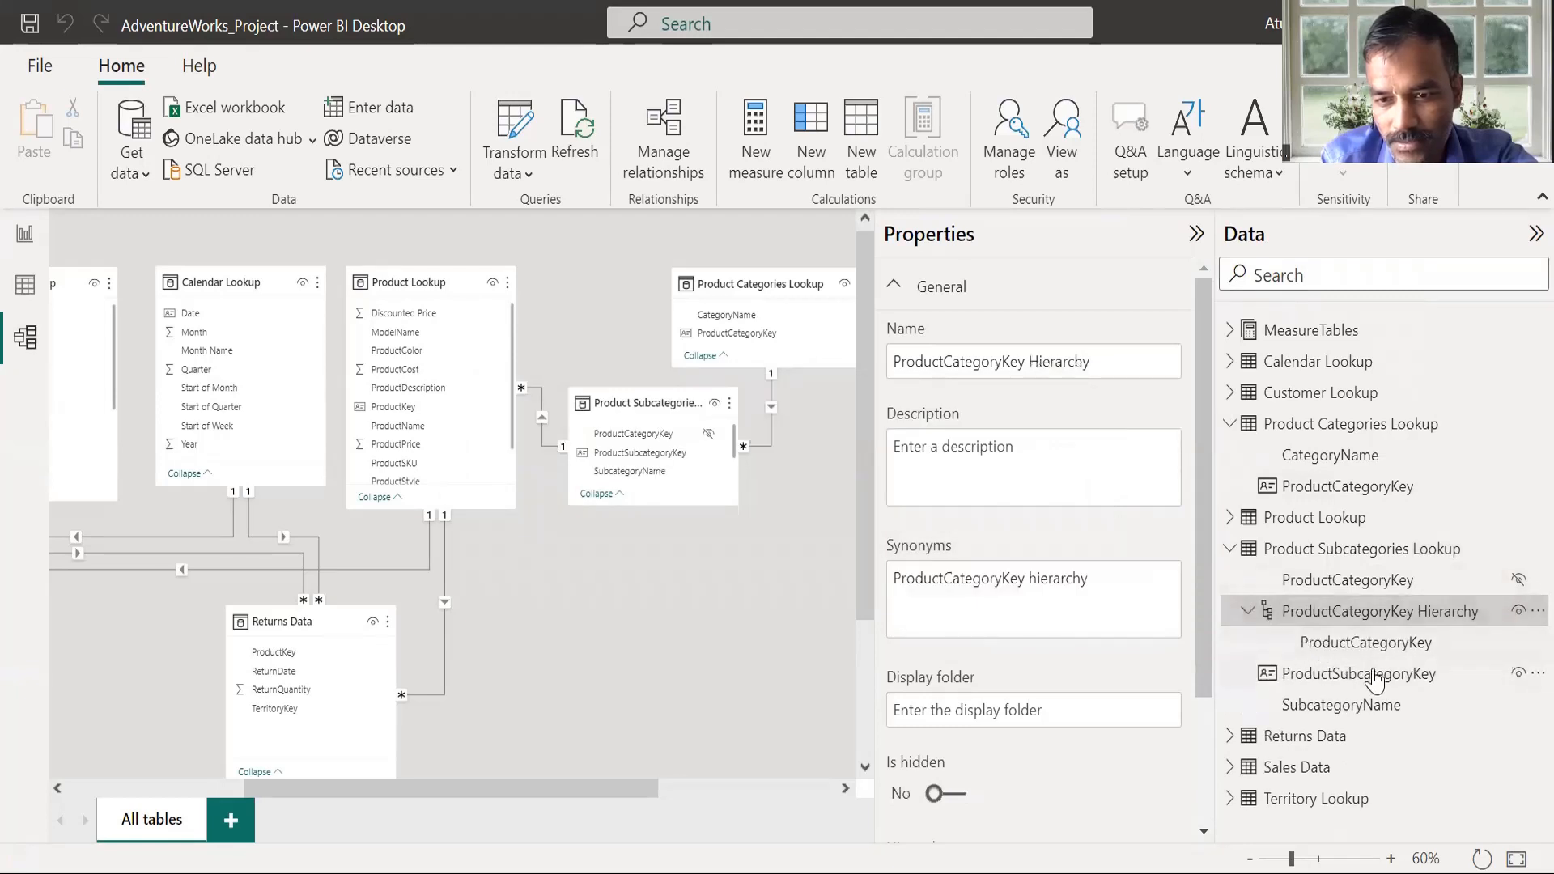
Add SubcategoryName from Product Subcategories Lookup to the ProductCategoryKey Hierarchy and review the hierarchy's levels
left_click(1378, 713)
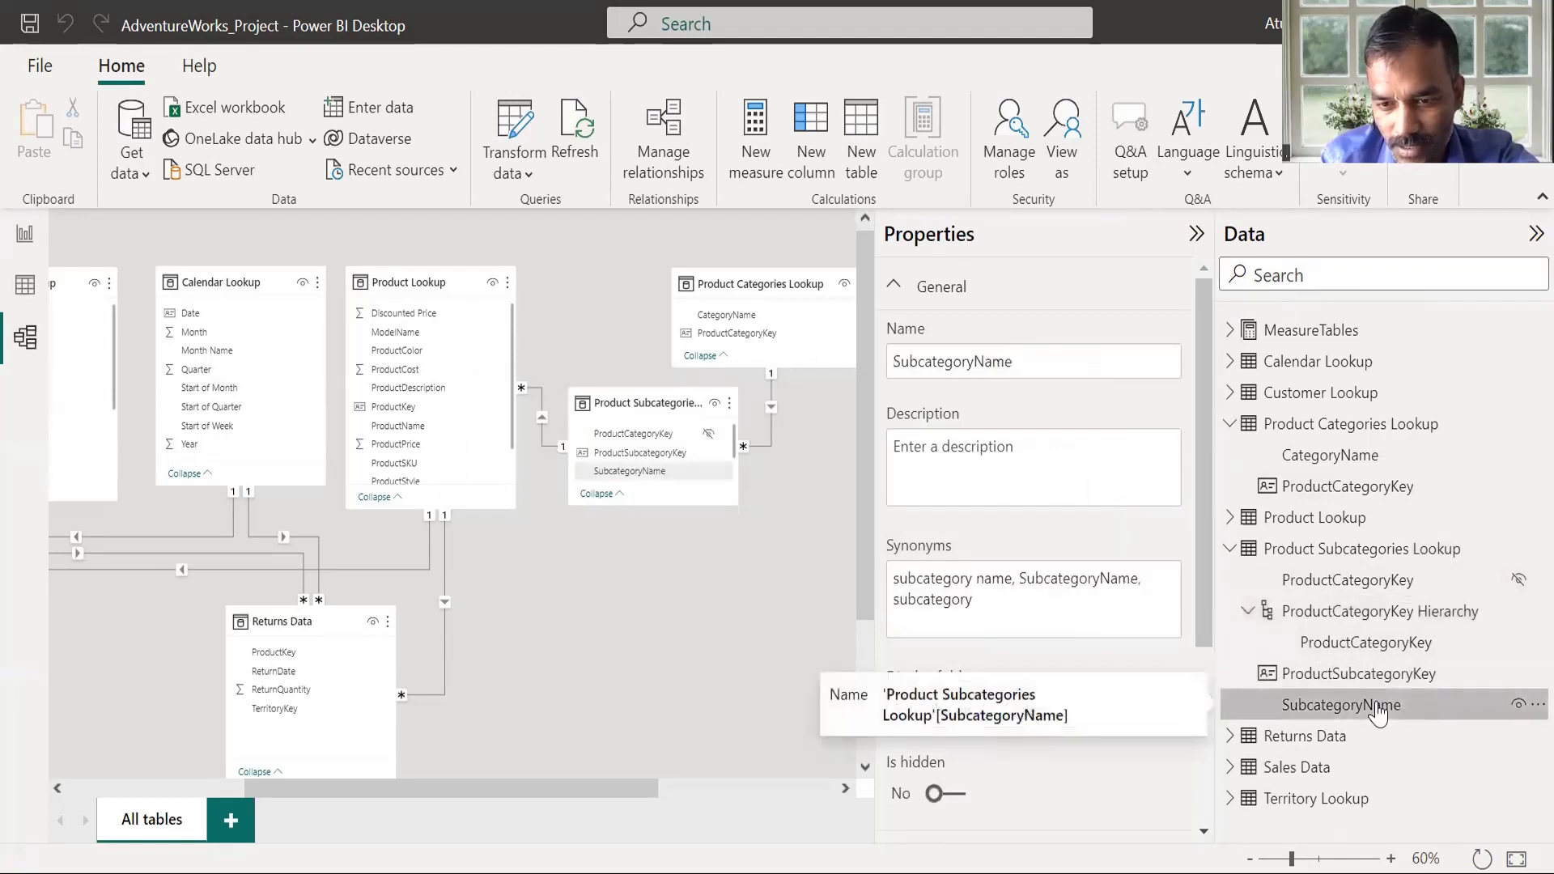
right_click(1378, 714)
mouse_move(1293, 398)
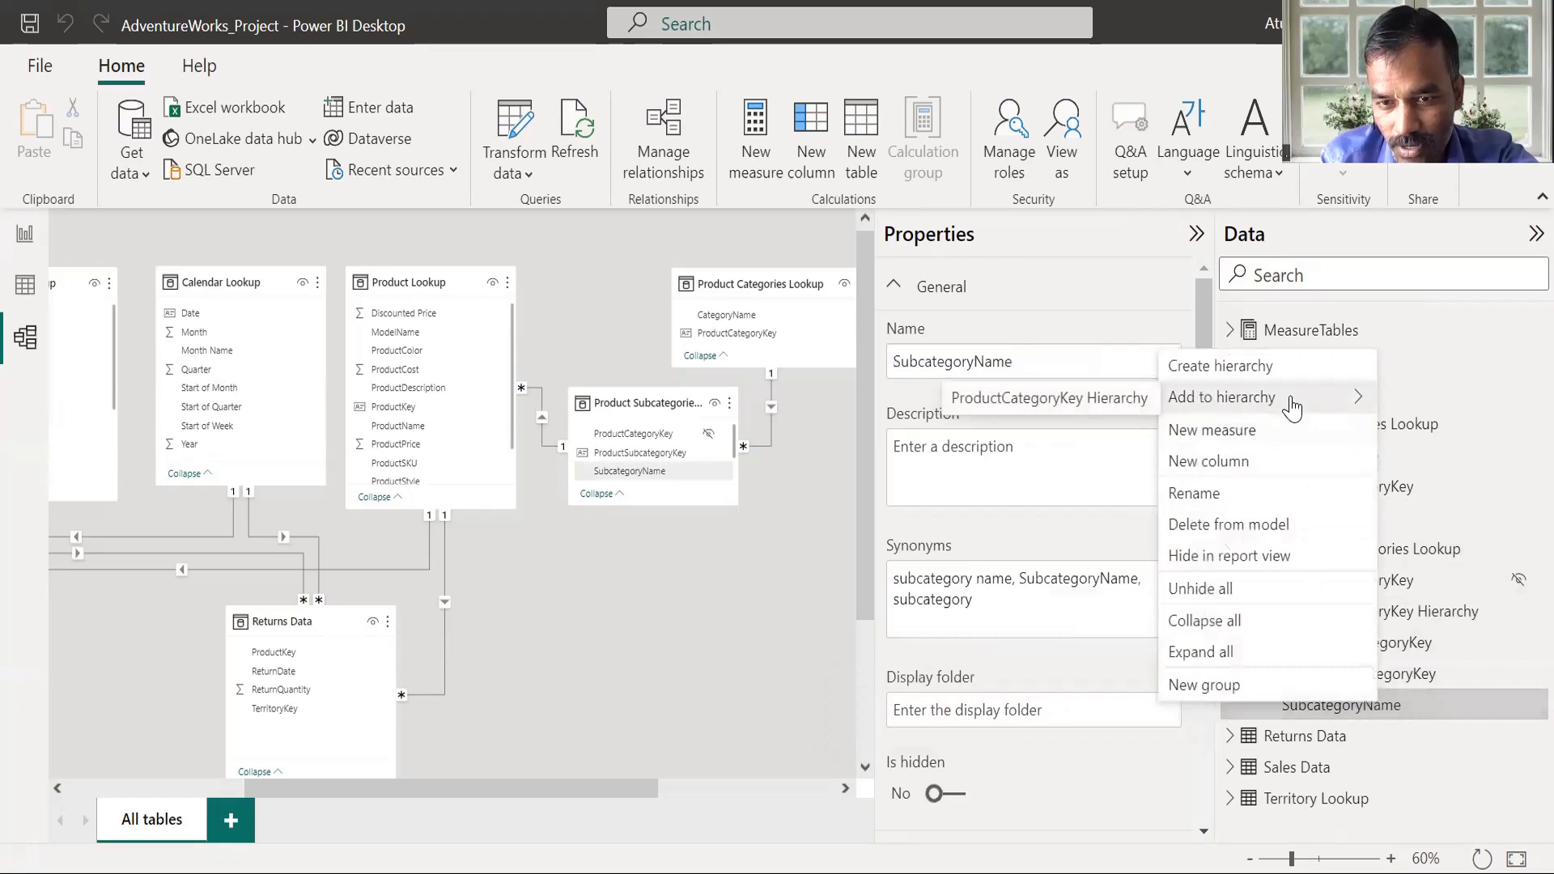
left_click(1111, 409)
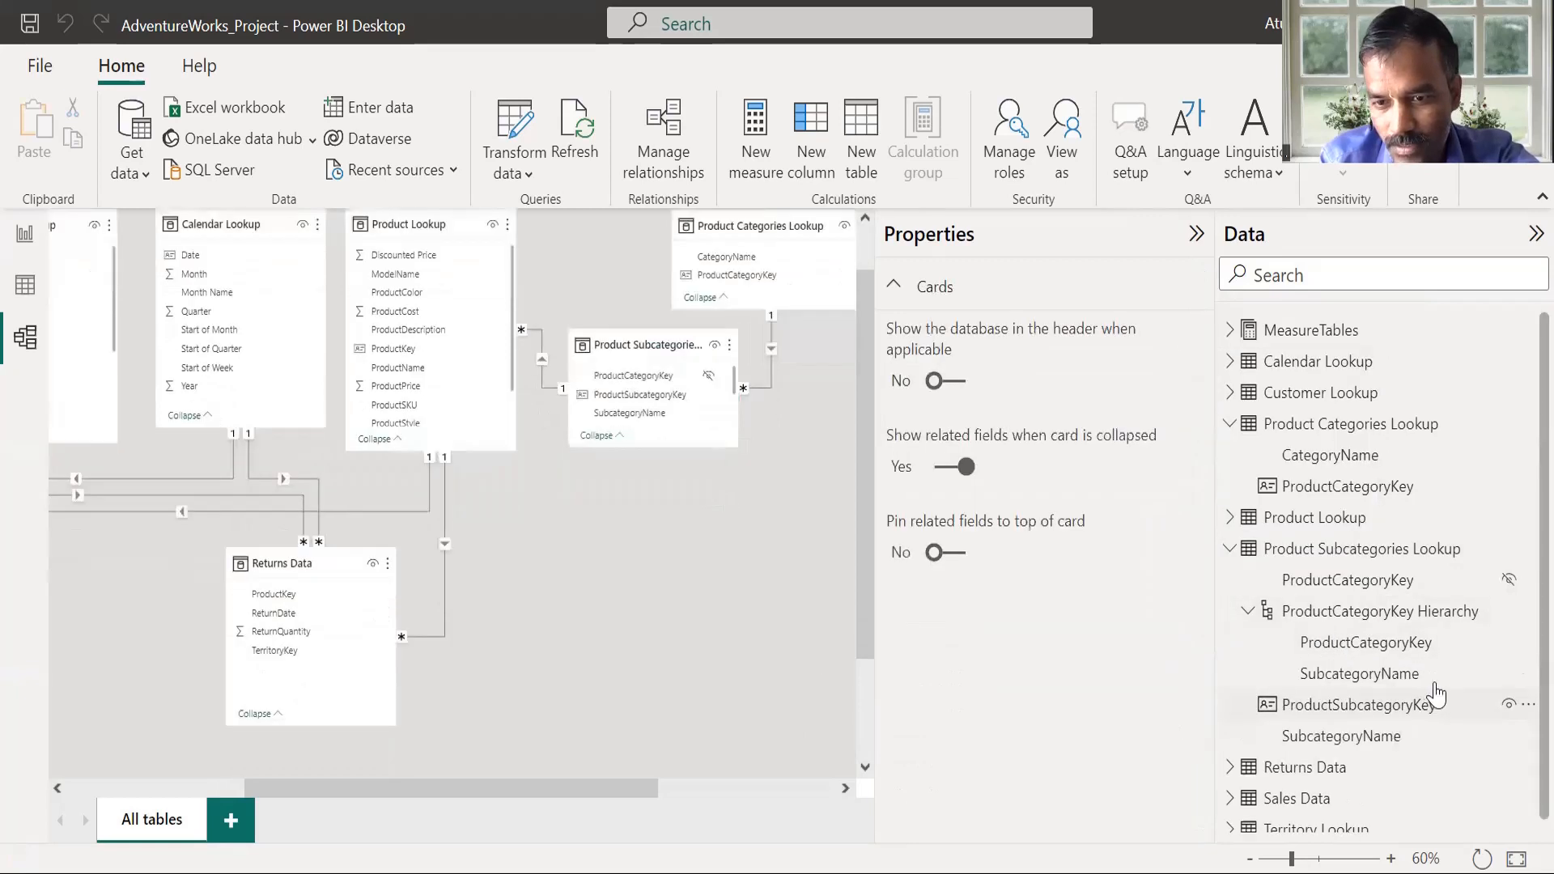
left_click(1432, 674)
left_click(1429, 642)
left_click(1428, 588)
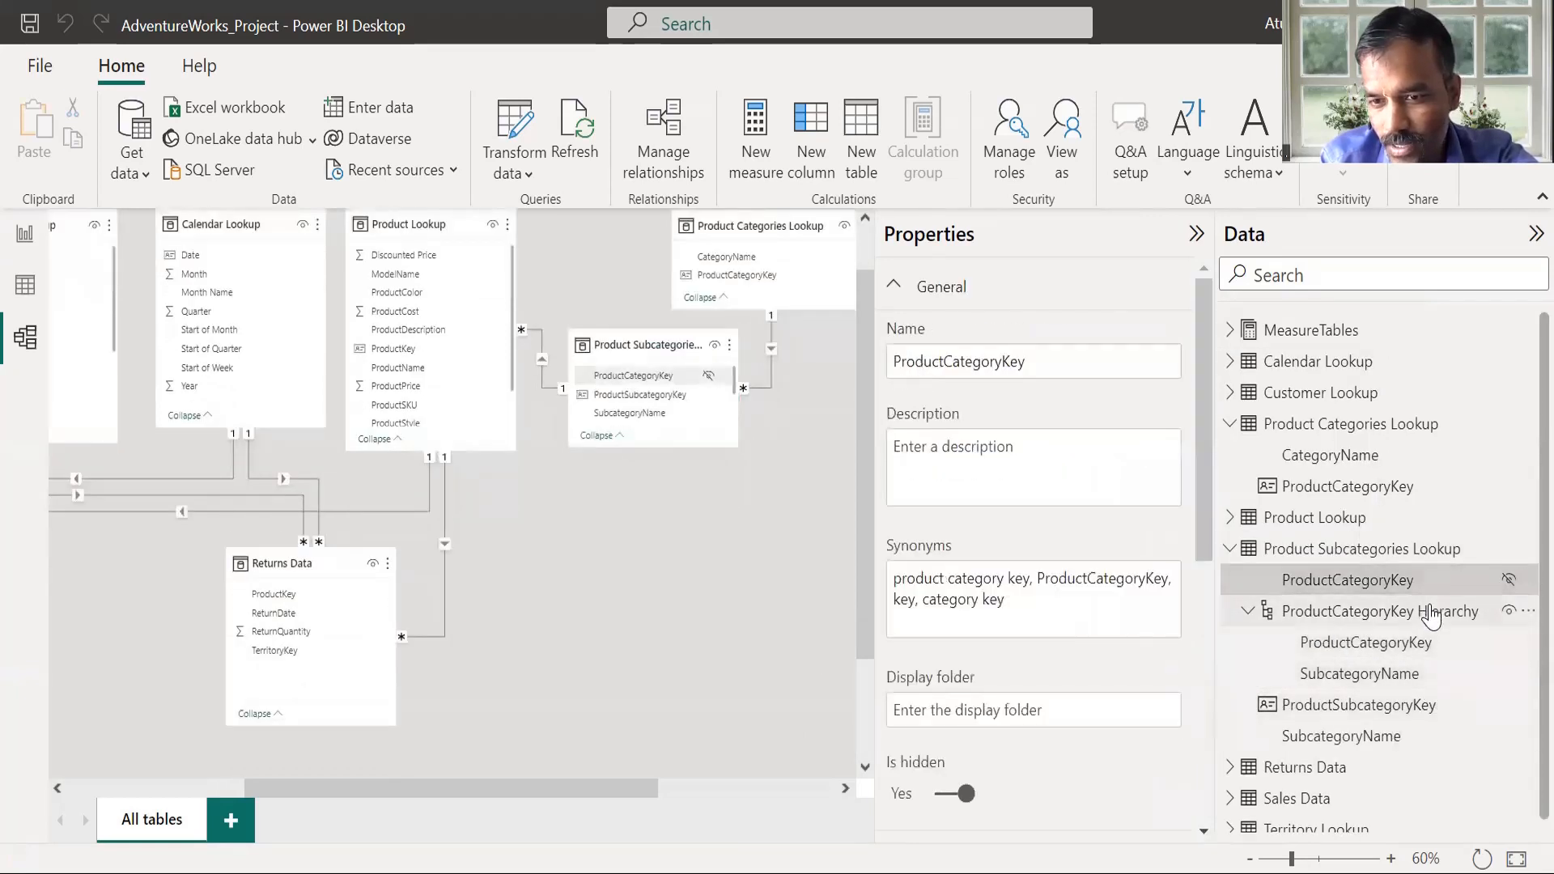
left_click(1431, 615)
left_click(1413, 643)
left_click(1399, 679)
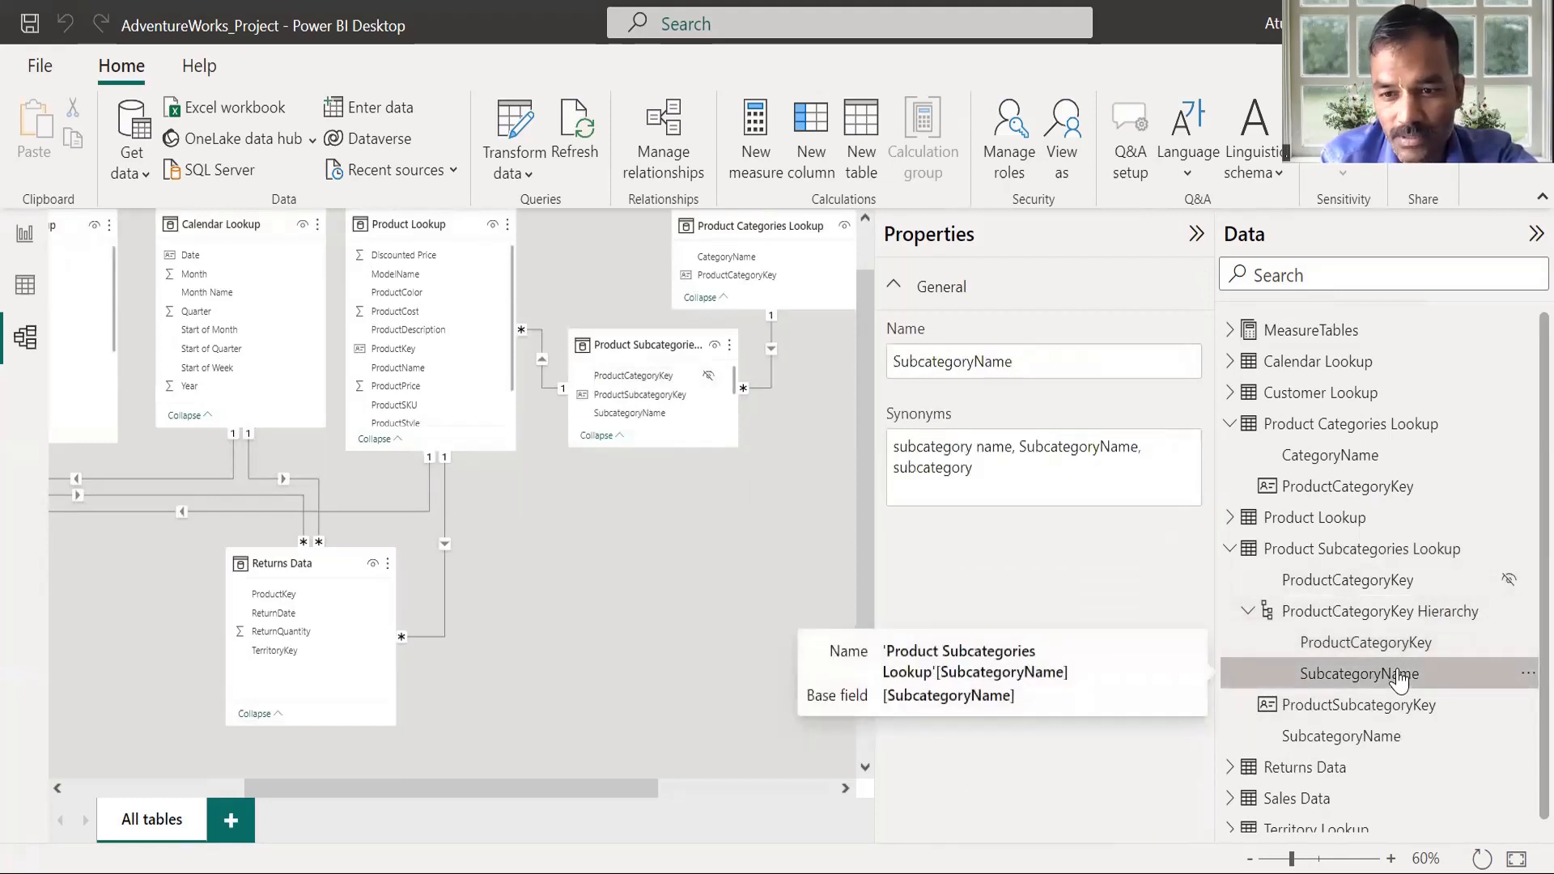
In the report view, add the ProductCategoryKey Hierarchy to the matrix rows below CategoryName, keeping only its SubcategoryName level
left_click(25, 234)
left_click(258, 349)
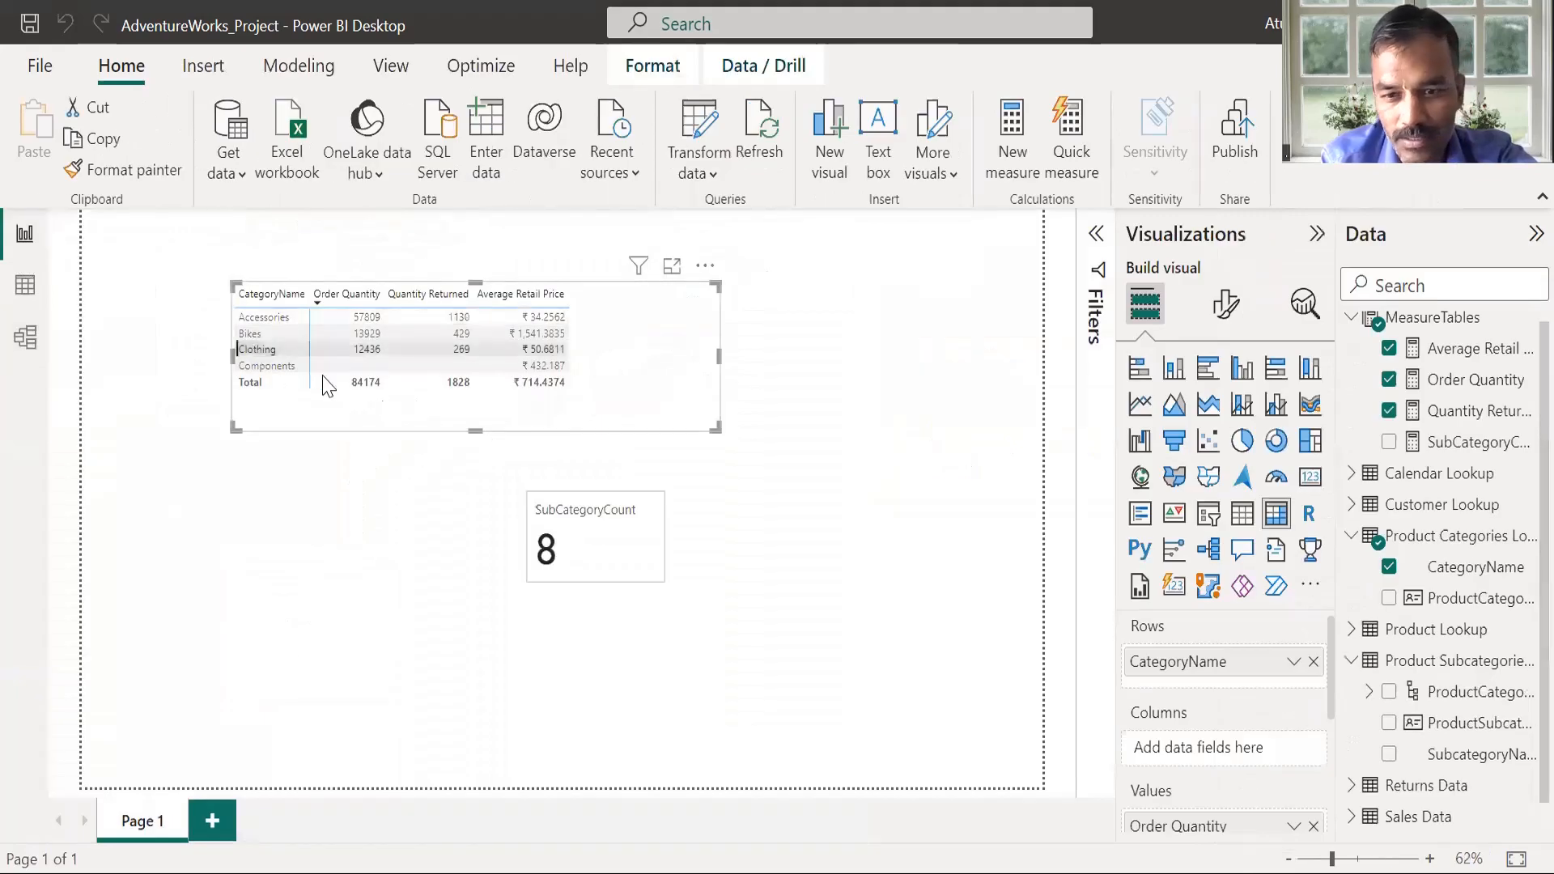
scroll(1519, 650, "down", 1)
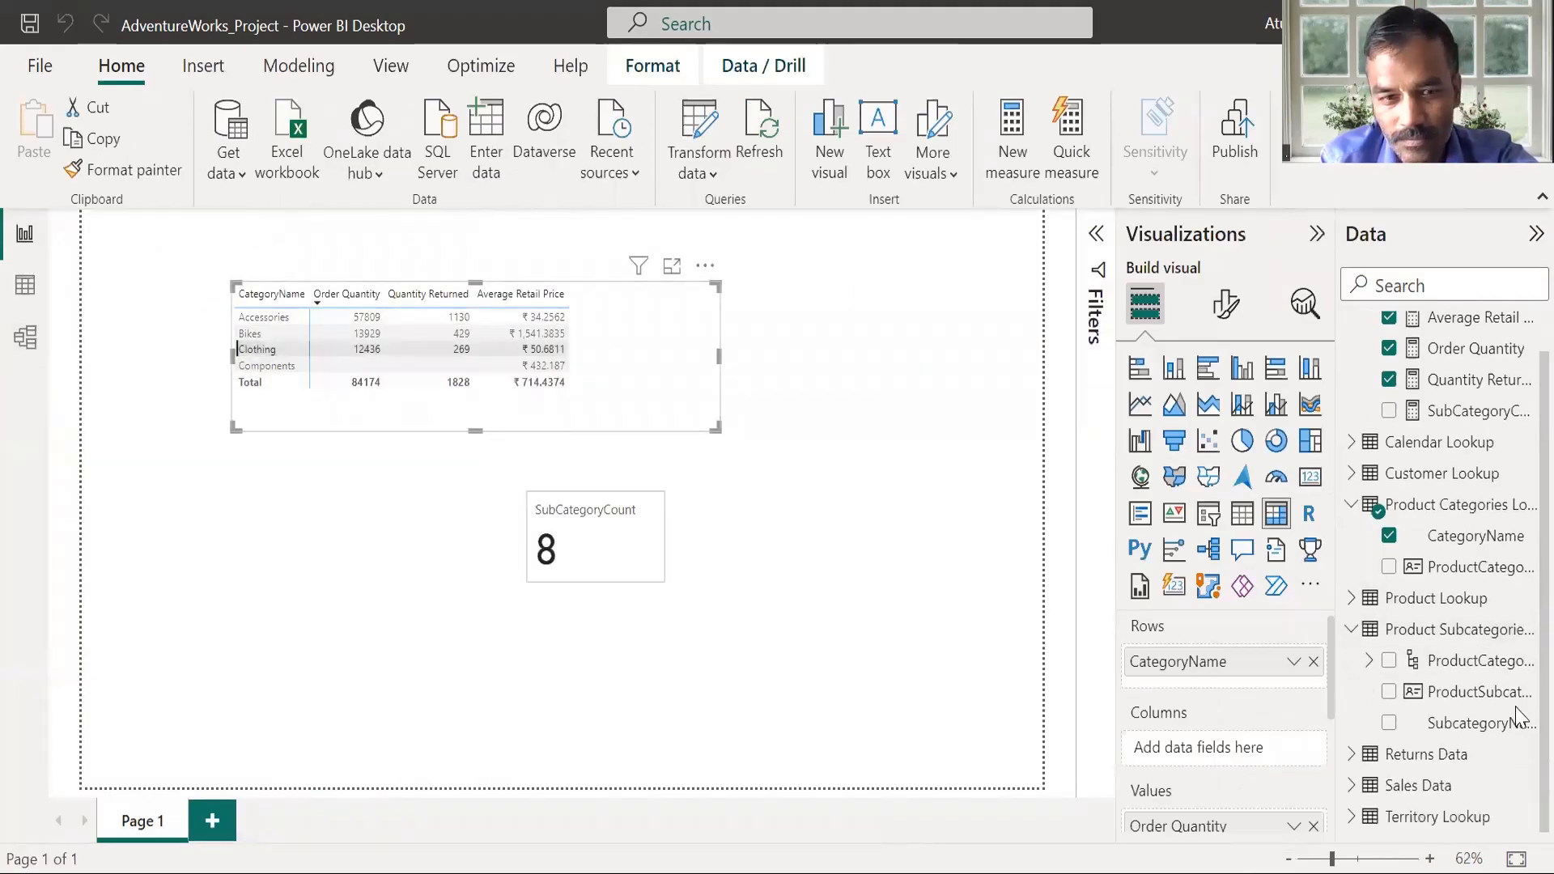
left_click(1390, 662)
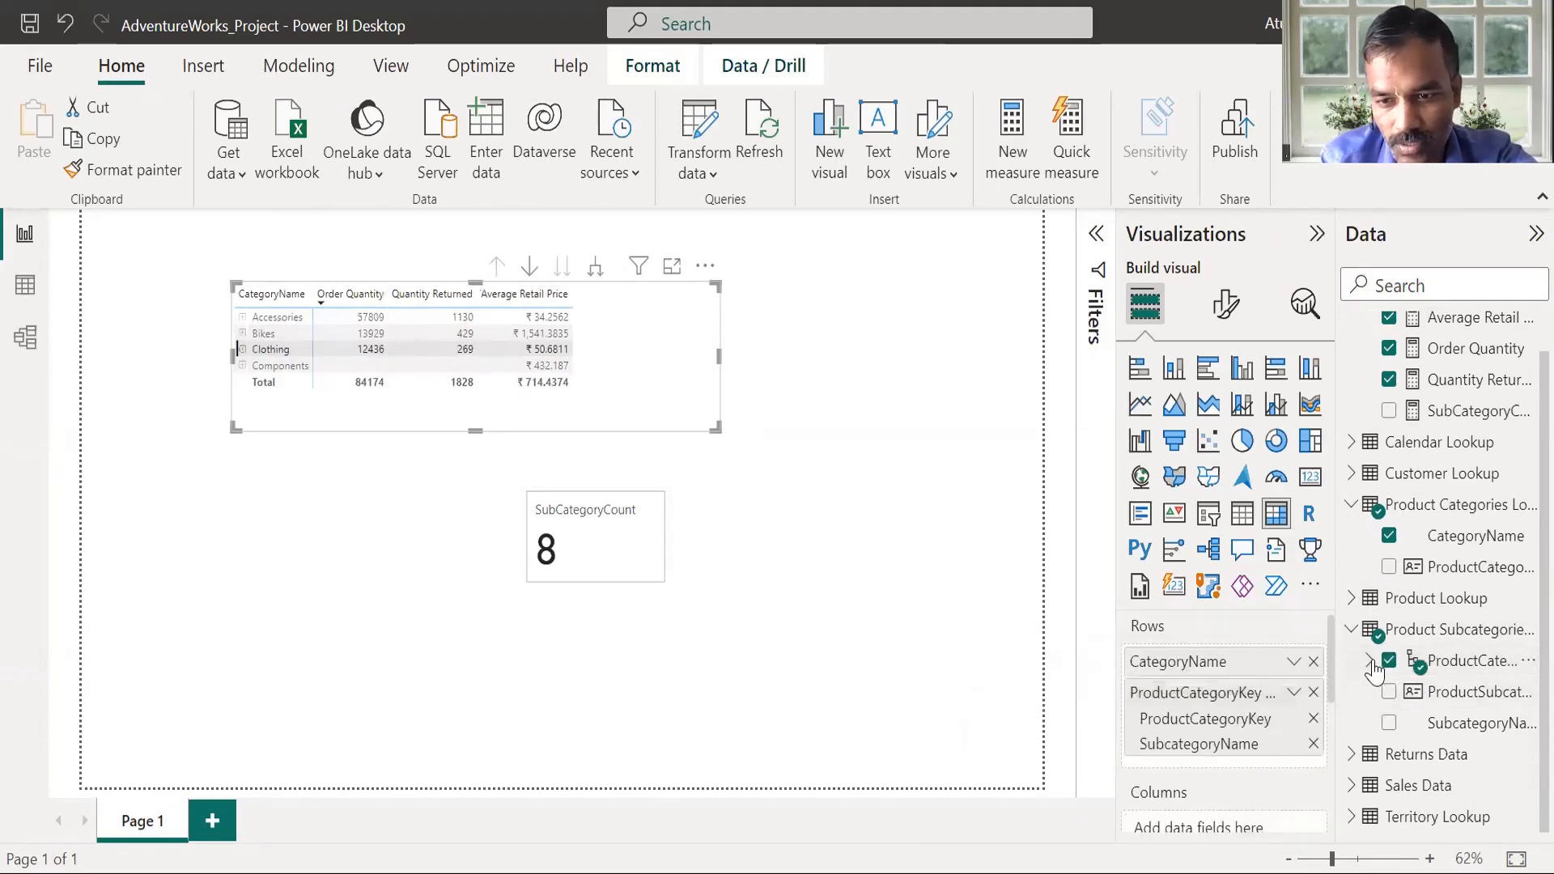
left_click(1370, 661)
left_click(1408, 692)
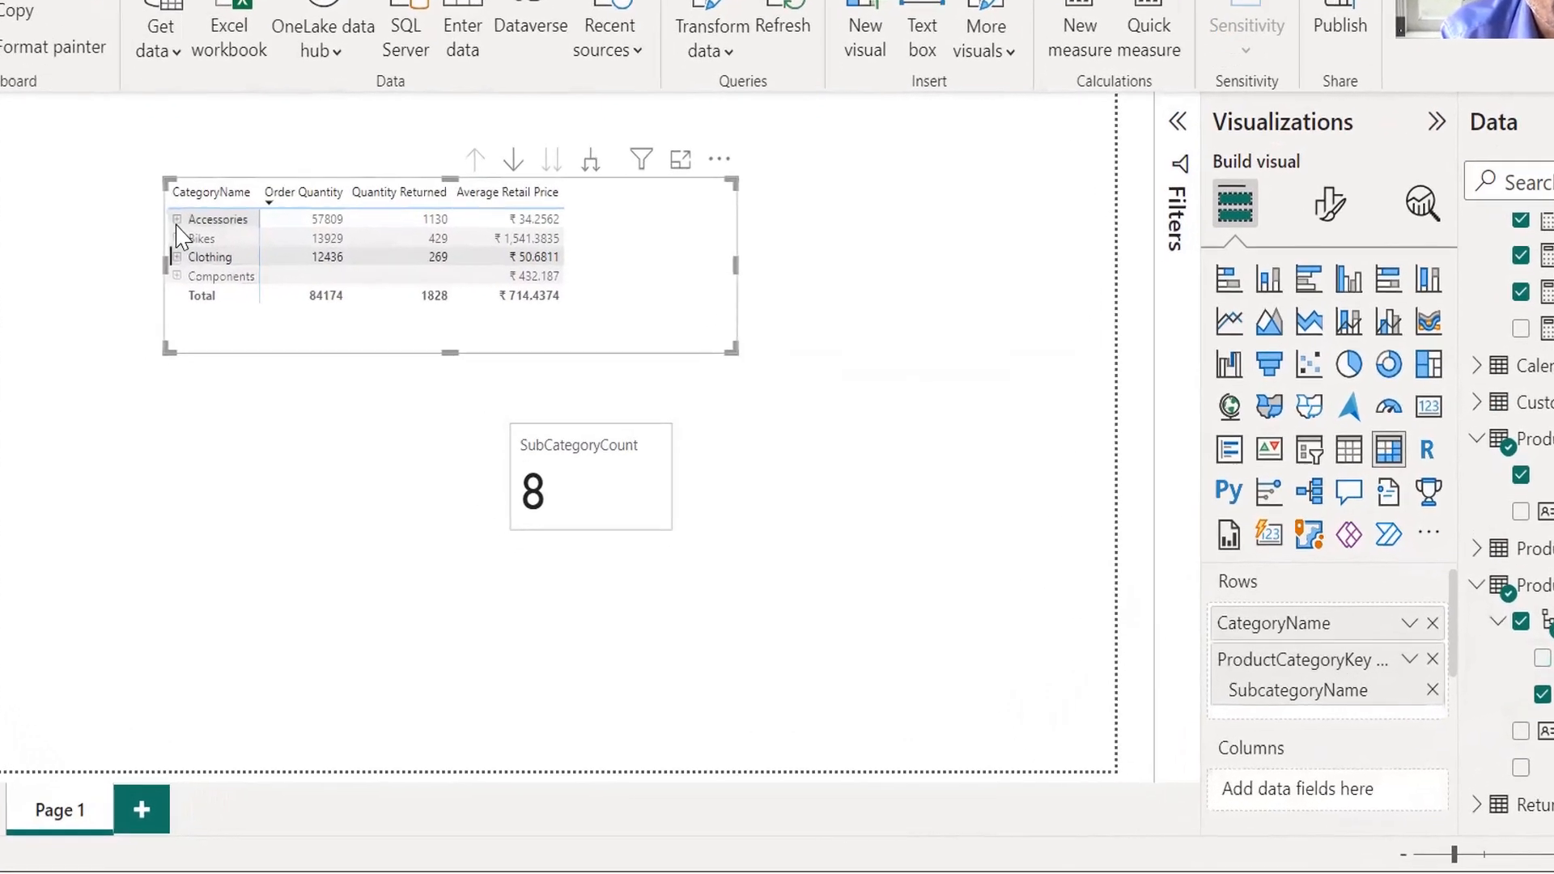
Expand and collapse the Accessories and Bikes rows of the matrix to examine their subcategories
left_click(178, 222)
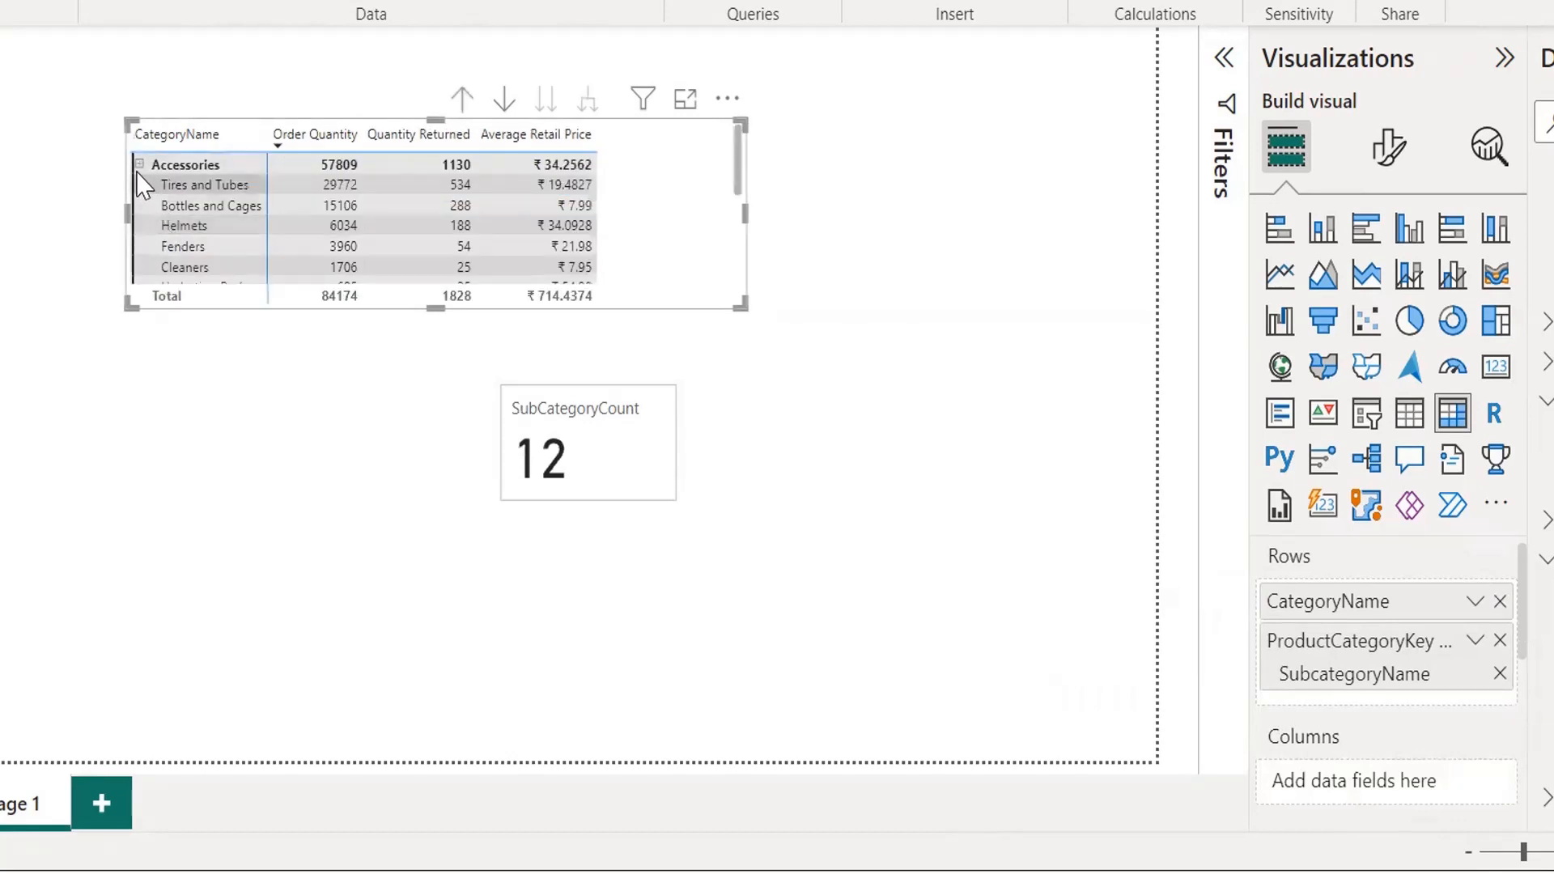
left_click(140, 164)
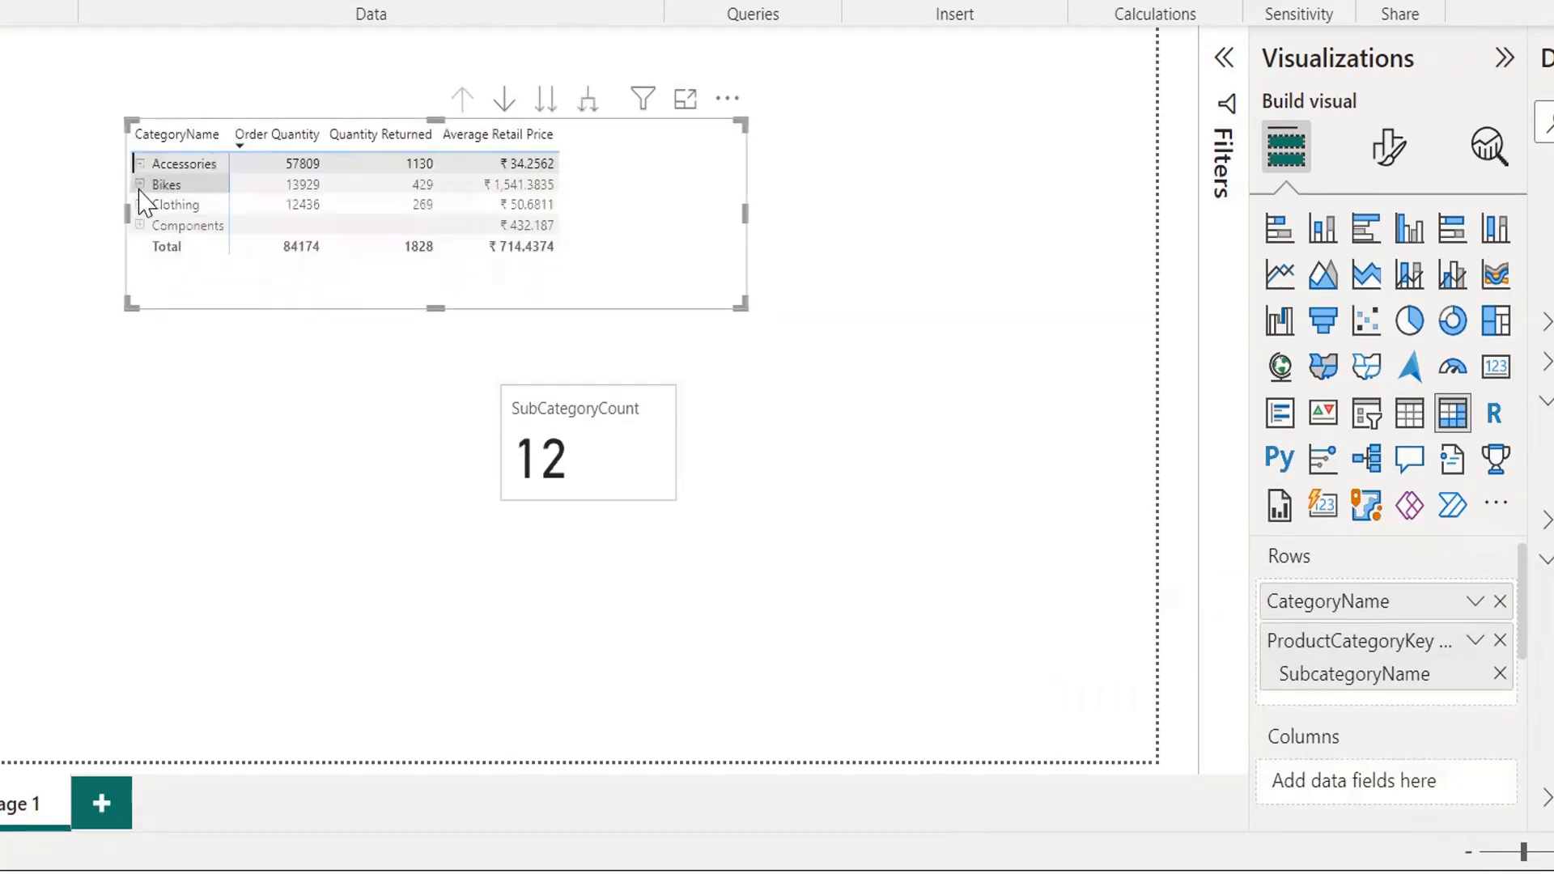
left_click(158, 191)
left_click(139, 185)
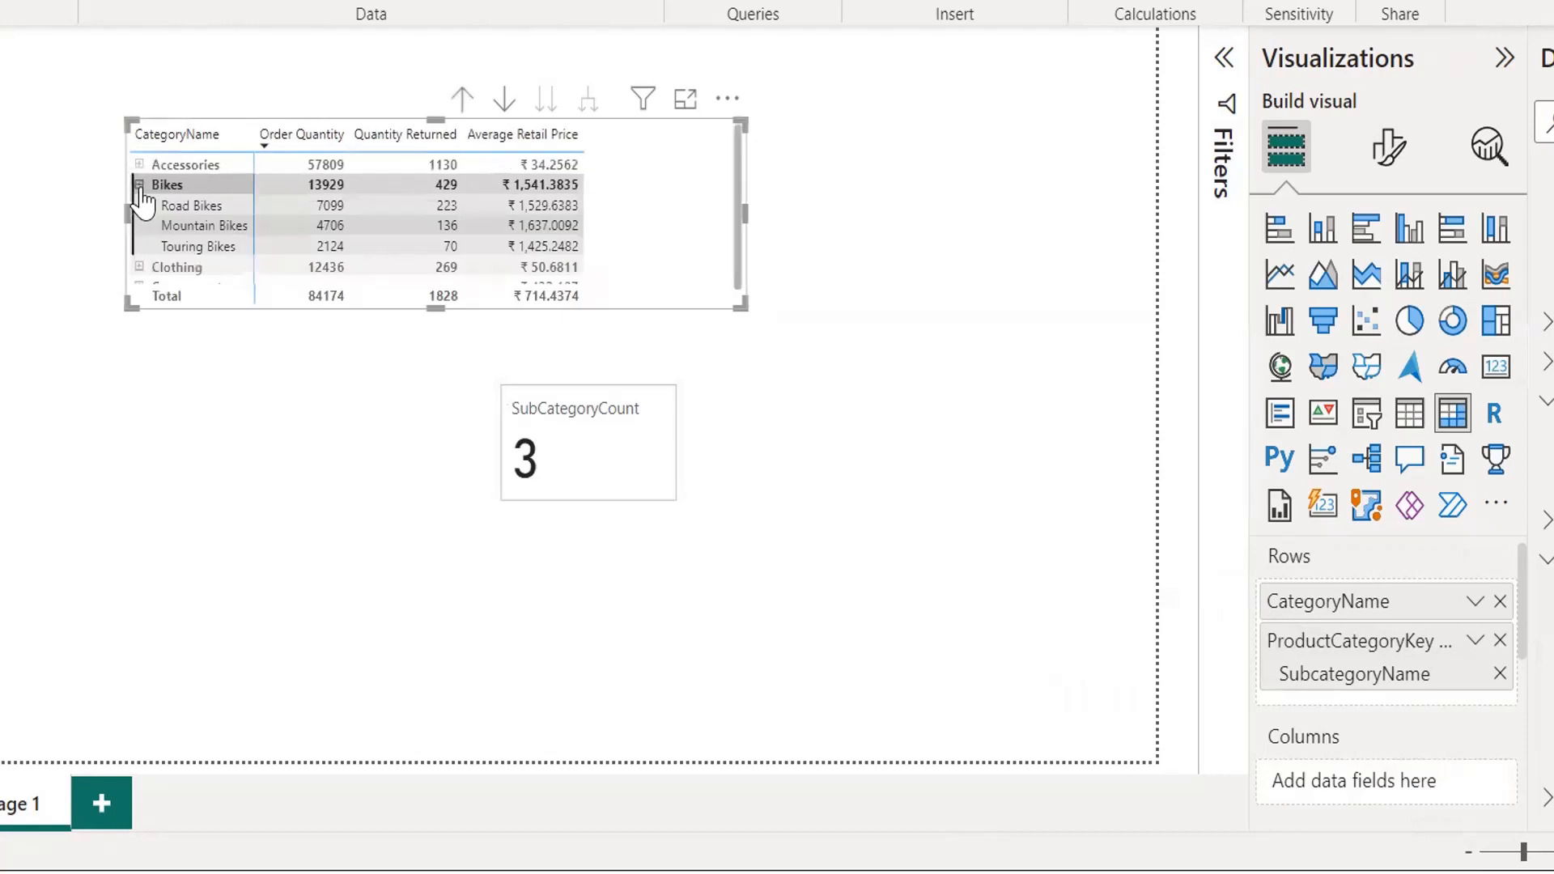
left_click(140, 185)
Select Accessories and Bikes in the collapsed matrix in turn to compare their subcategory counts on the card
left_click(199, 163)
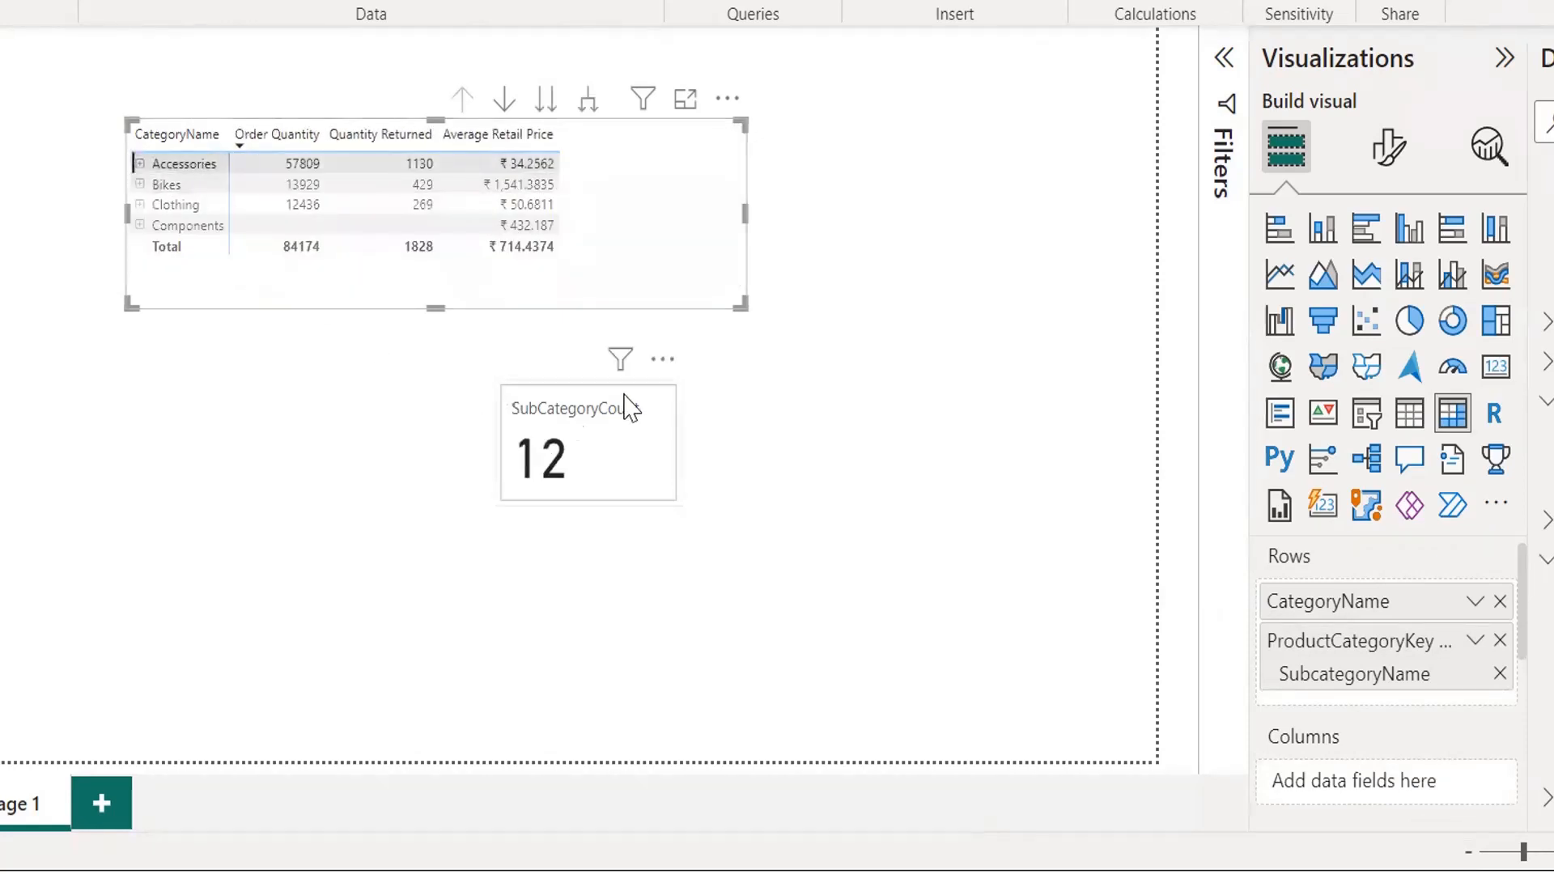
left_click(623, 496)
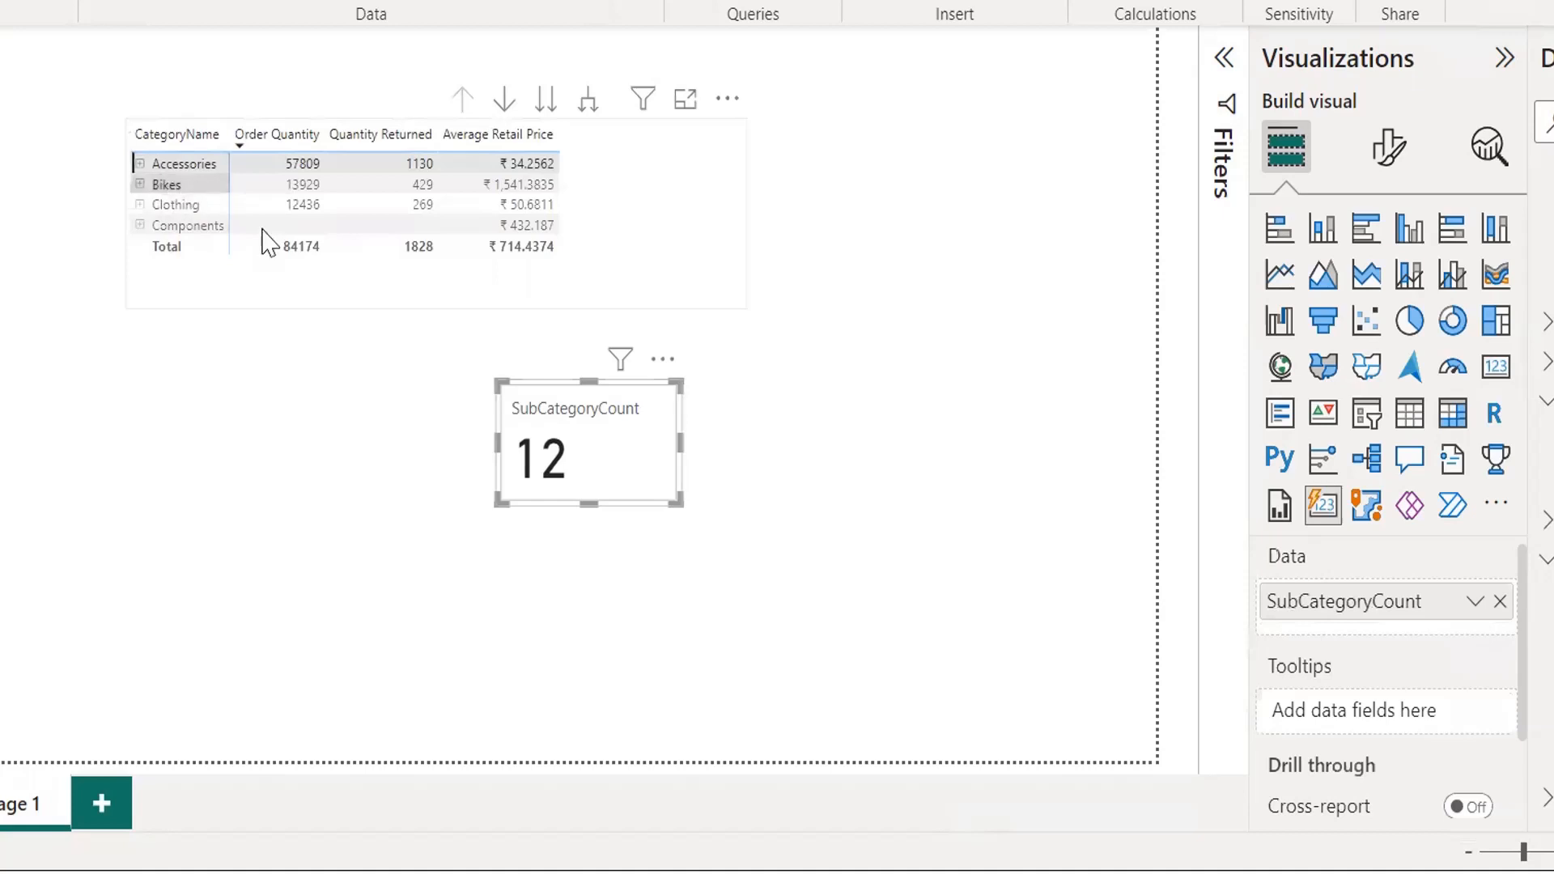
left_click(206, 187)
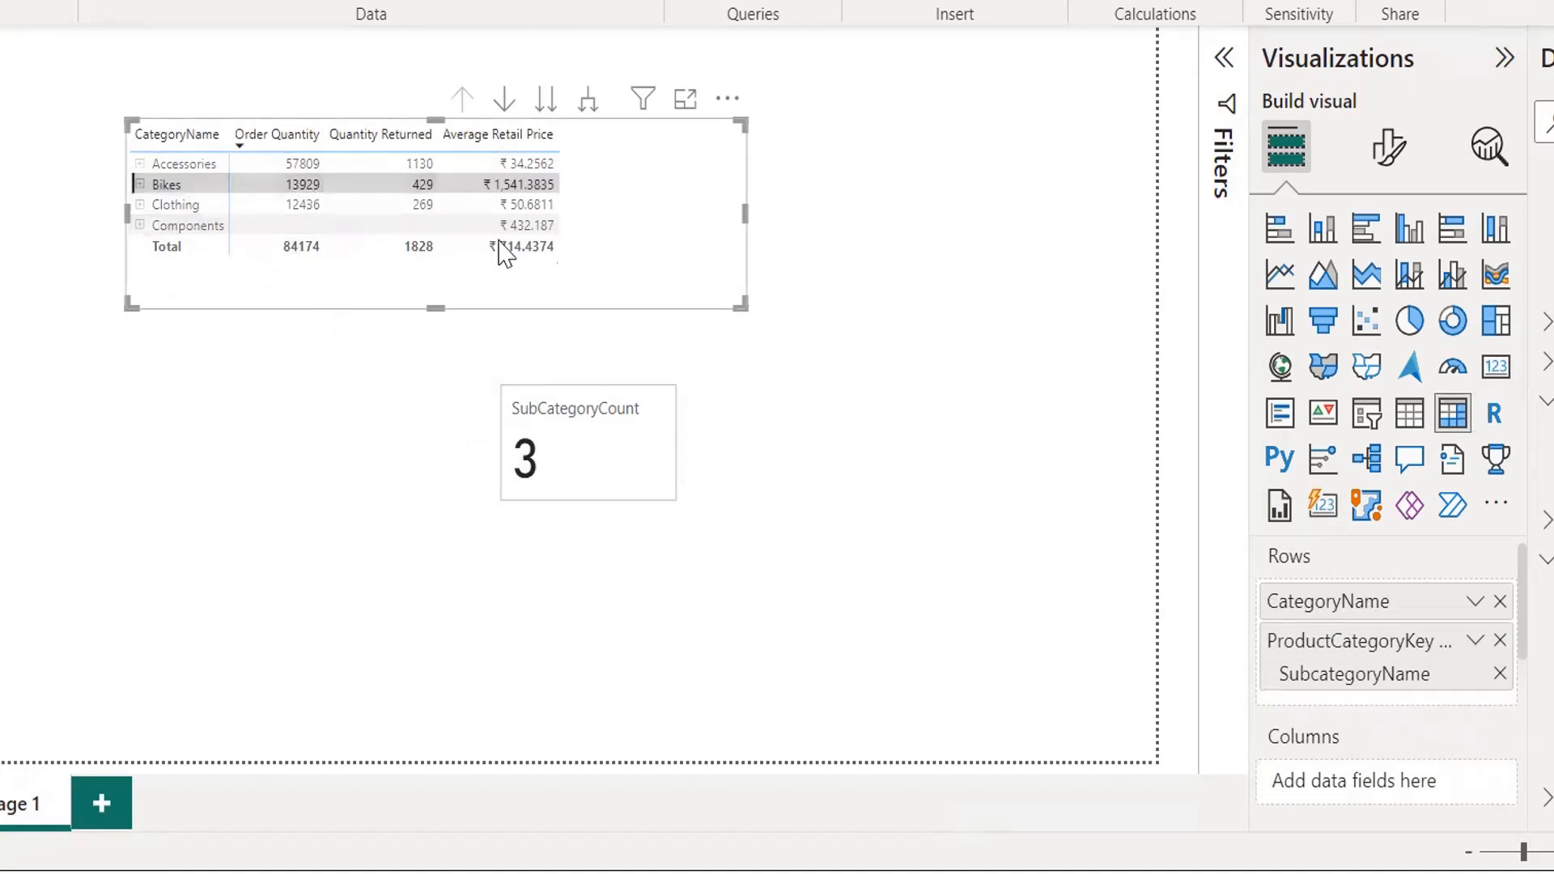
left_click(337, 164)
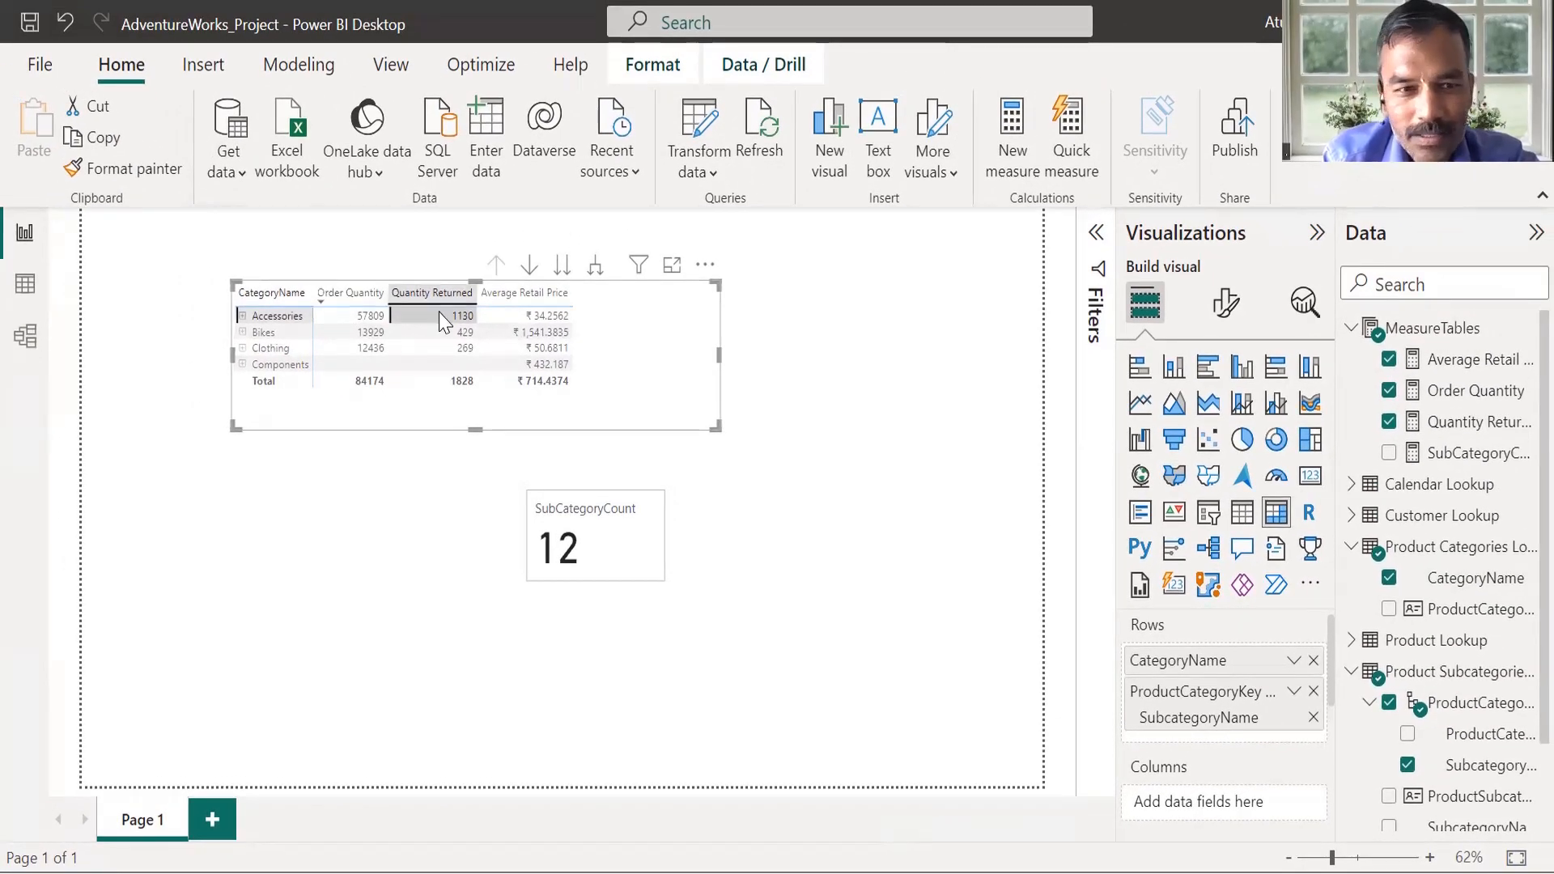
In the table view, examine the Returns Data rows, the distinct values of ReturnQuantity and the ProductKey column
left_click(25, 283)
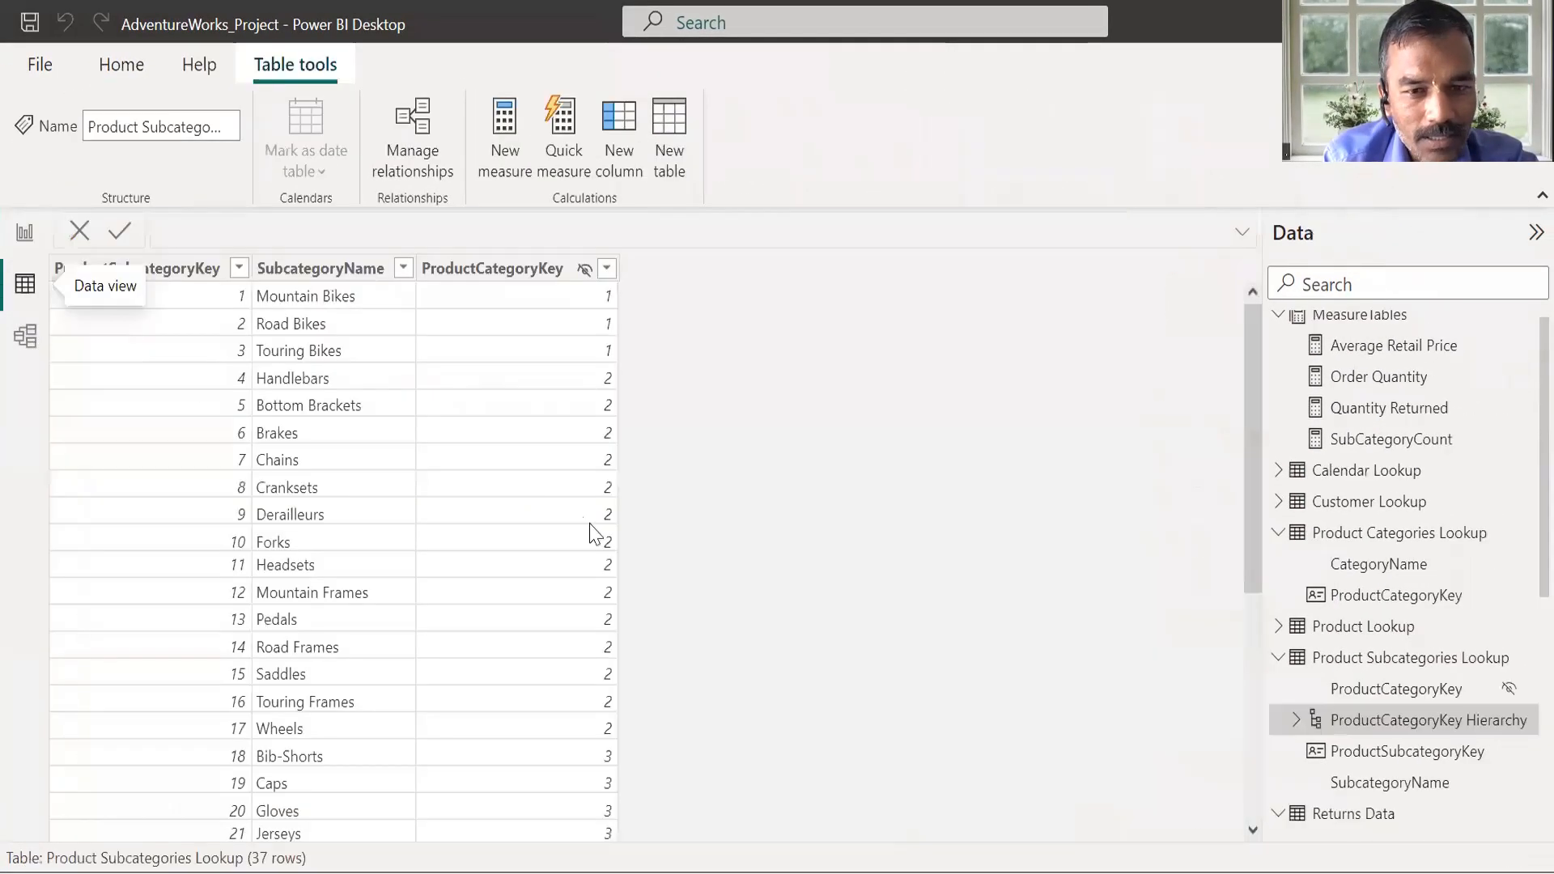
scroll(1428, 760, "down", 5)
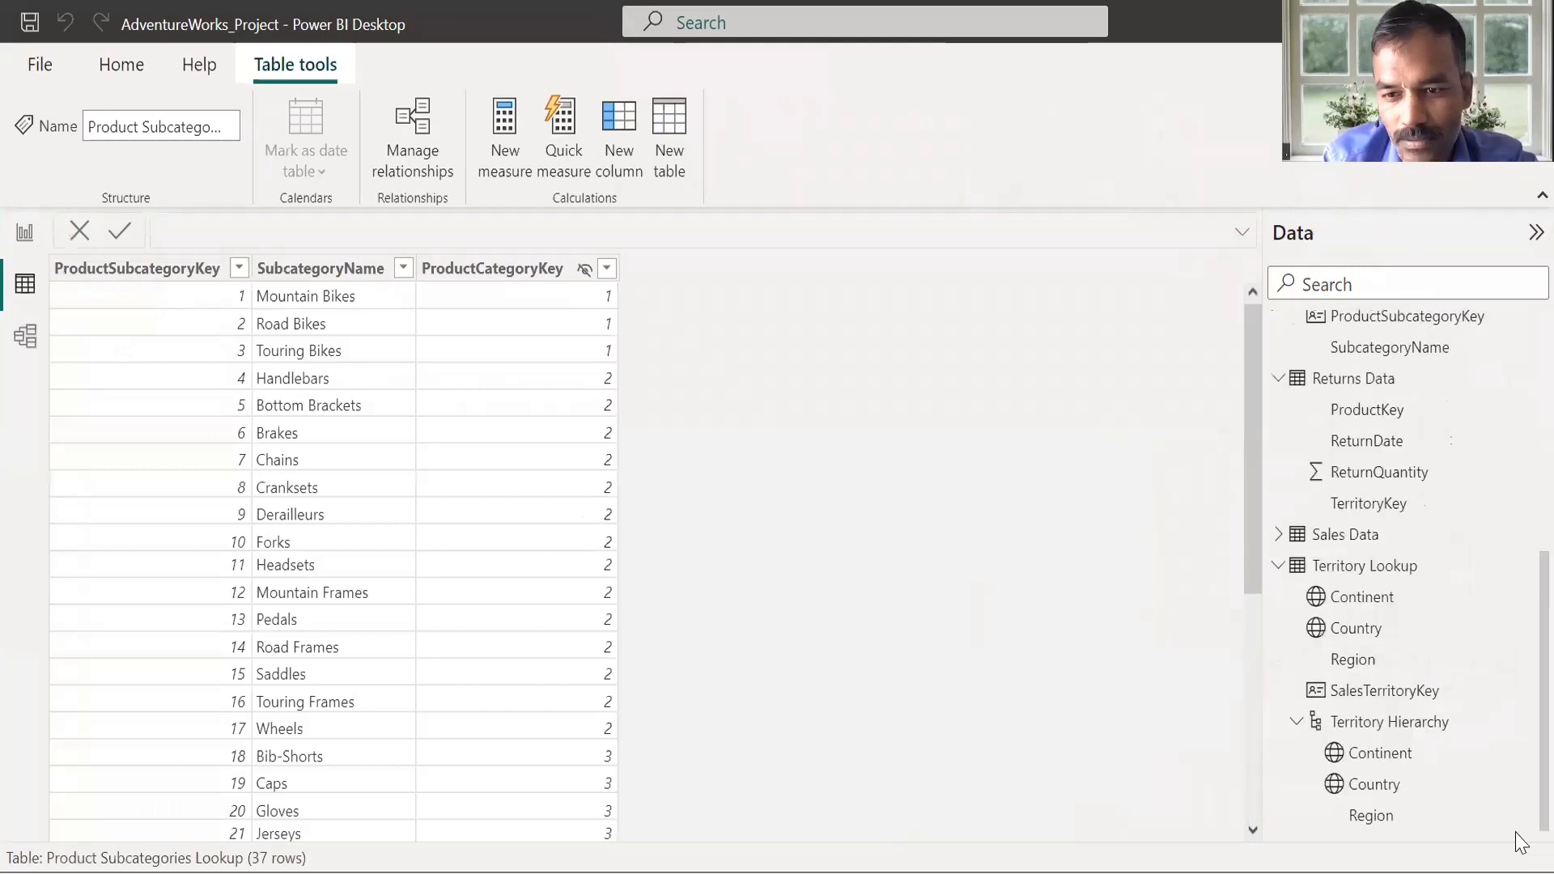
left_click(1365, 382)
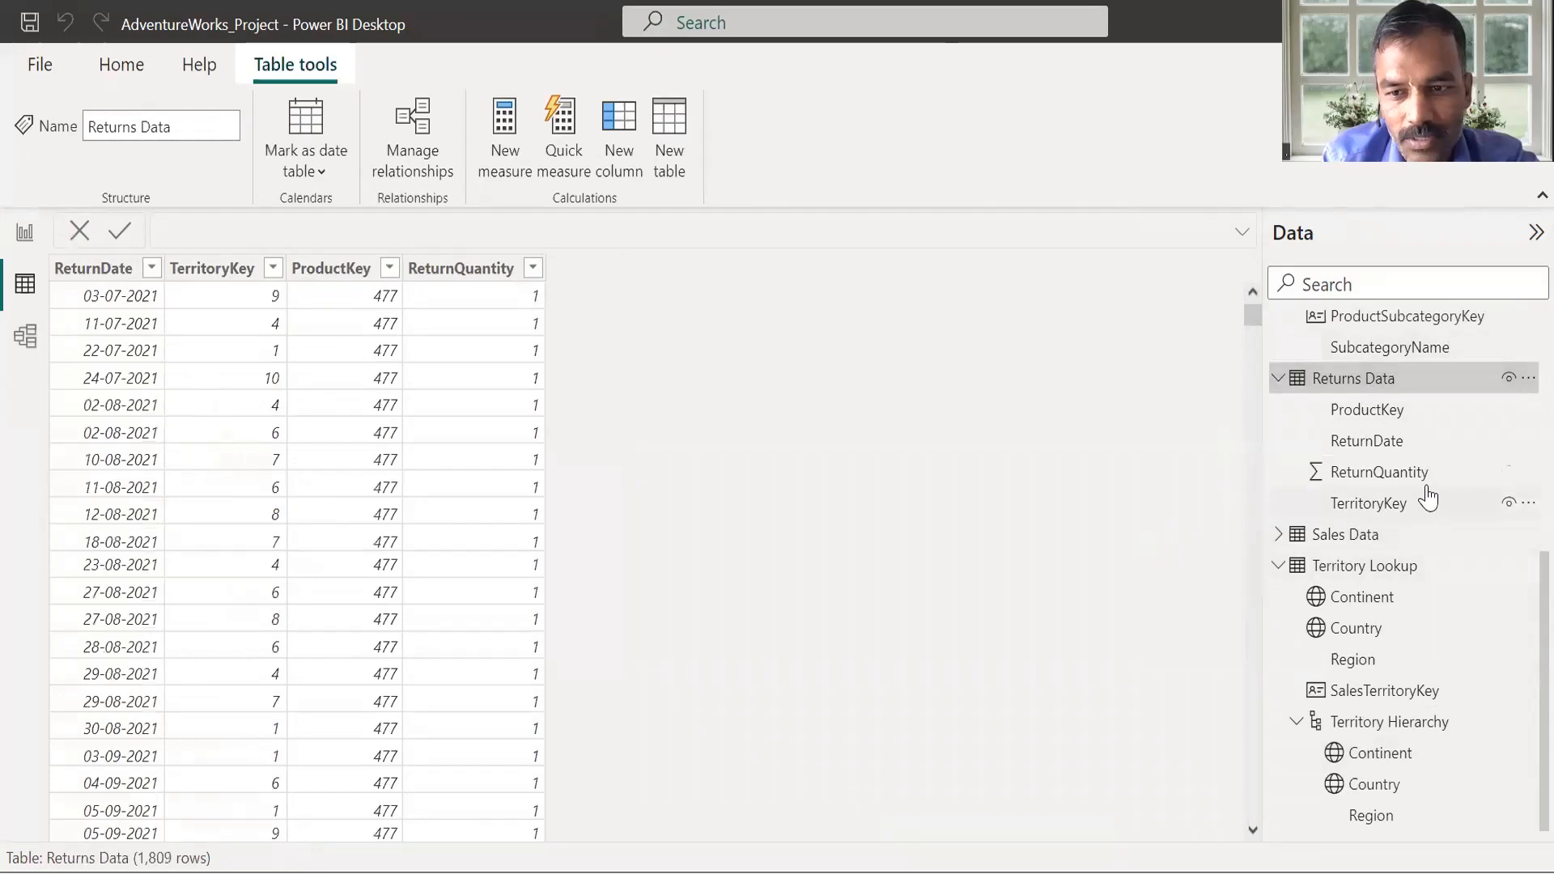
left_click(1433, 477)
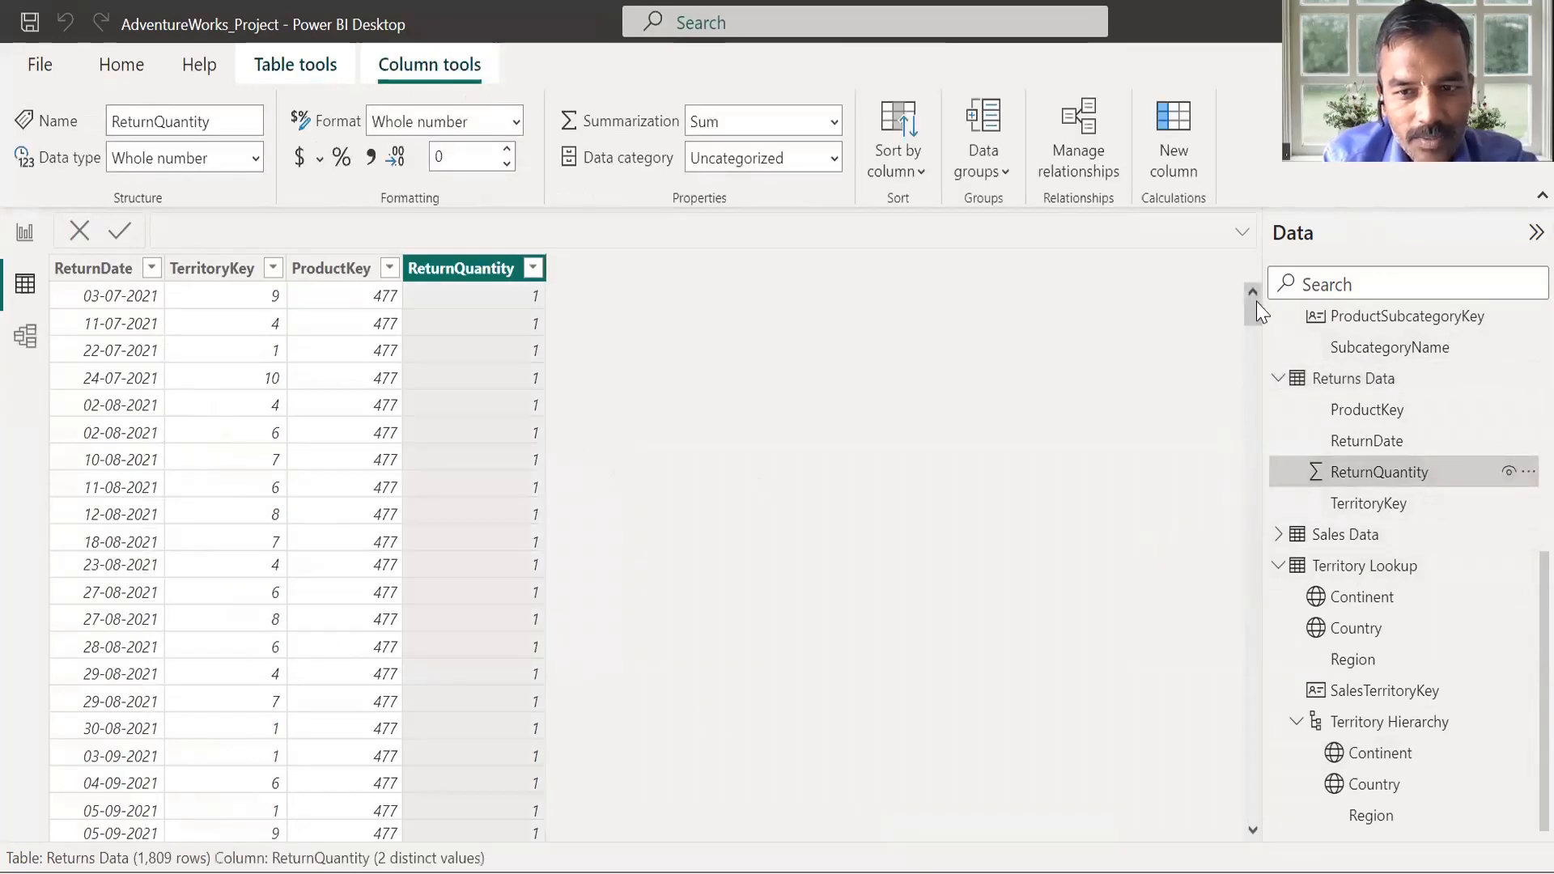
mouse_move(1254, 314)
left_mouse_down()
mouse_move(1253, 422)
mouse_move(1253, 324)
left_mouse_up()
left_click(534, 267)
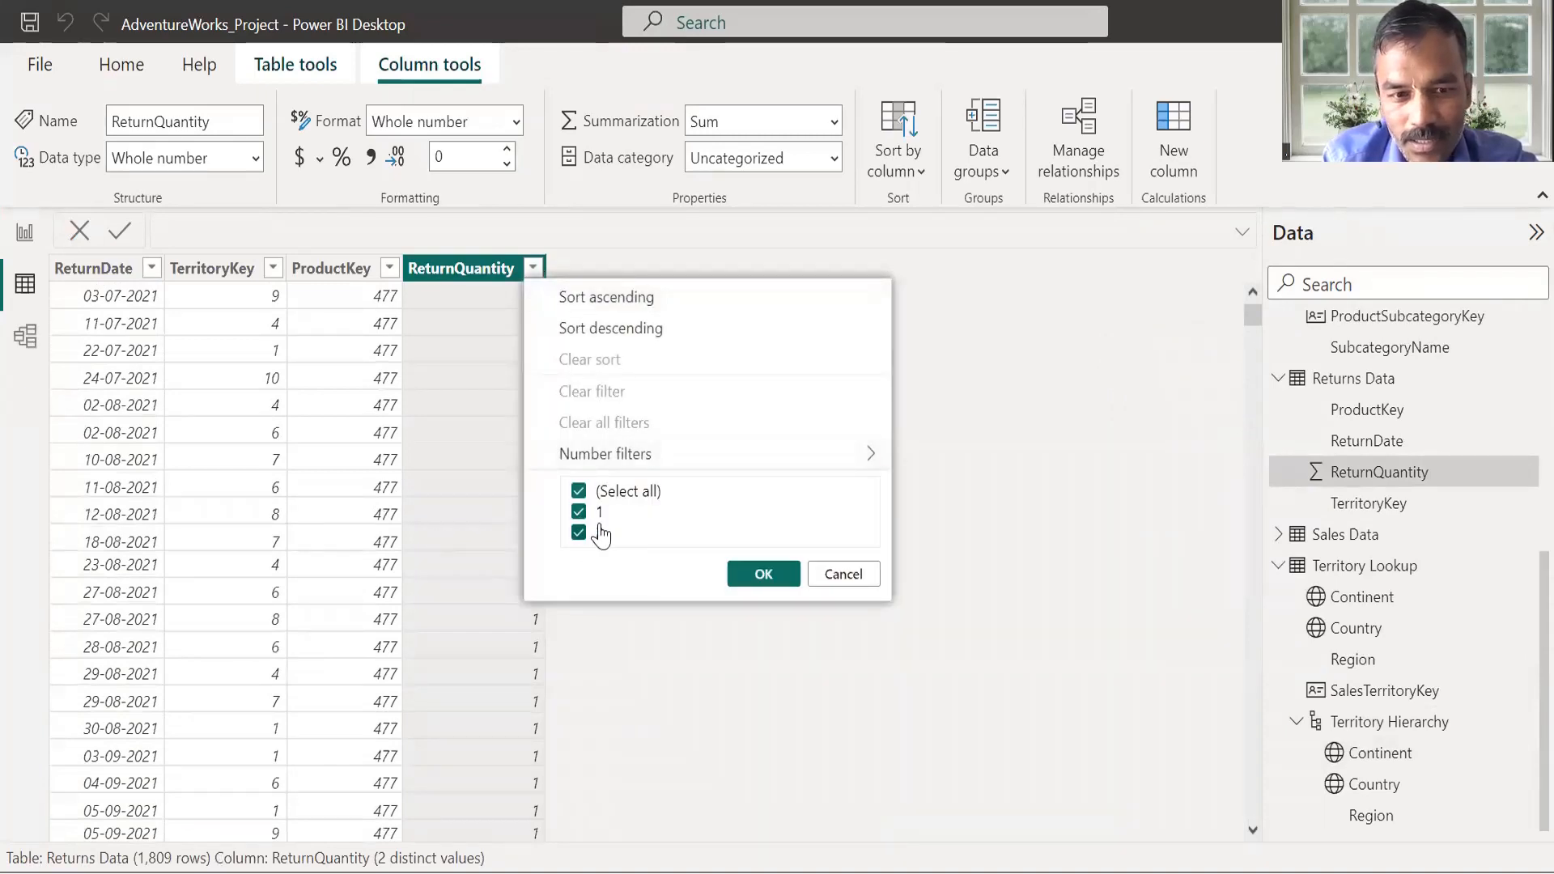
left_click(843, 574)
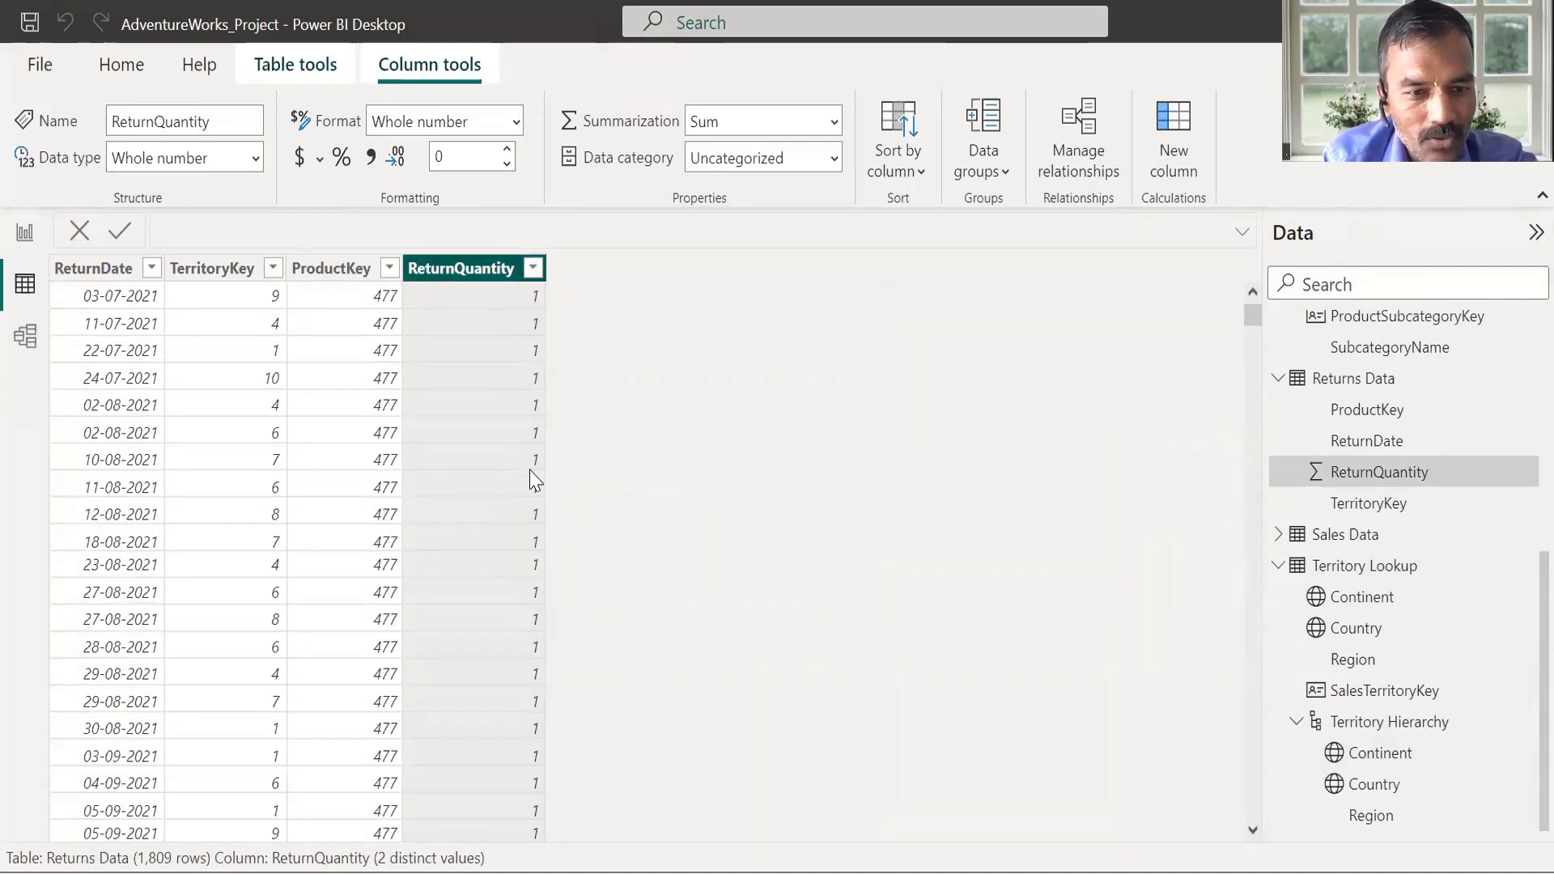
left_click_drag(1253, 315, 1214, 389)
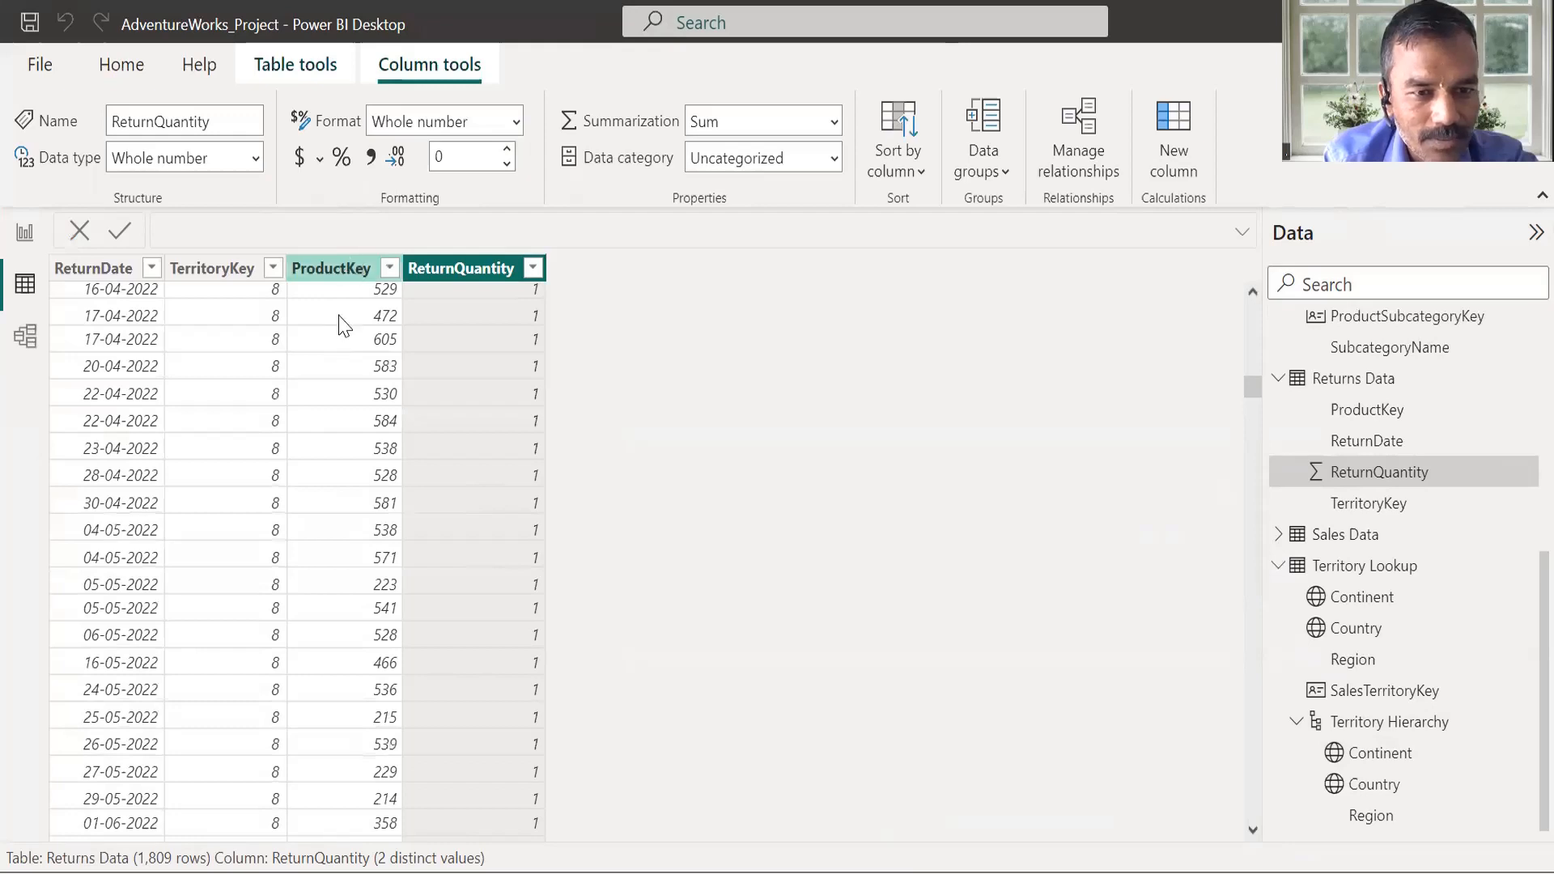
left_click(332, 269)
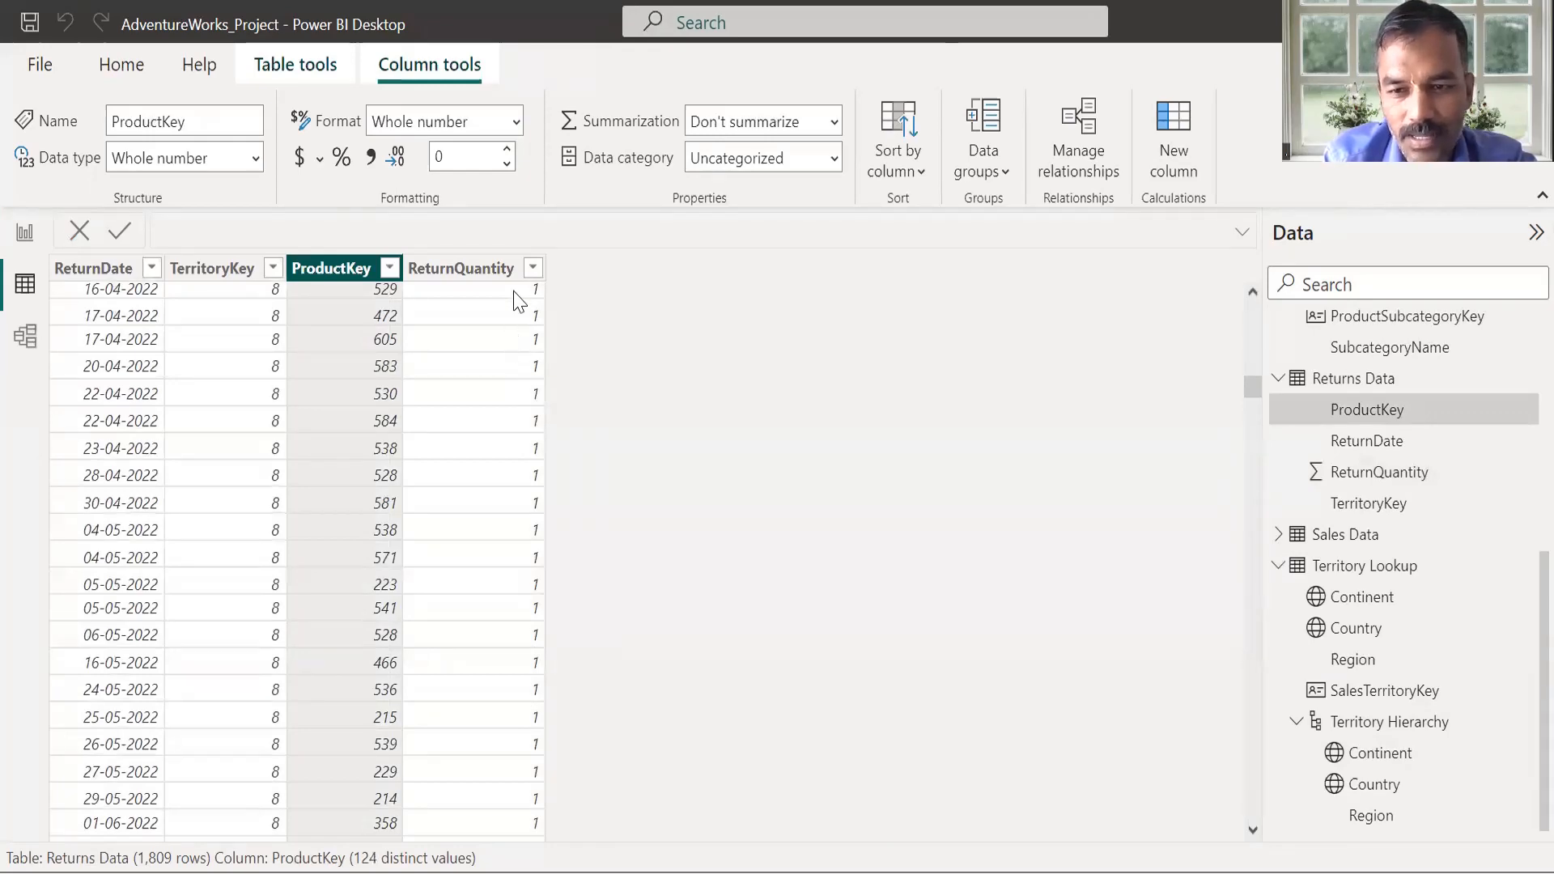
In the report view, select the Bikes value under Quantity Returned and examine the SUM formula of the Quantity Returned measure
left_click(25, 233)
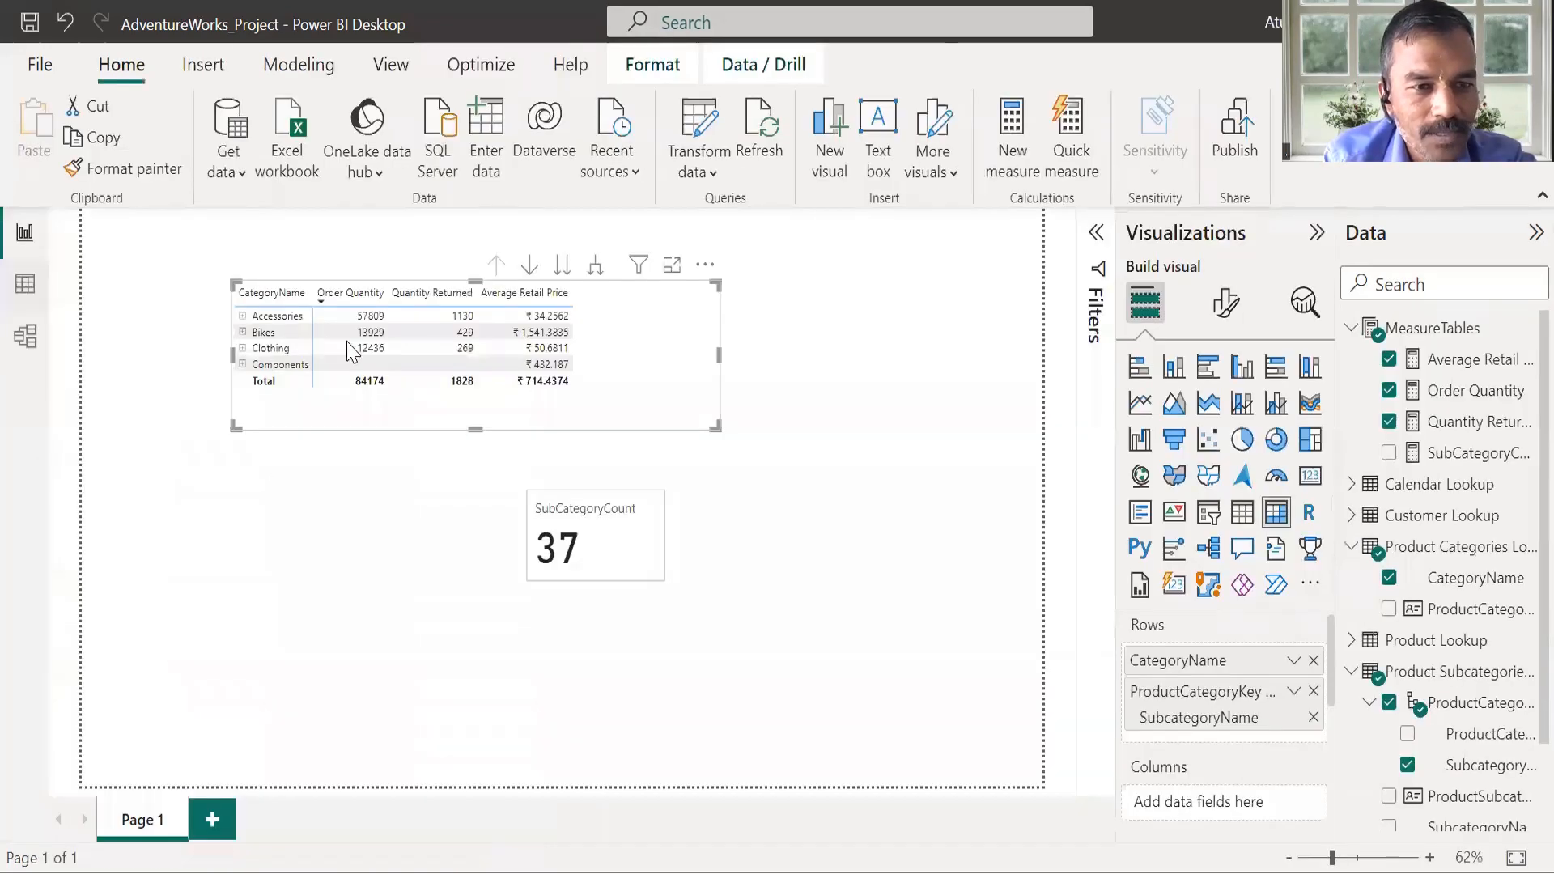
left_click(446, 332)
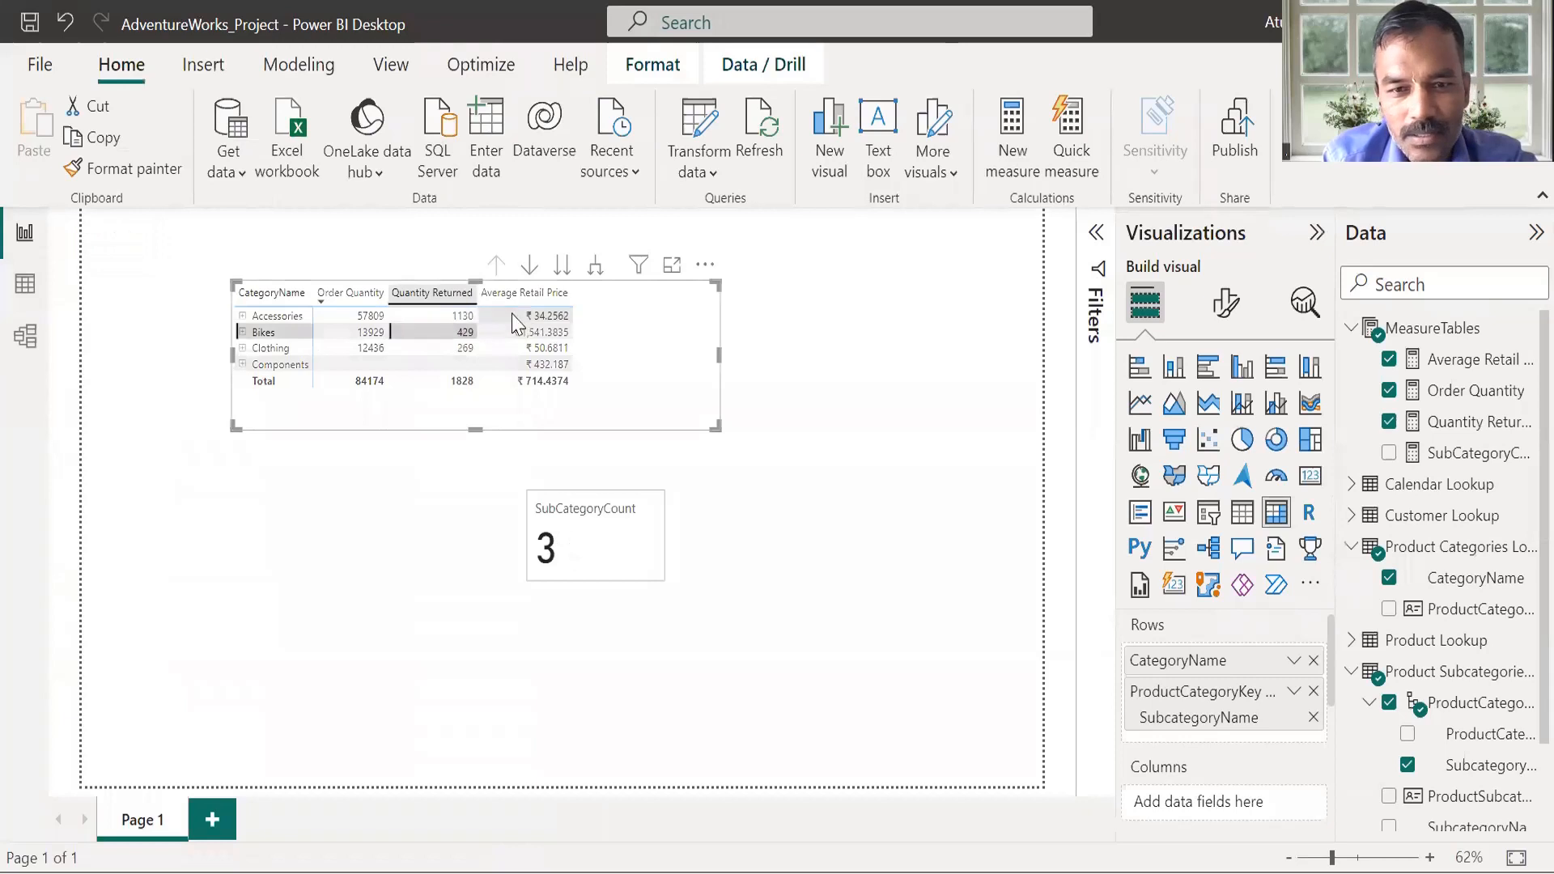
left_click(1453, 424)
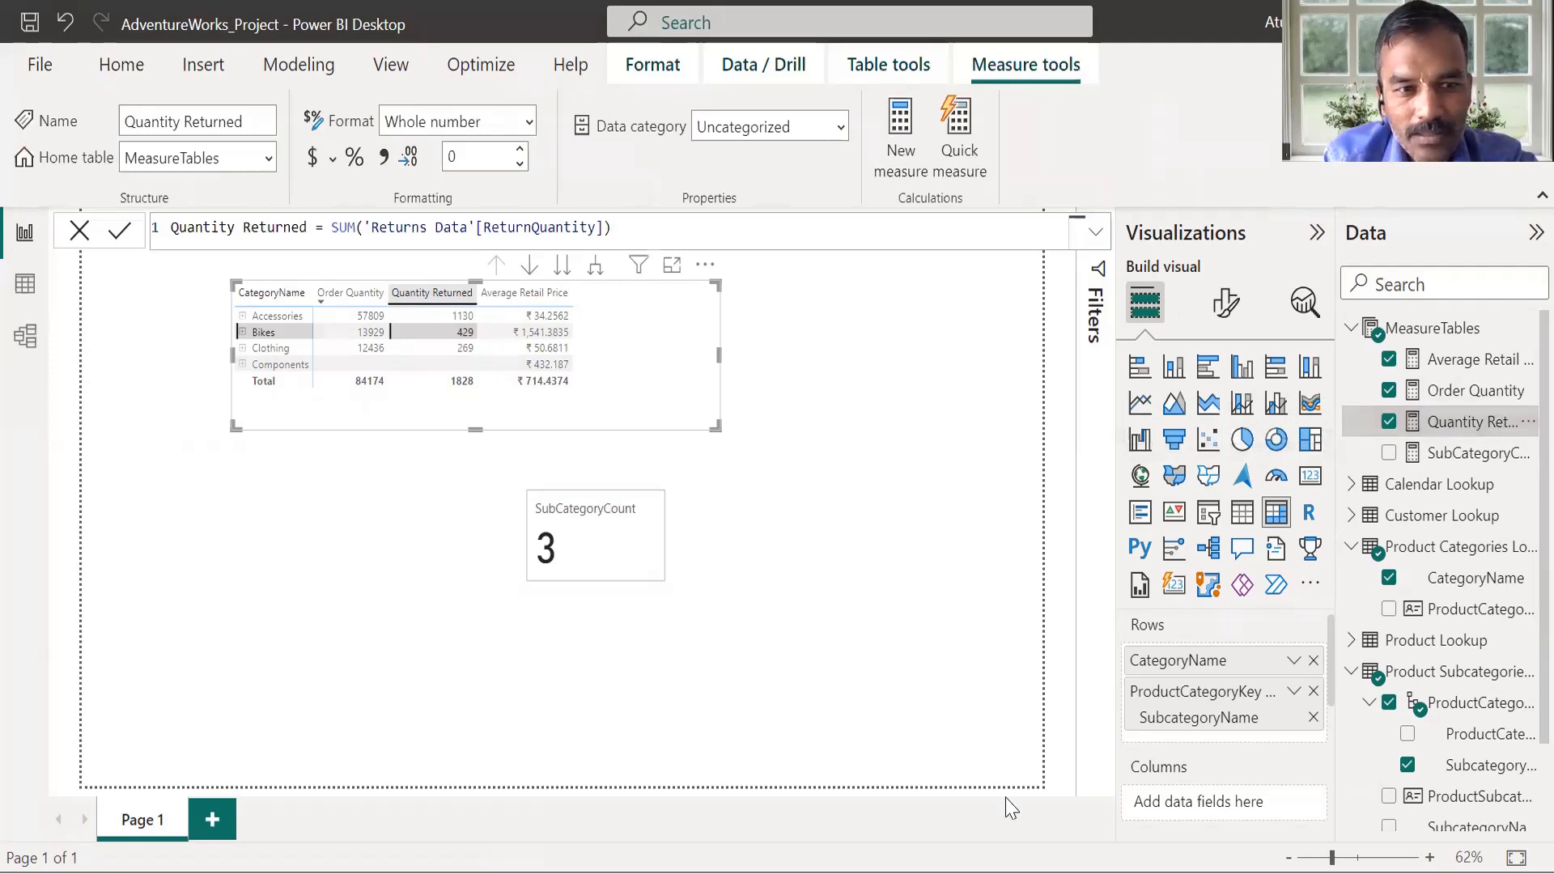
double_click(342, 229)
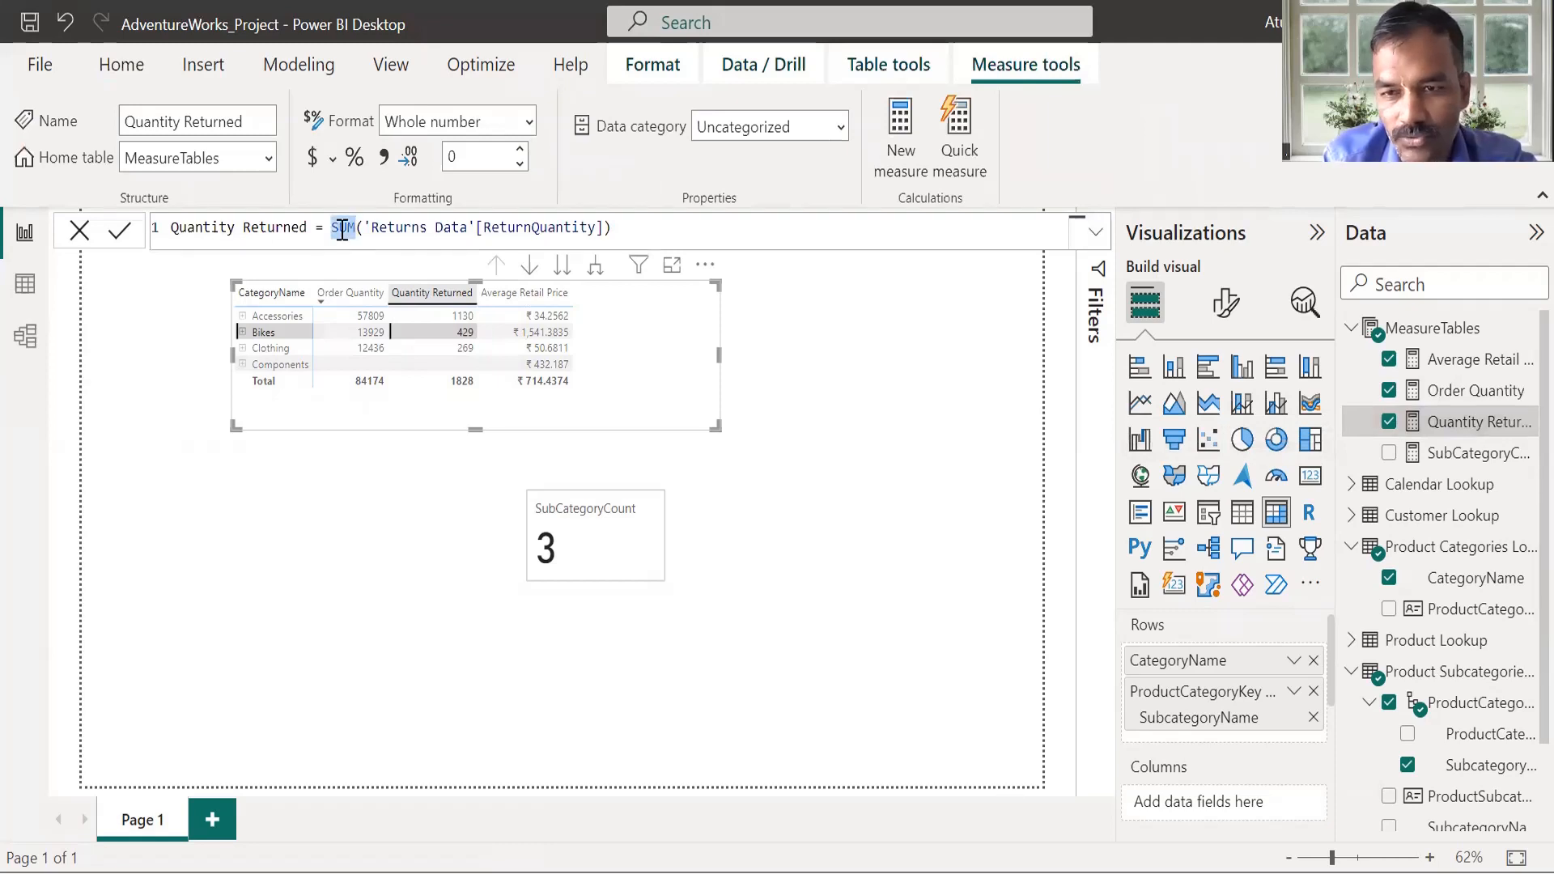
left_click(655, 220)
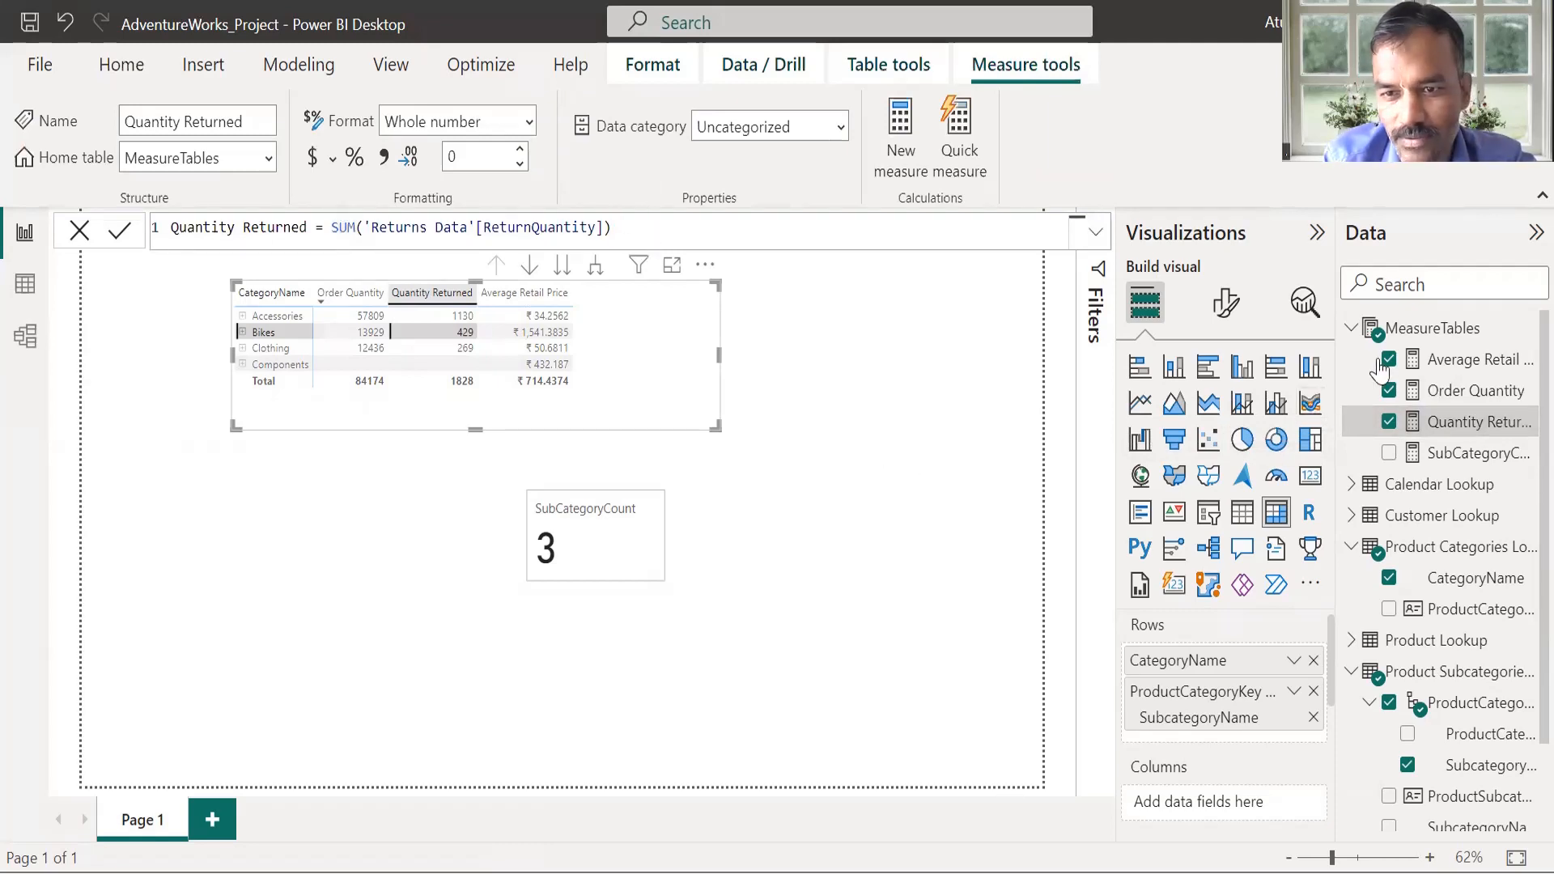
Start a new measure in MeasureTables named Total Quantity Returned and begin its formula with COUNT
right_click(1432, 329)
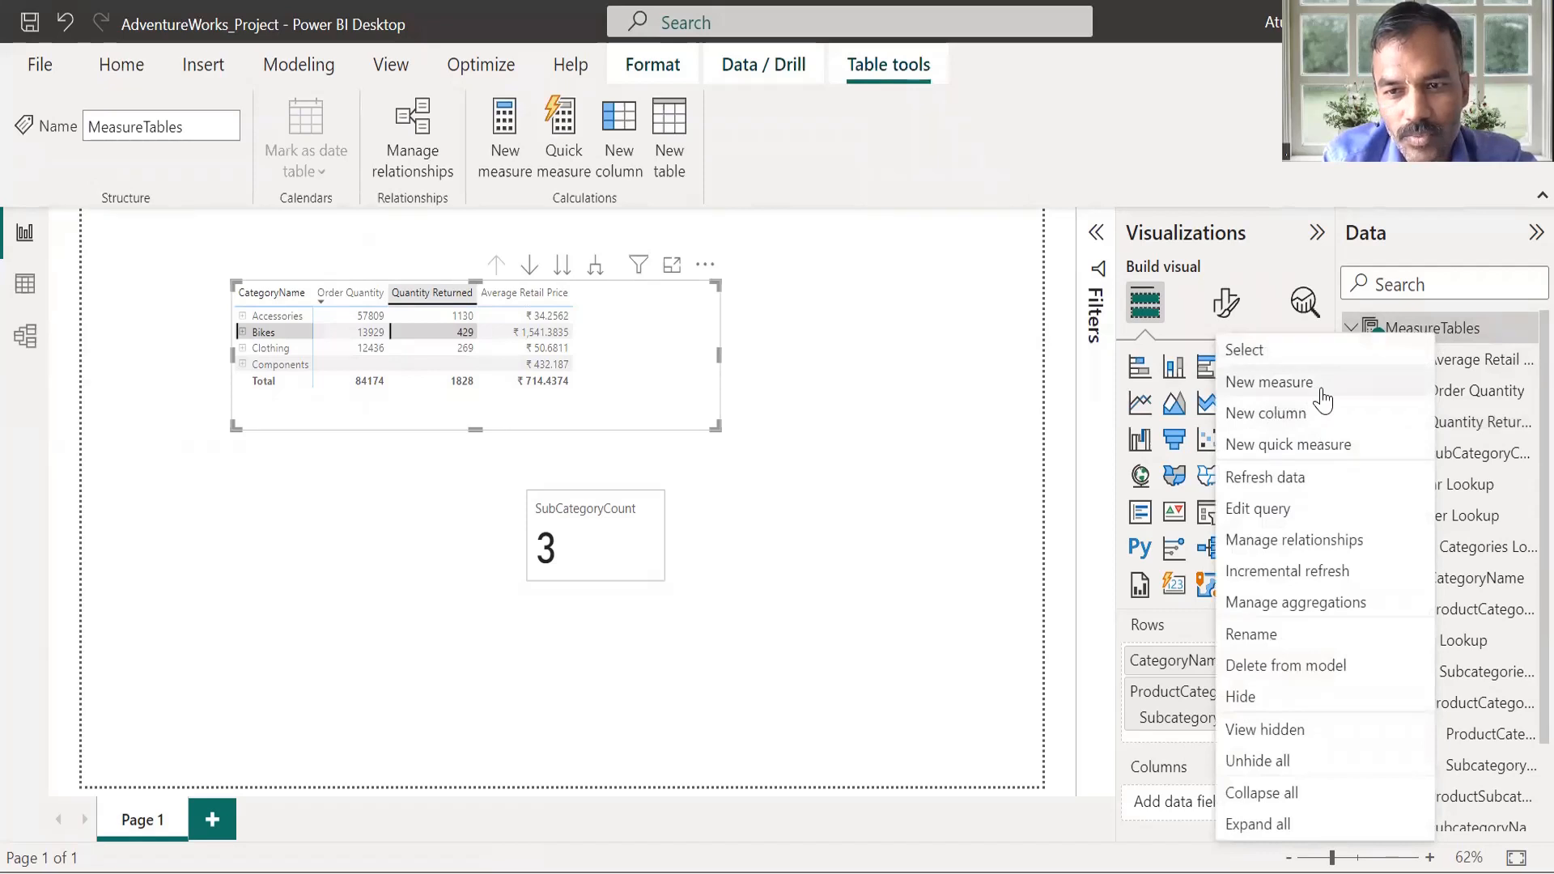
left_click(1032, 357)
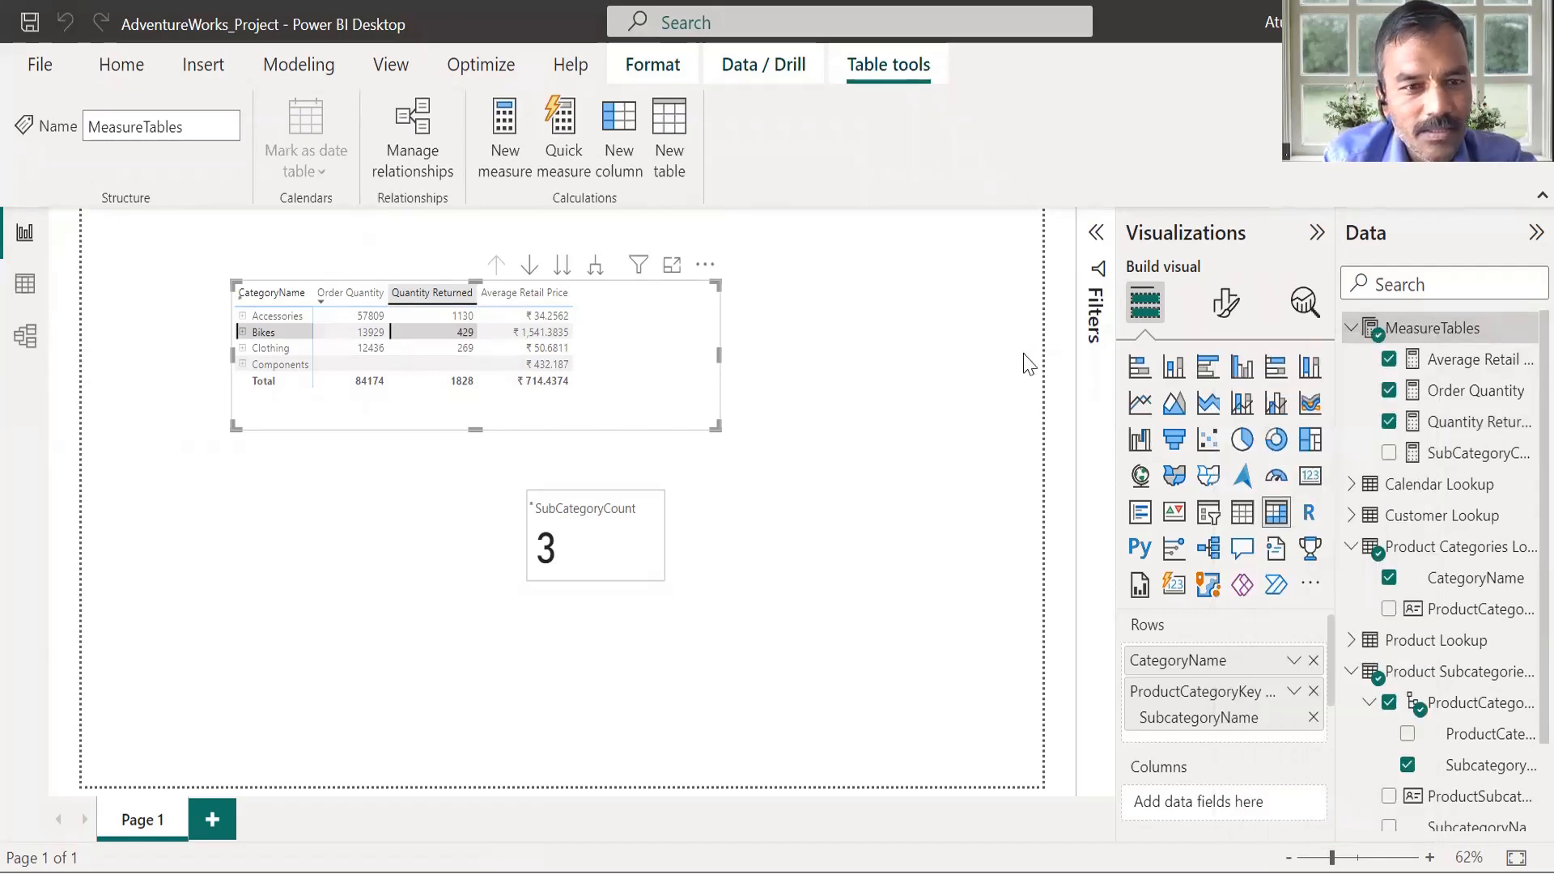
type("Total Quantity Returned =")
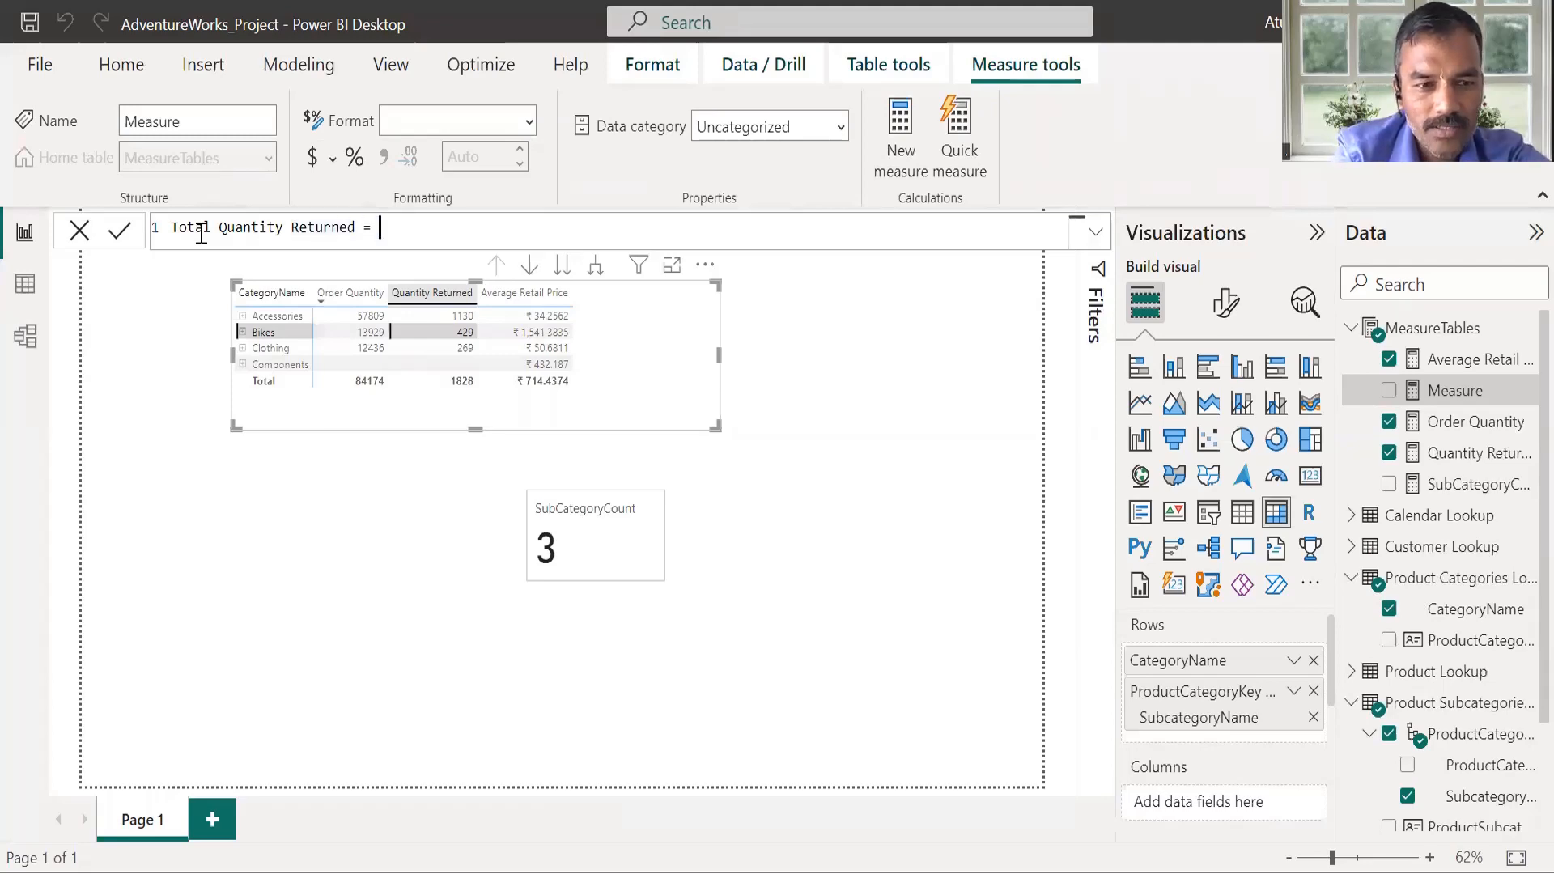
type("COUNT")
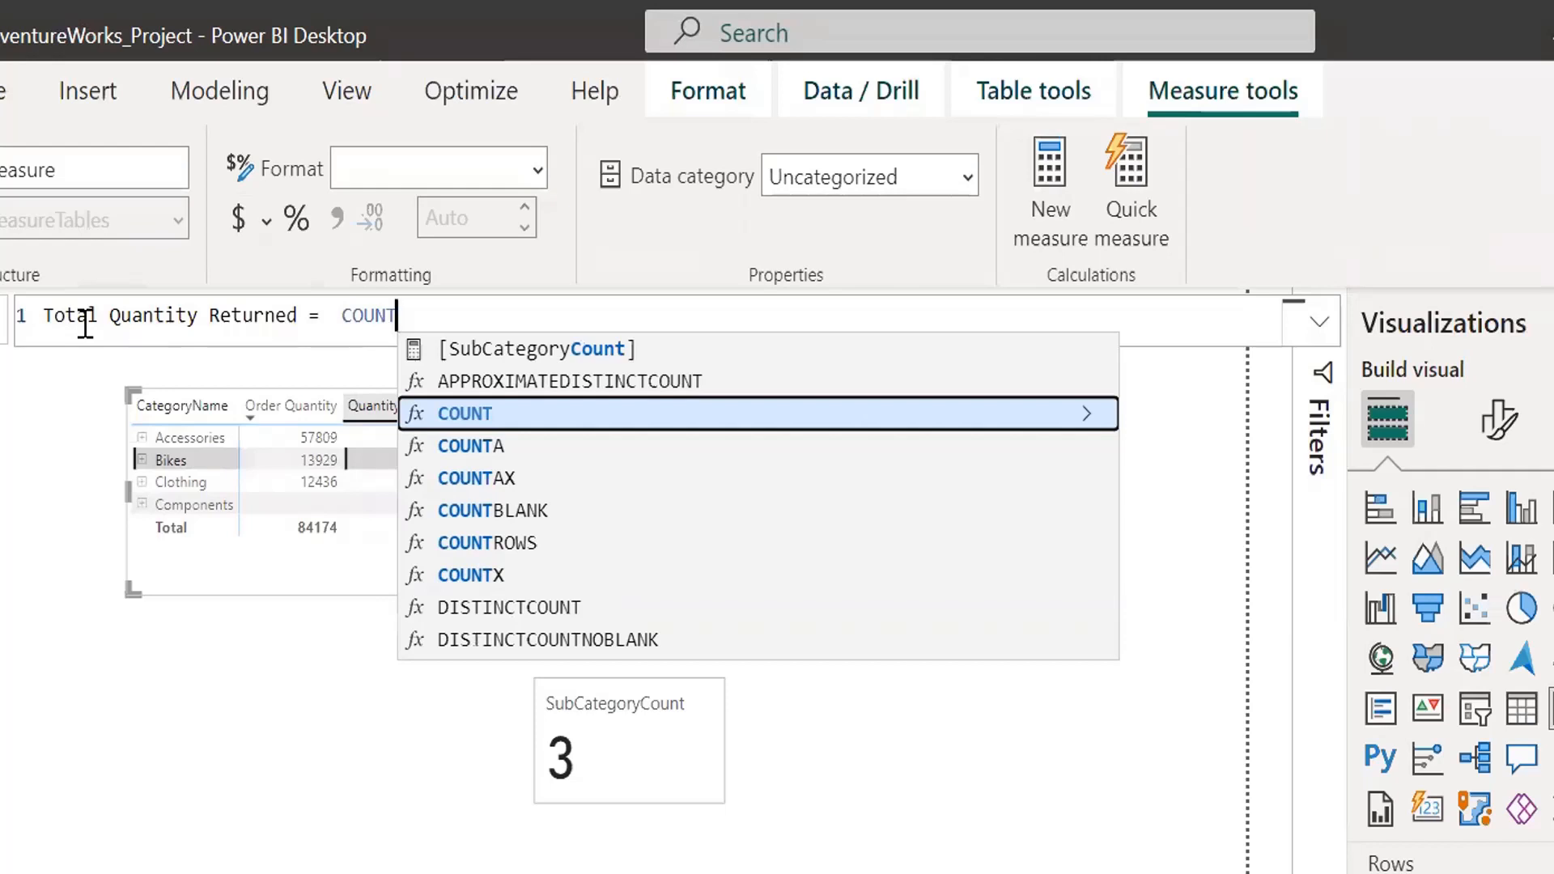
Compare the suggested descriptions of the COUNT and COUNTA functions
left_click(1085, 415)
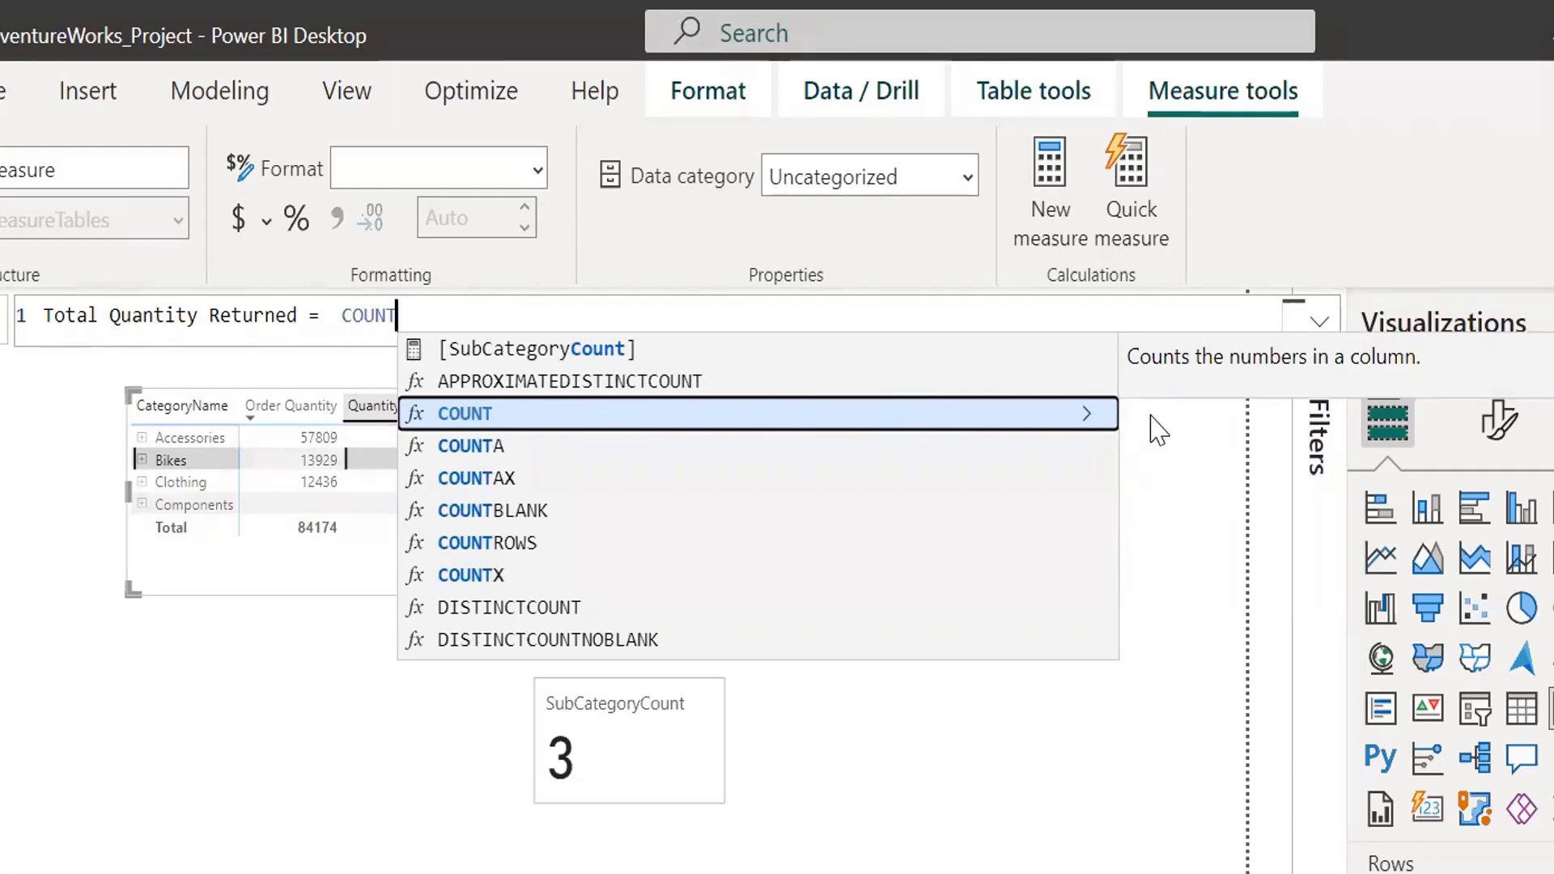
key("Down")
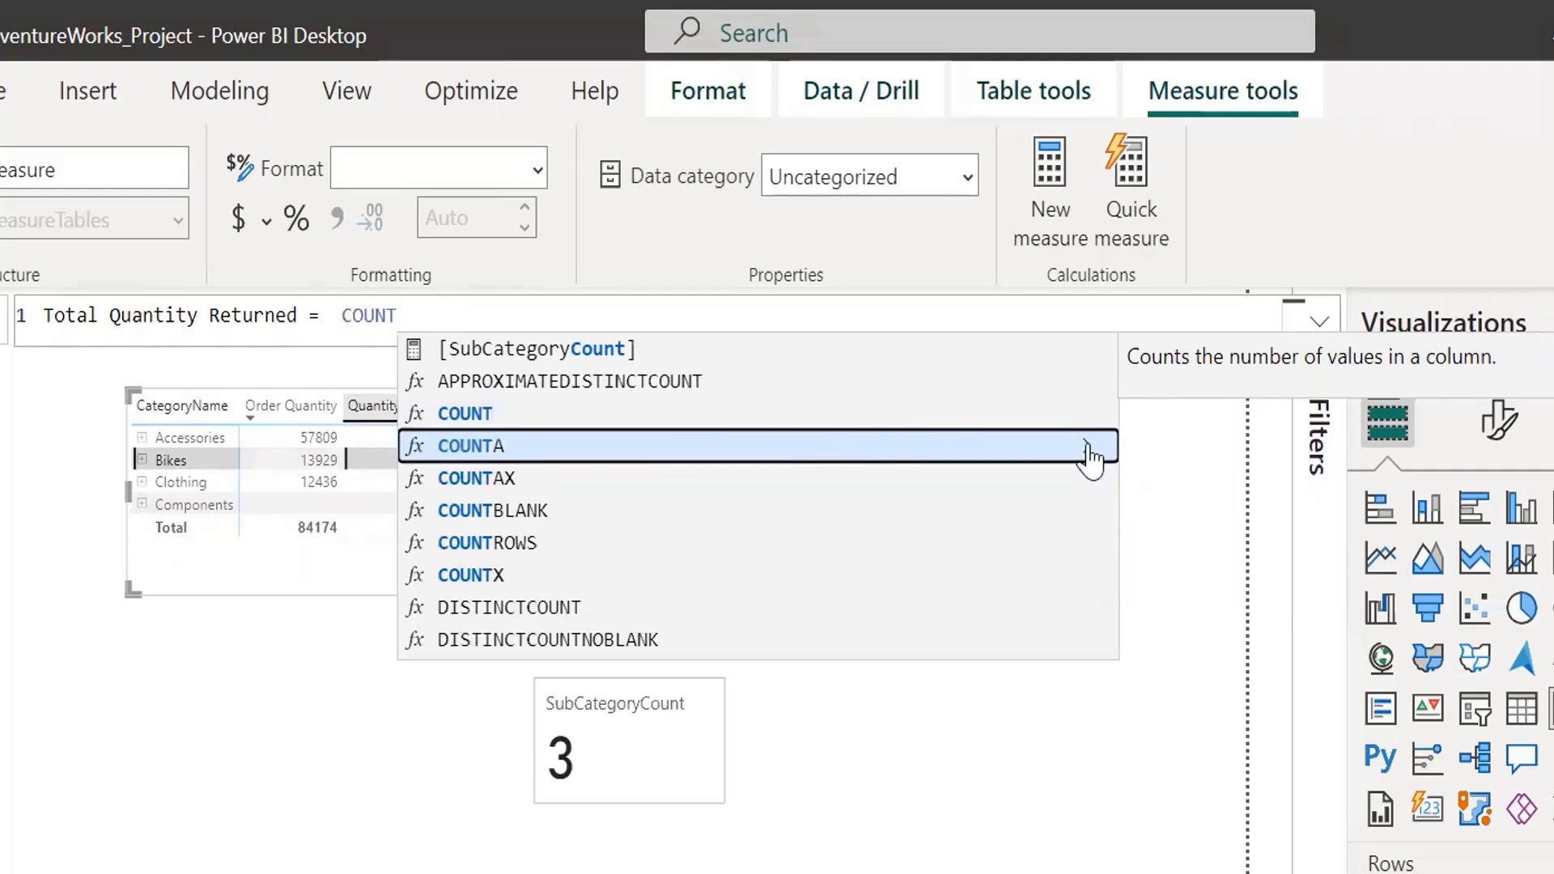
key("Up")
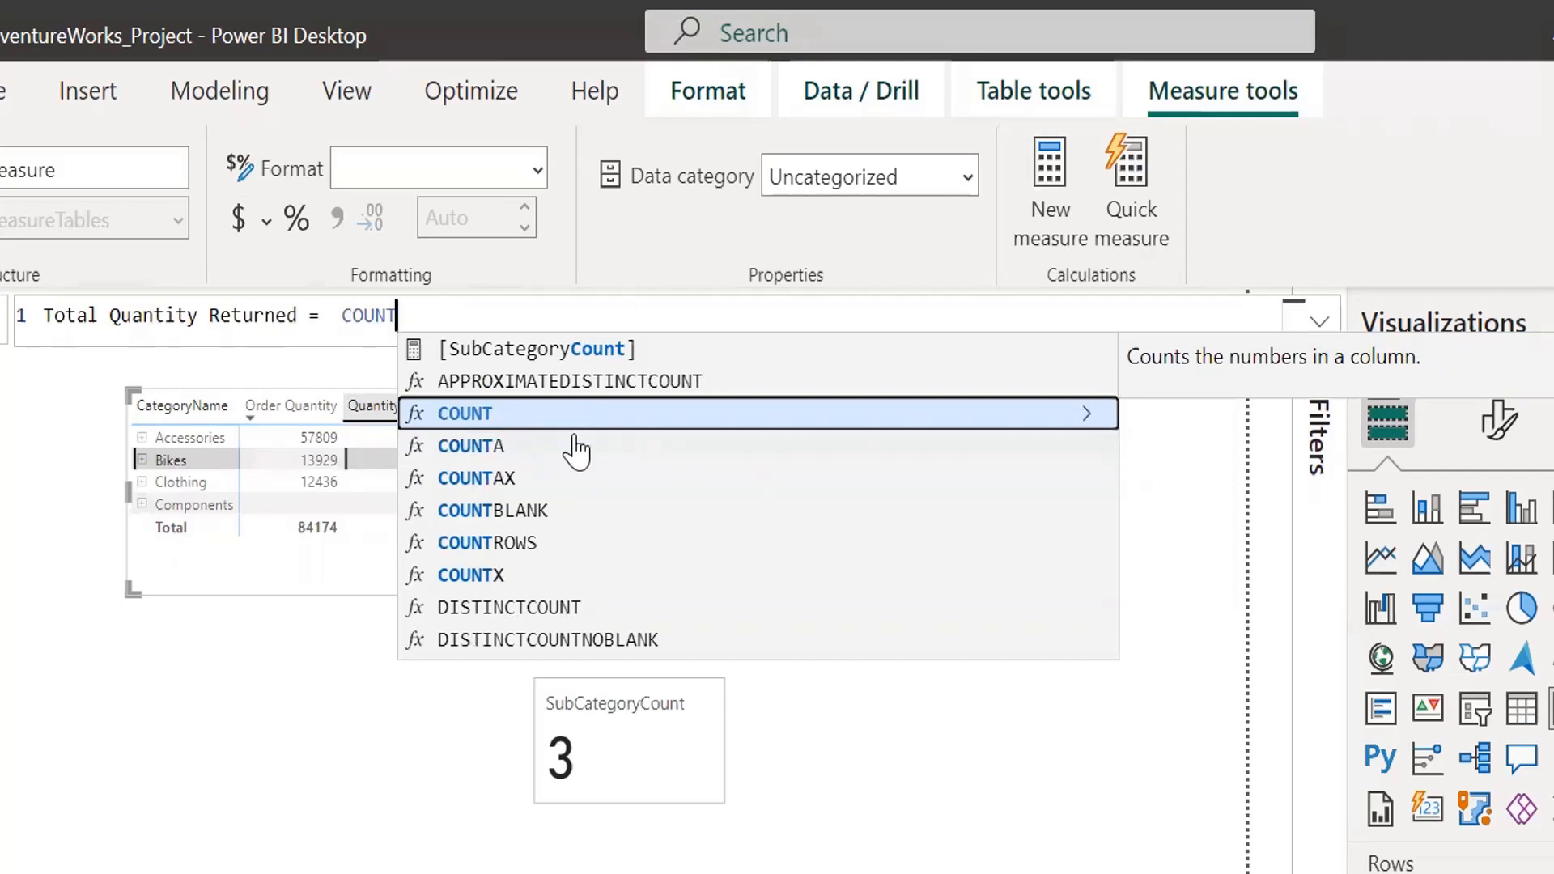
key("Down")
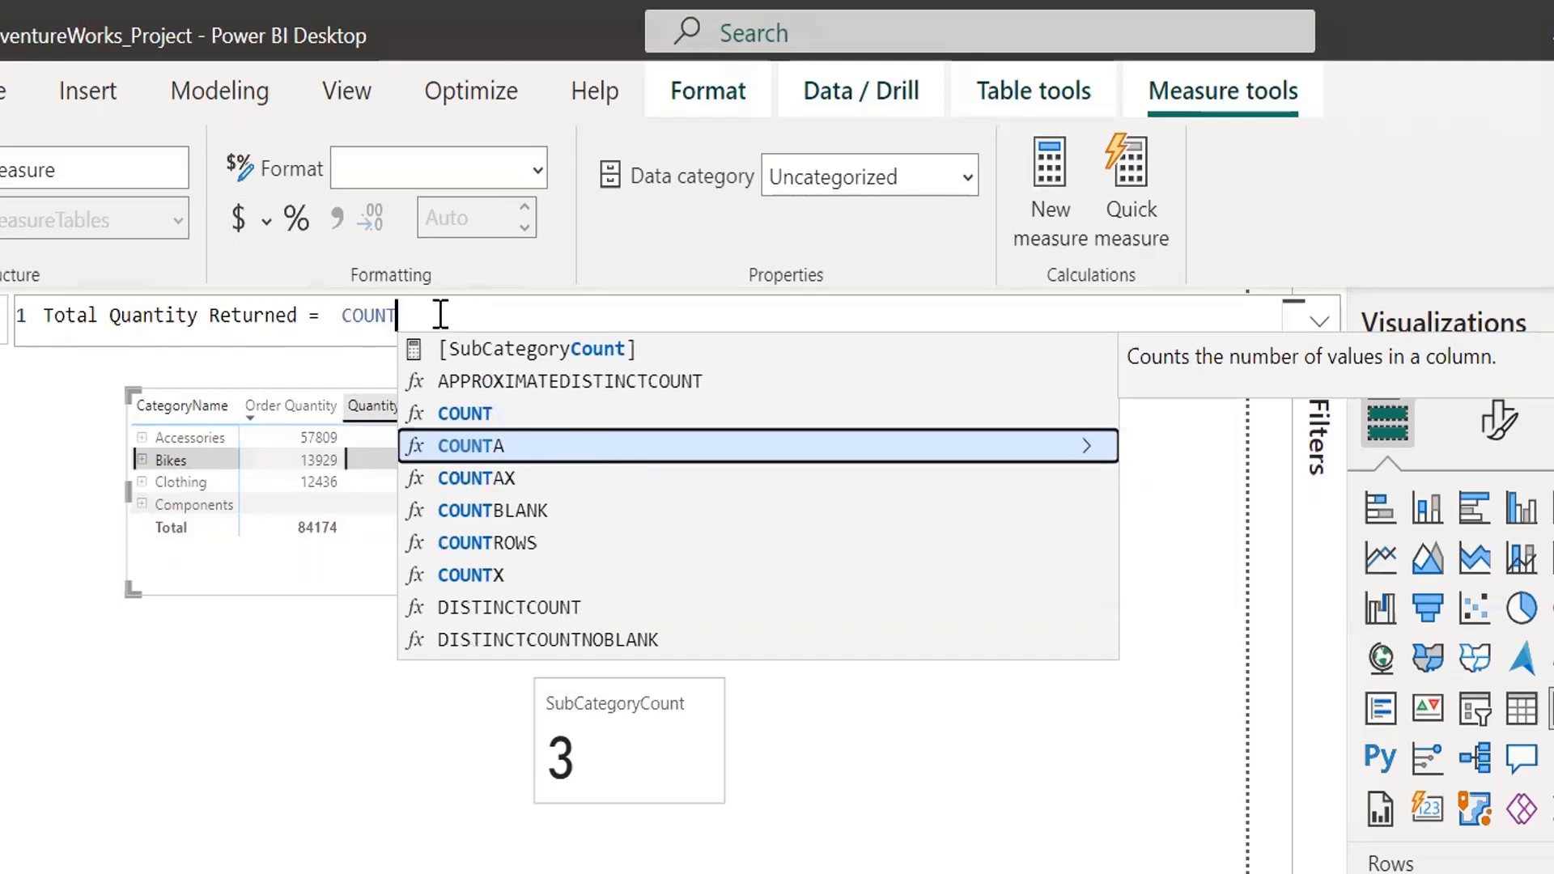
Complete the measure as COUNT('Returns Data'[ReturnQuantity]), with the column reference on a second line, and commit it
type("(")
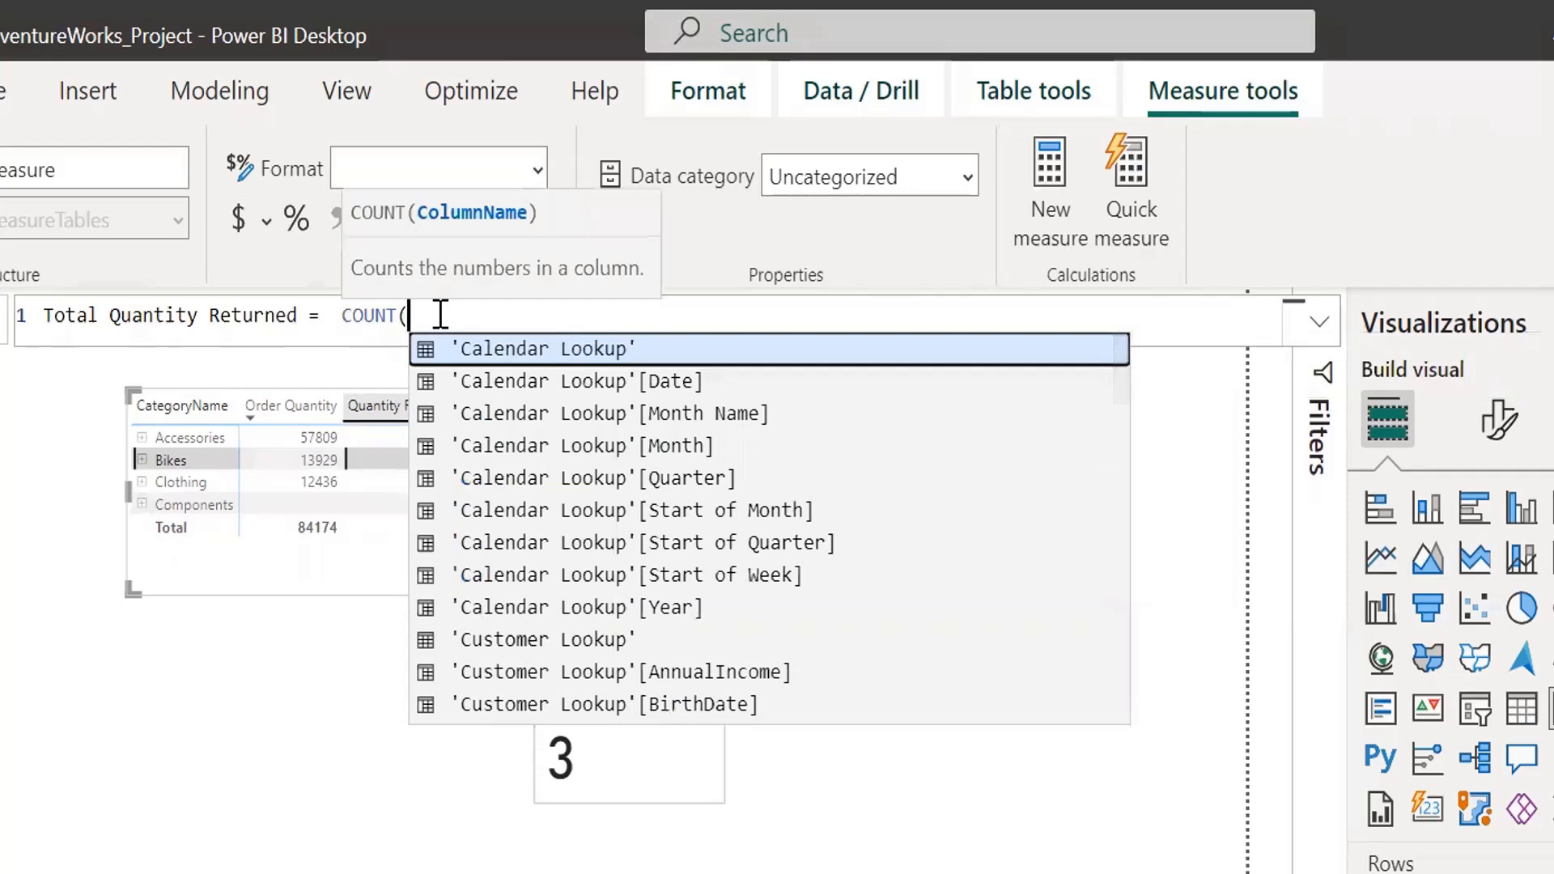
key("shift+Return")
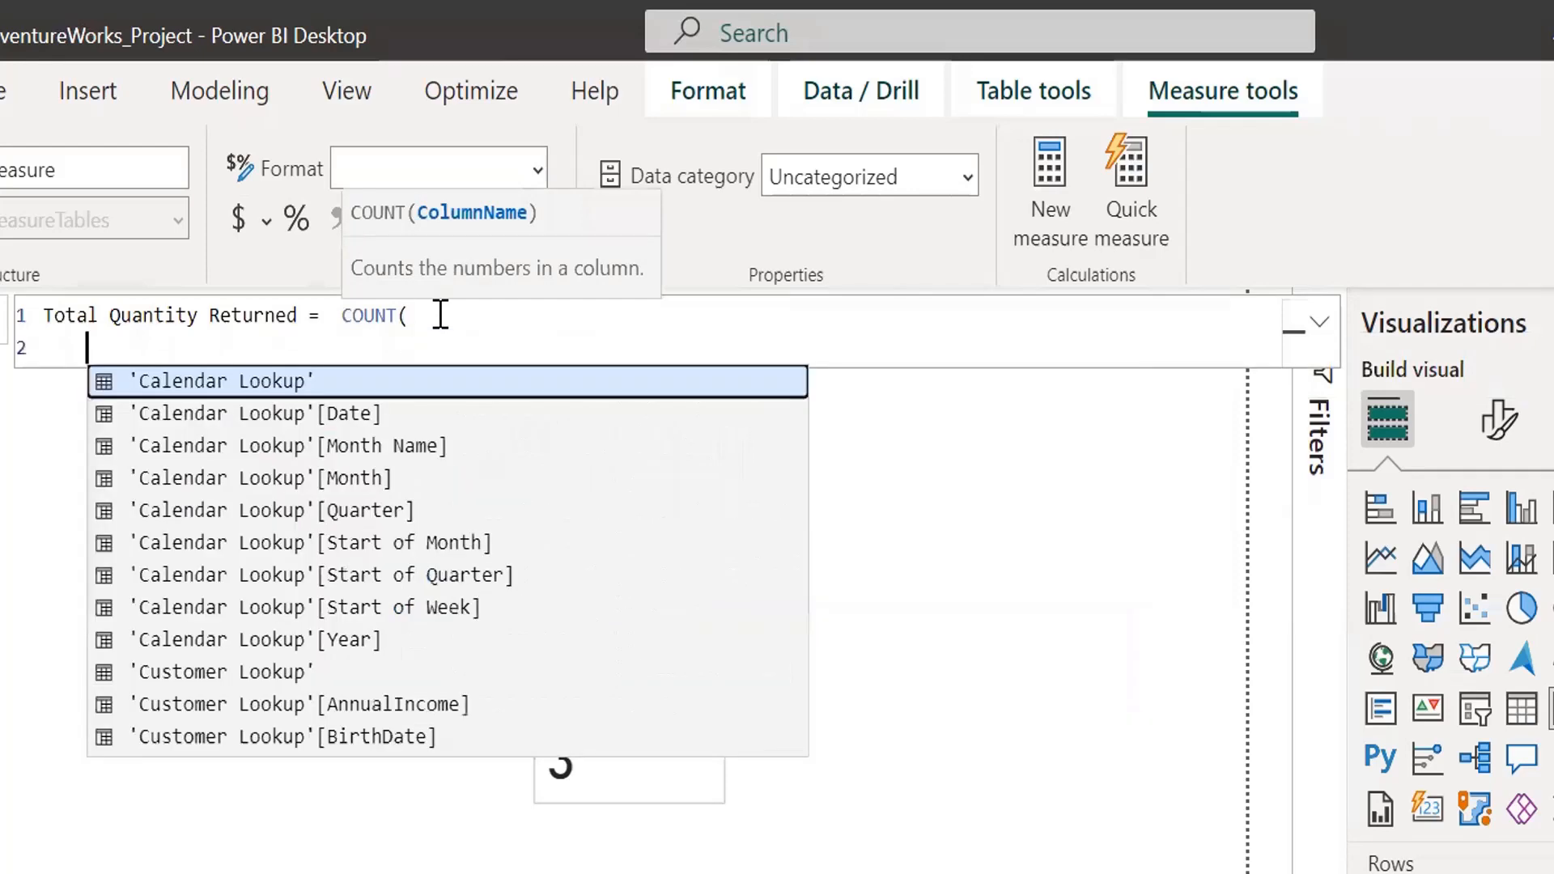
type("reu")
key("BackSpace")
type("t")
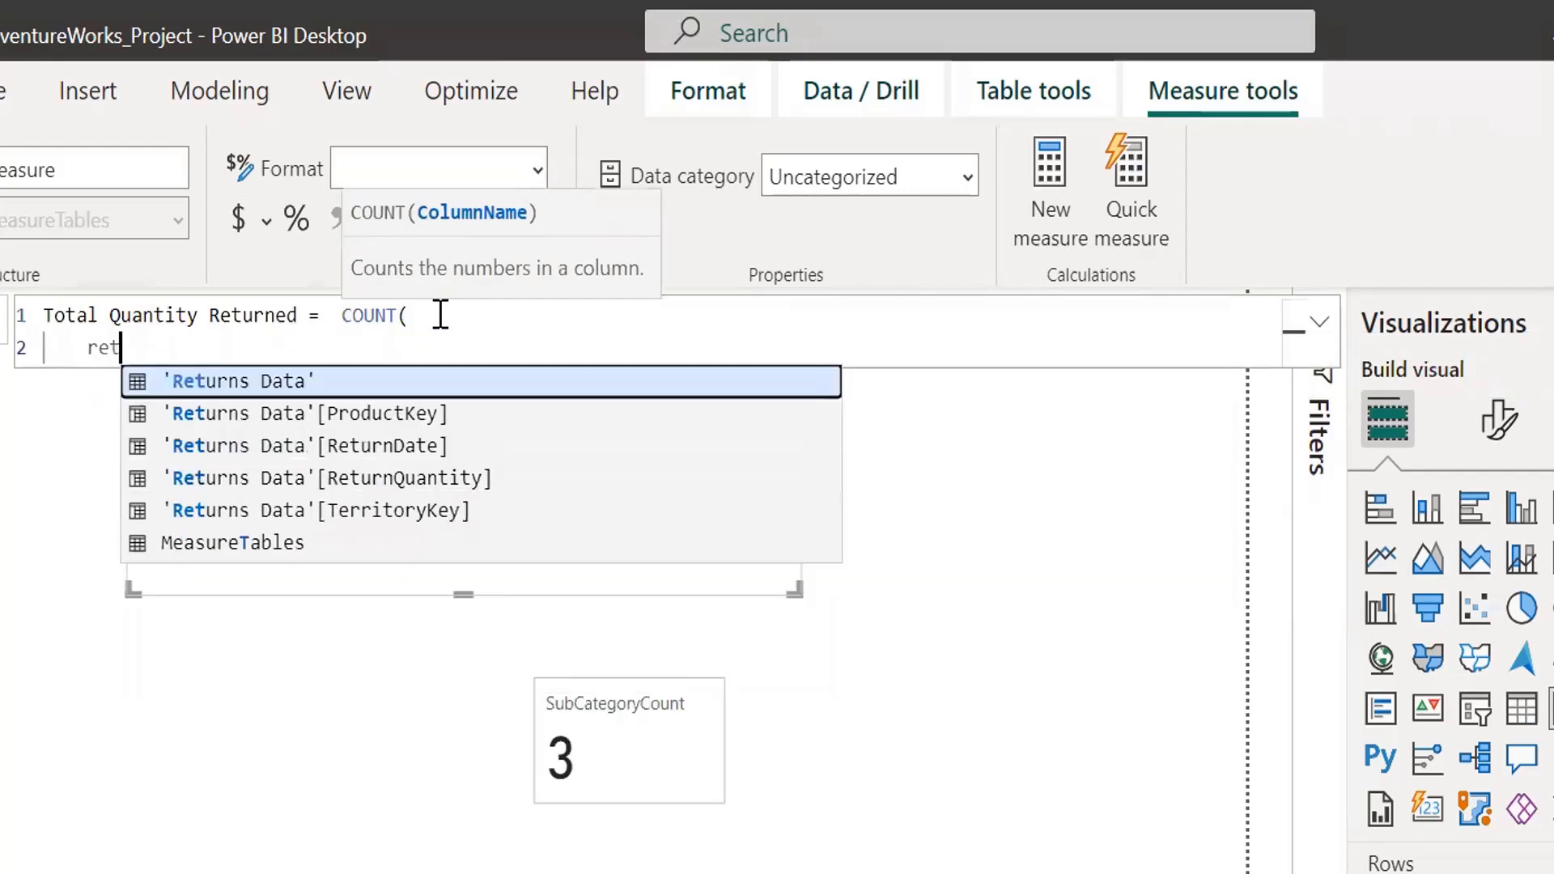
key("Down")
key("Down")
key("Down")
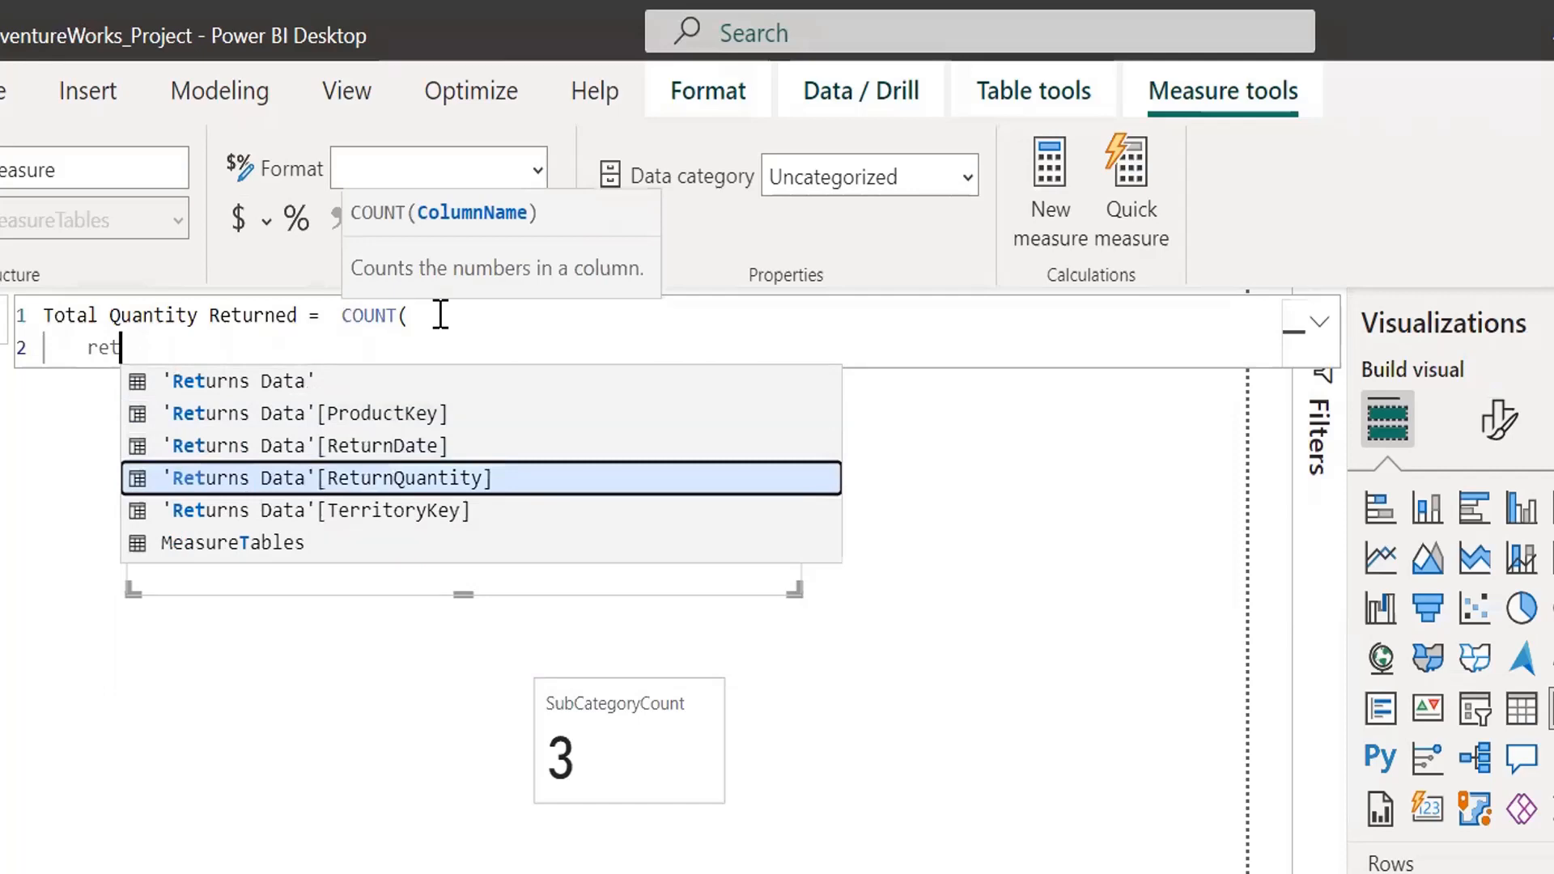
key("Tab")
type(")")
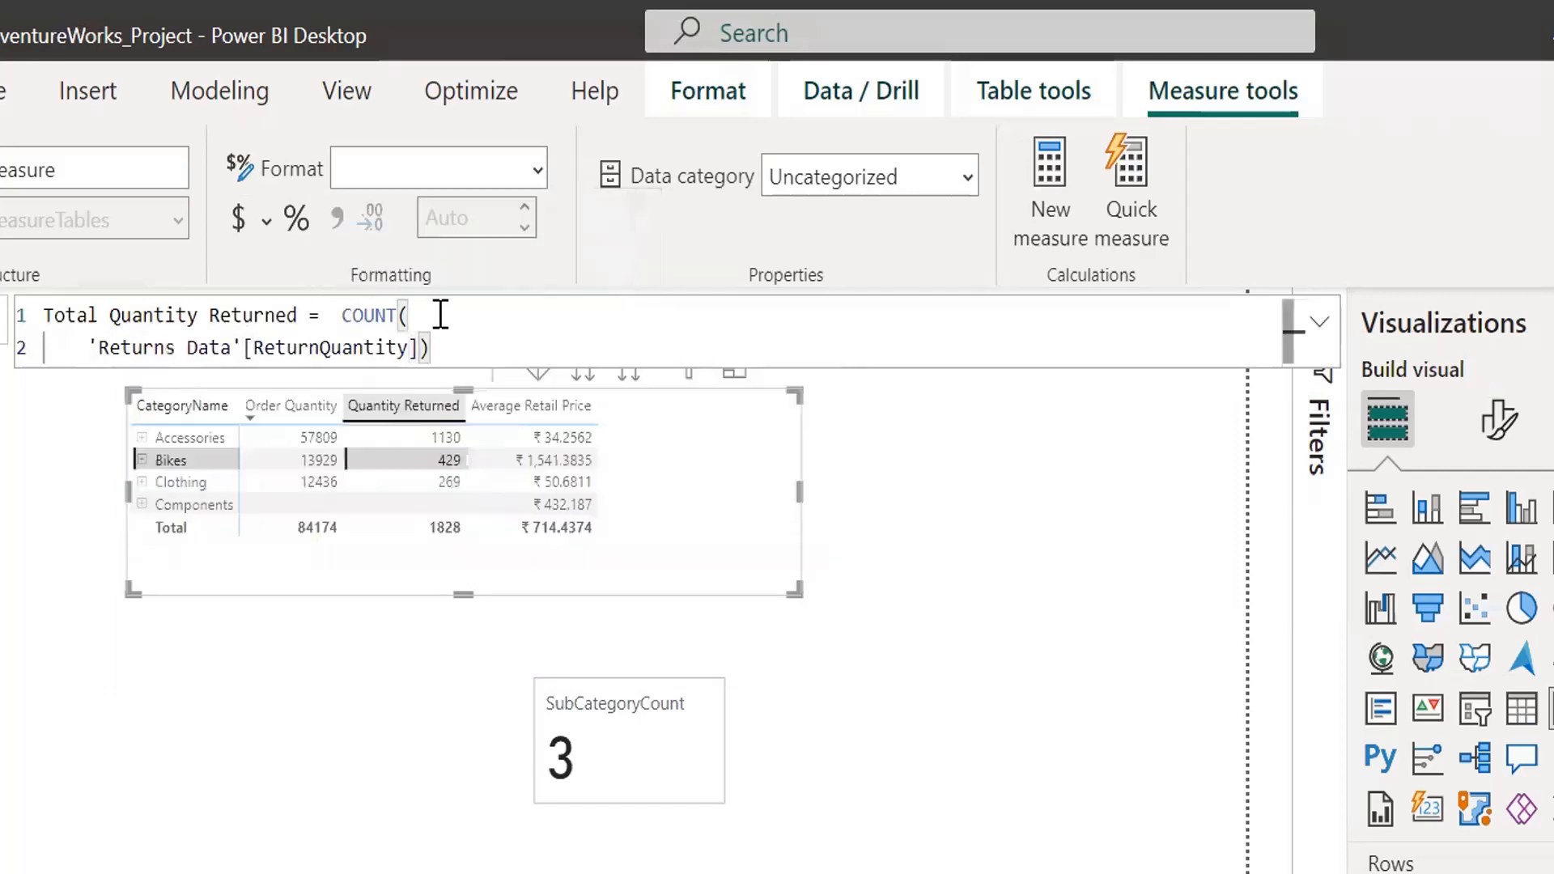
key("Return")
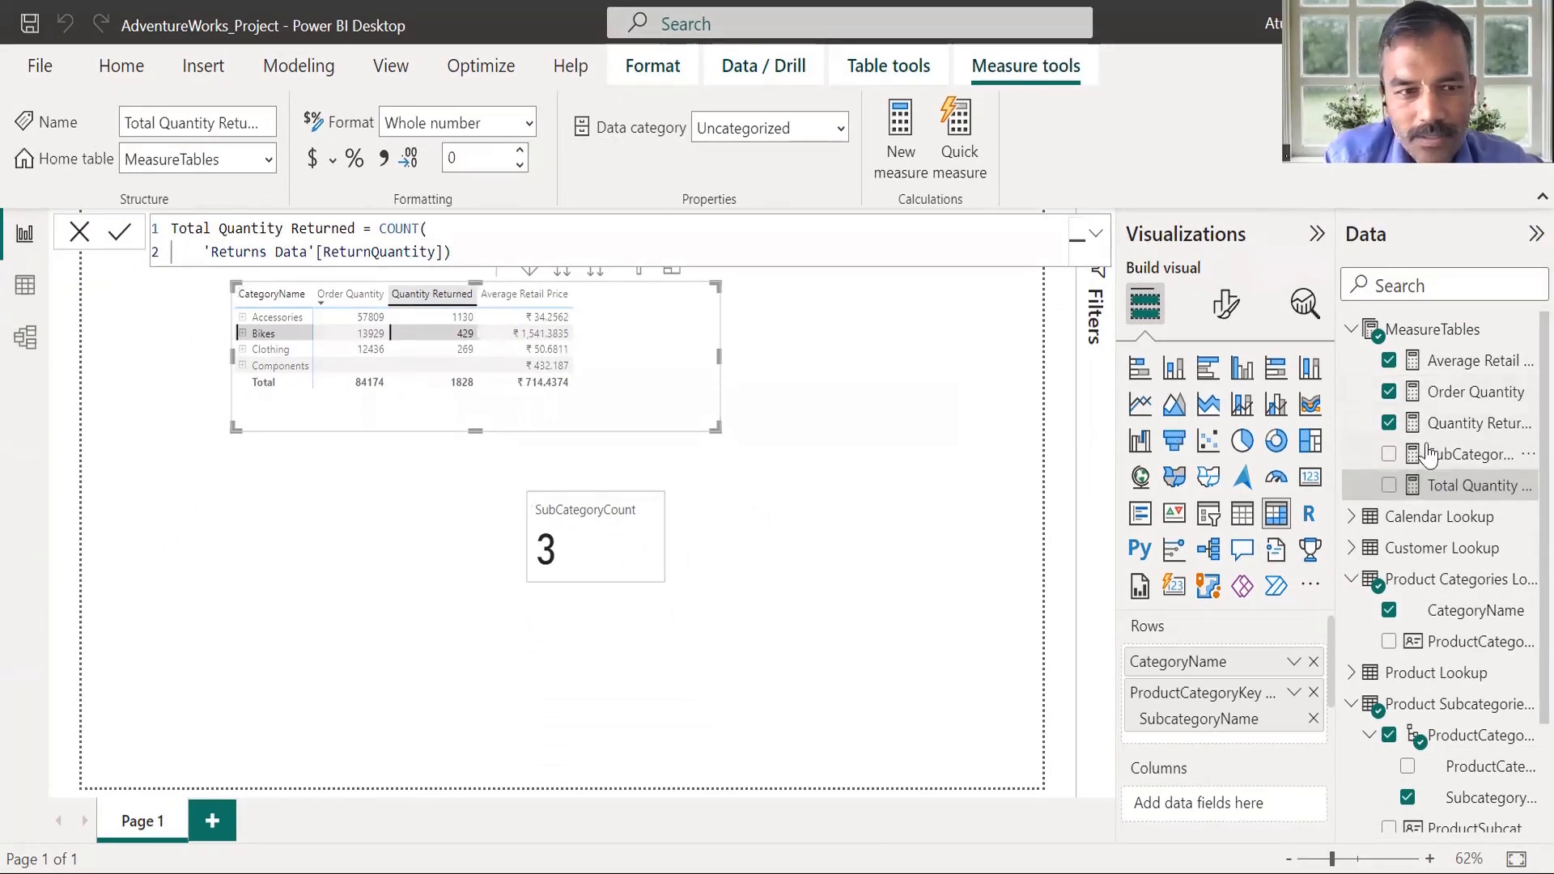
Add Total Quantity Returned to the matrix and examine its column and COUNT formula alongside Quantity Returned
left_click(1388, 485)
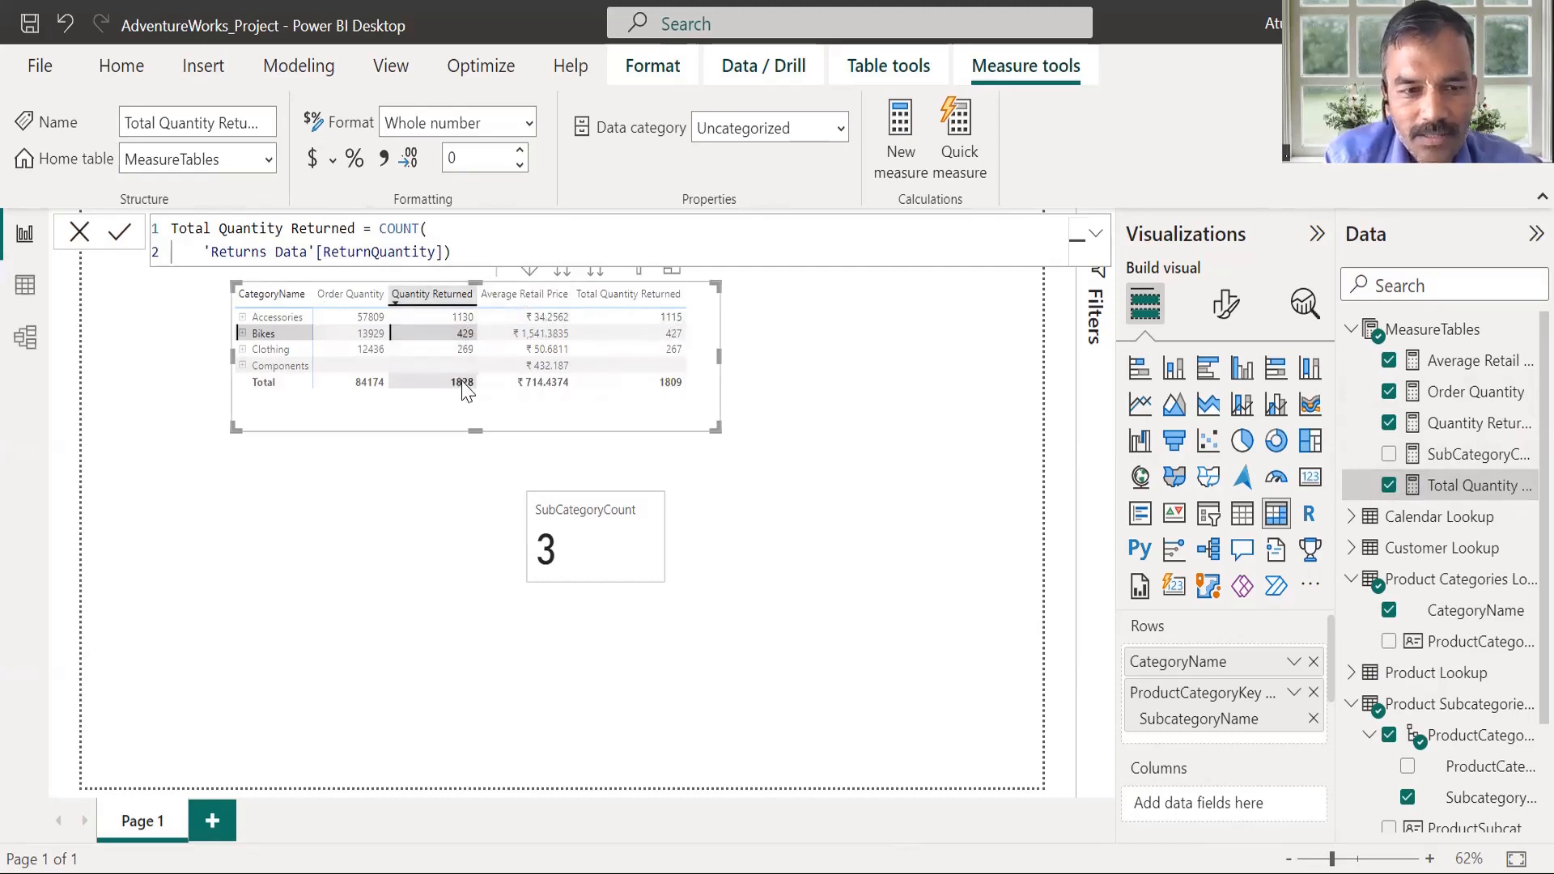
left_click(666, 387)
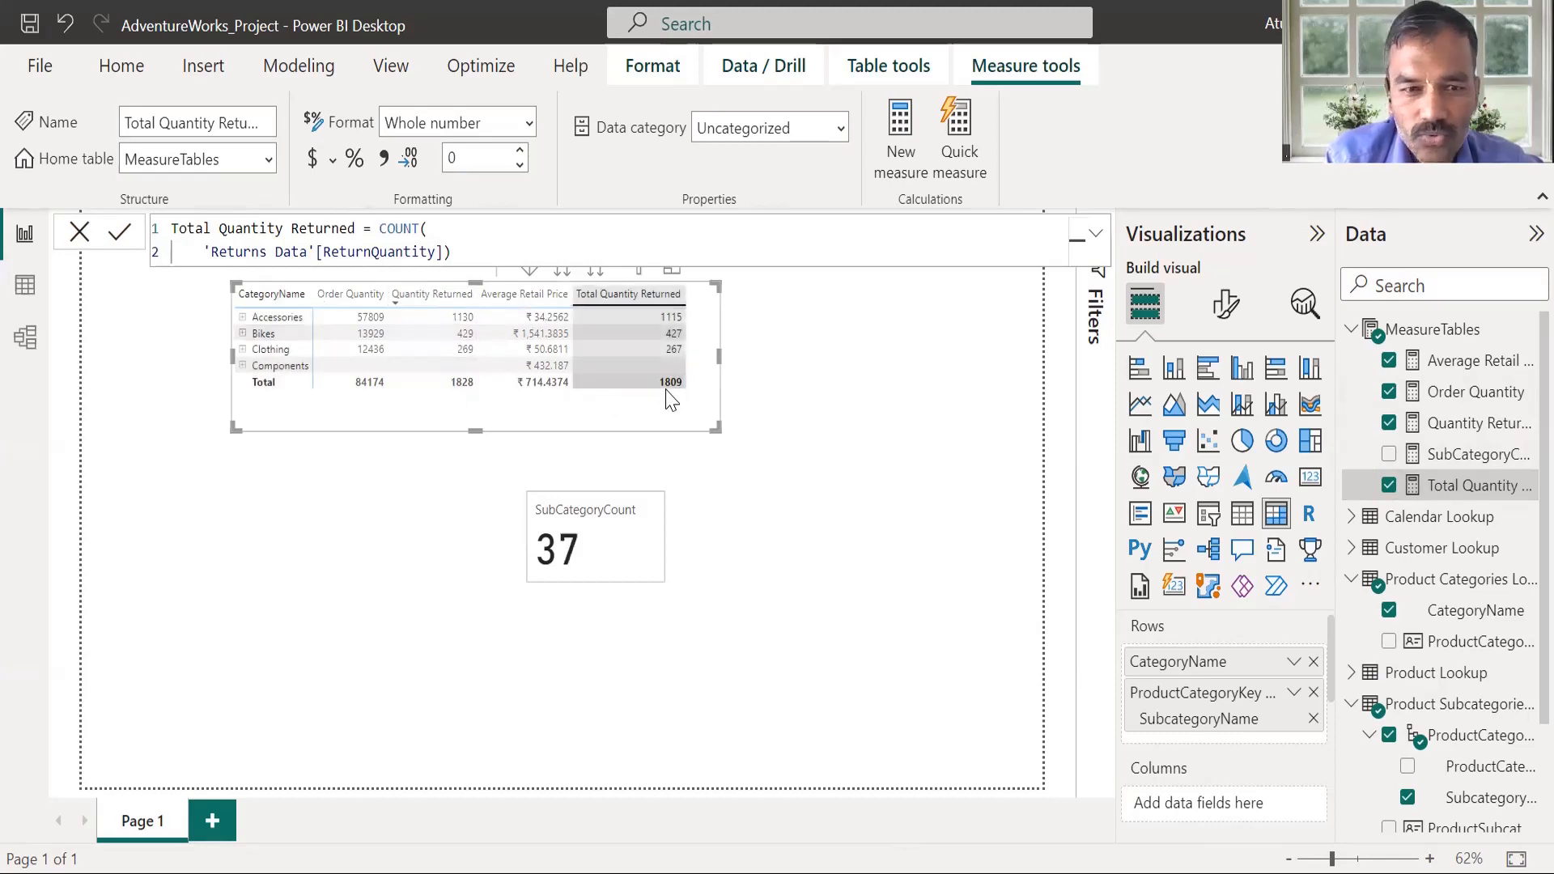
left_click(259, 251)
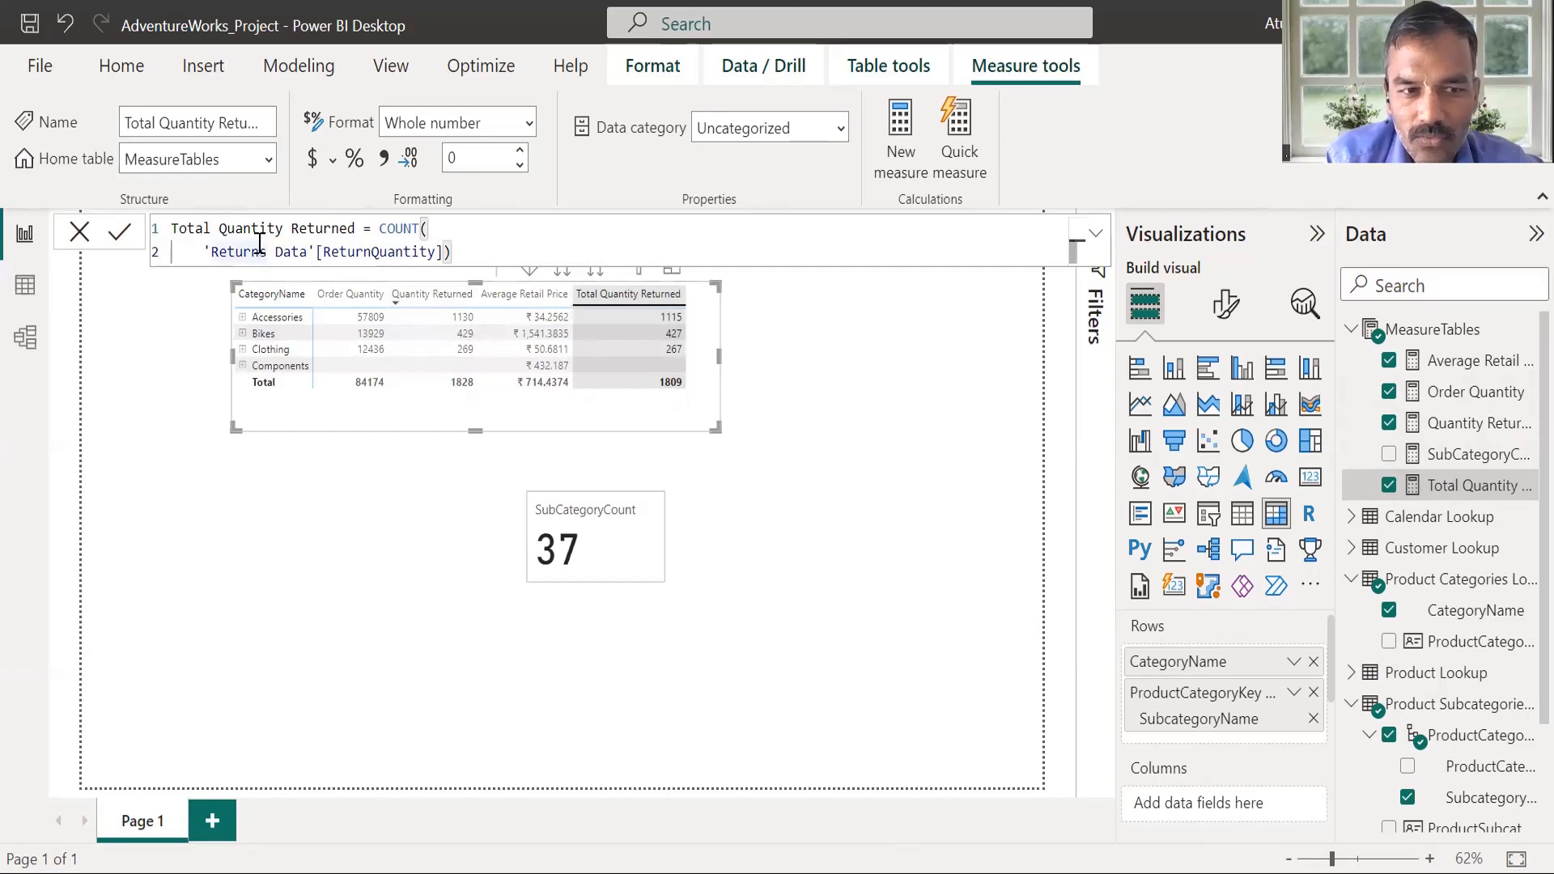
left_click(380, 230)
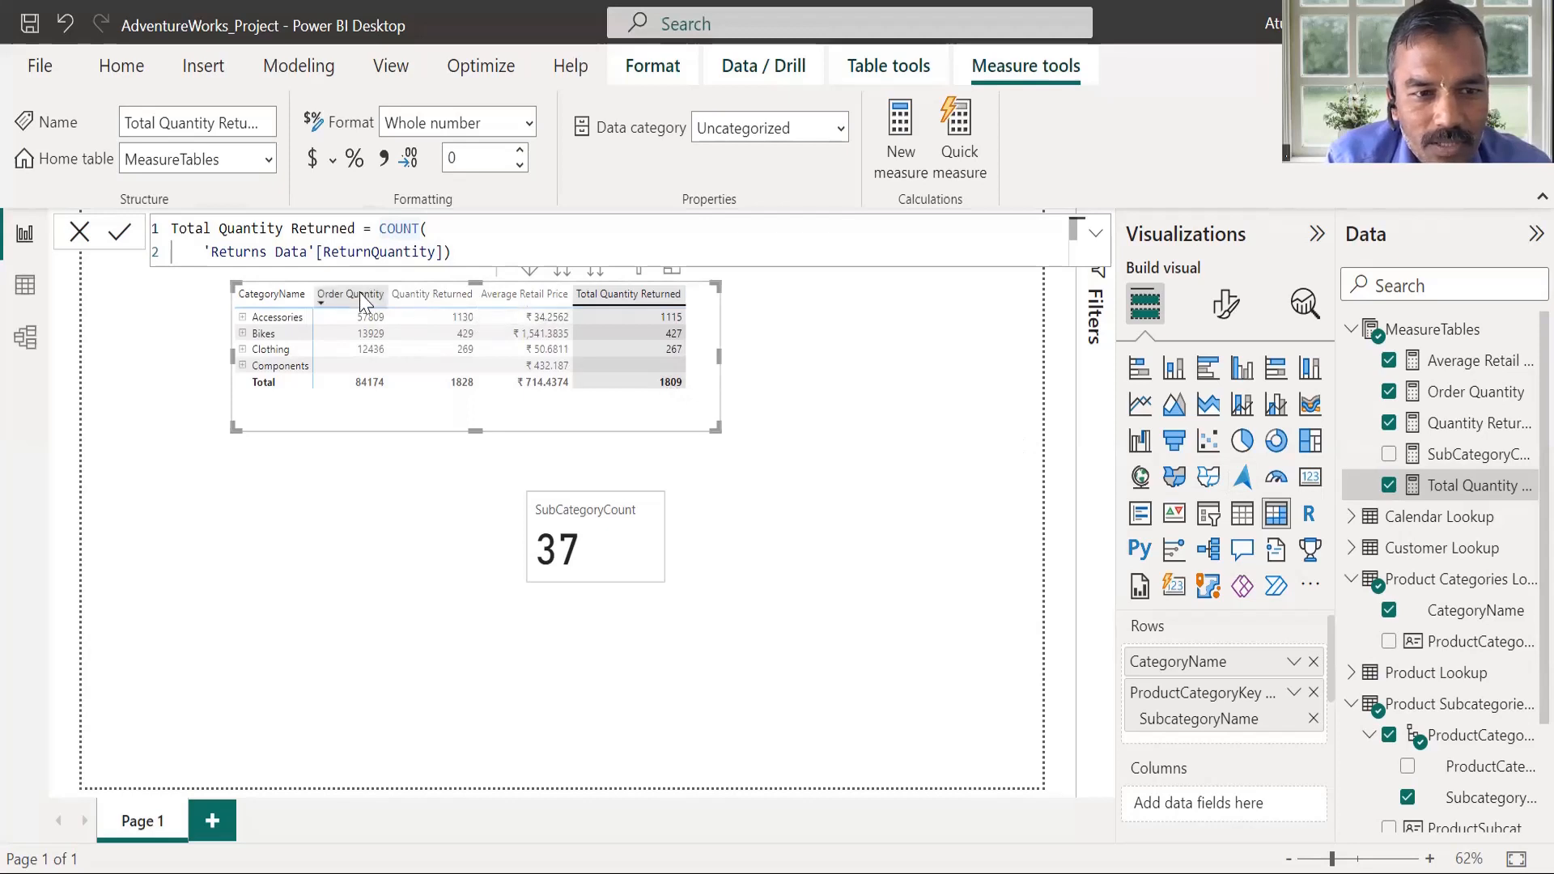
Rename the Order Quantity measure in MeasureTables as Quantity Sold and deselect the matrix
left_click(1476, 400)
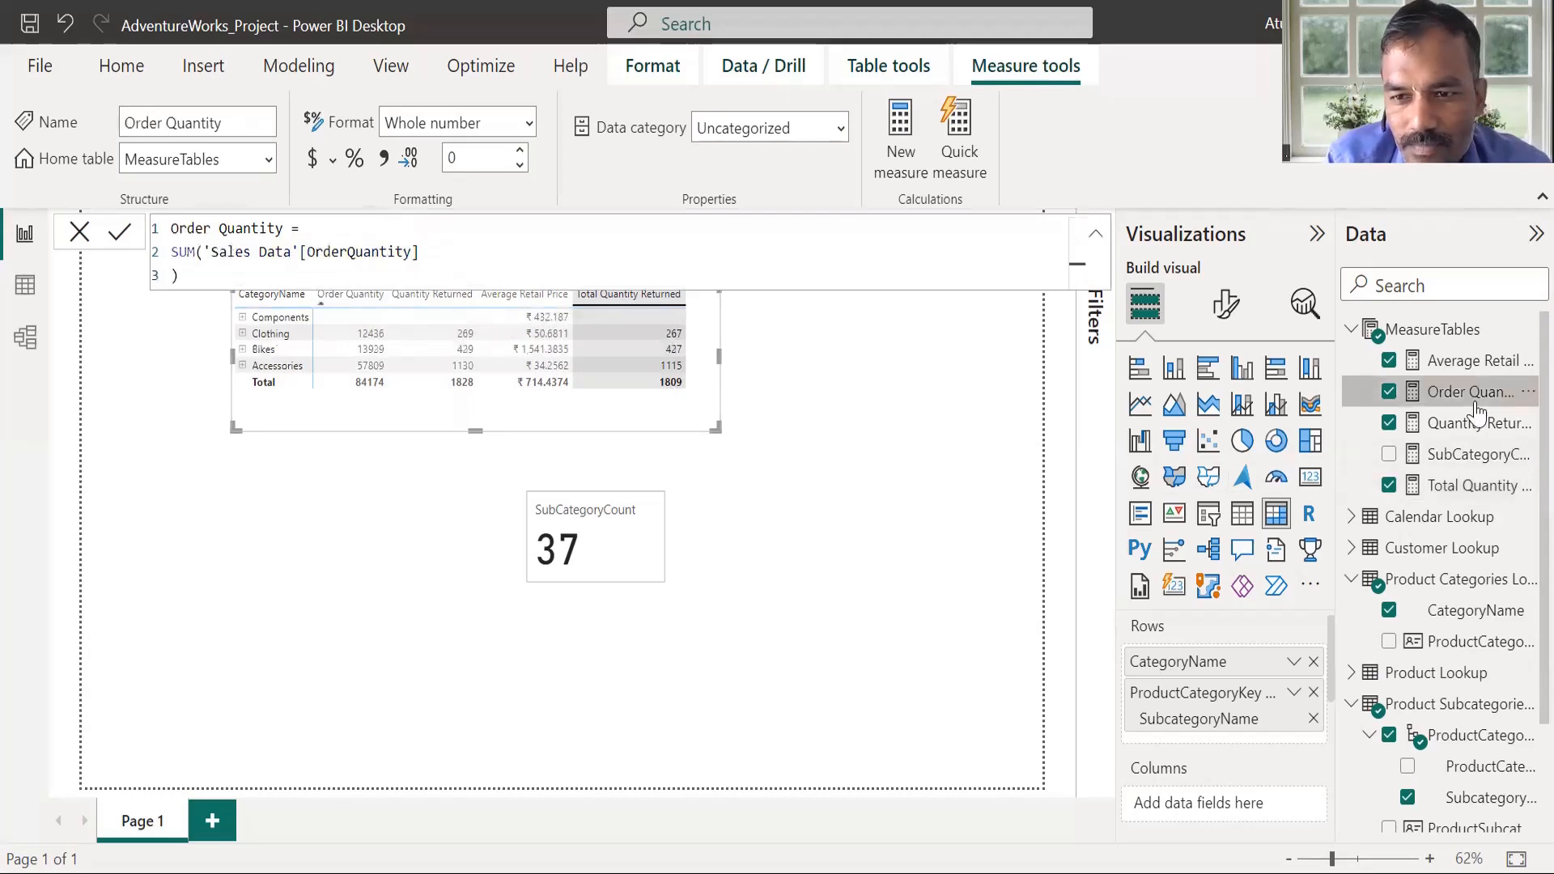
right_click(1476, 406)
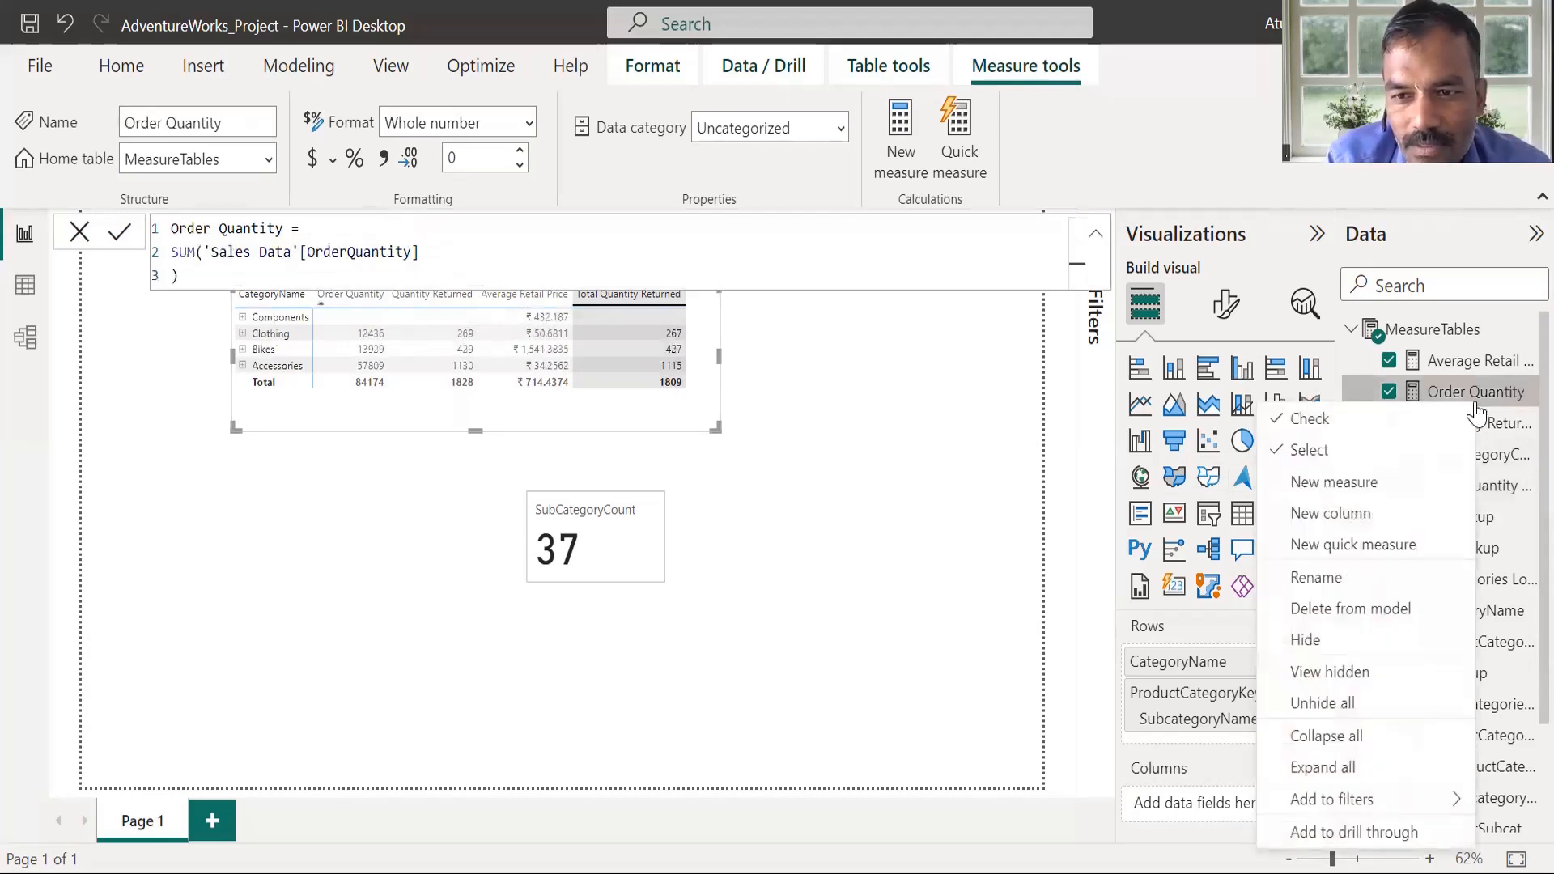
left_click(1376, 577)
type("Quantity Sold")
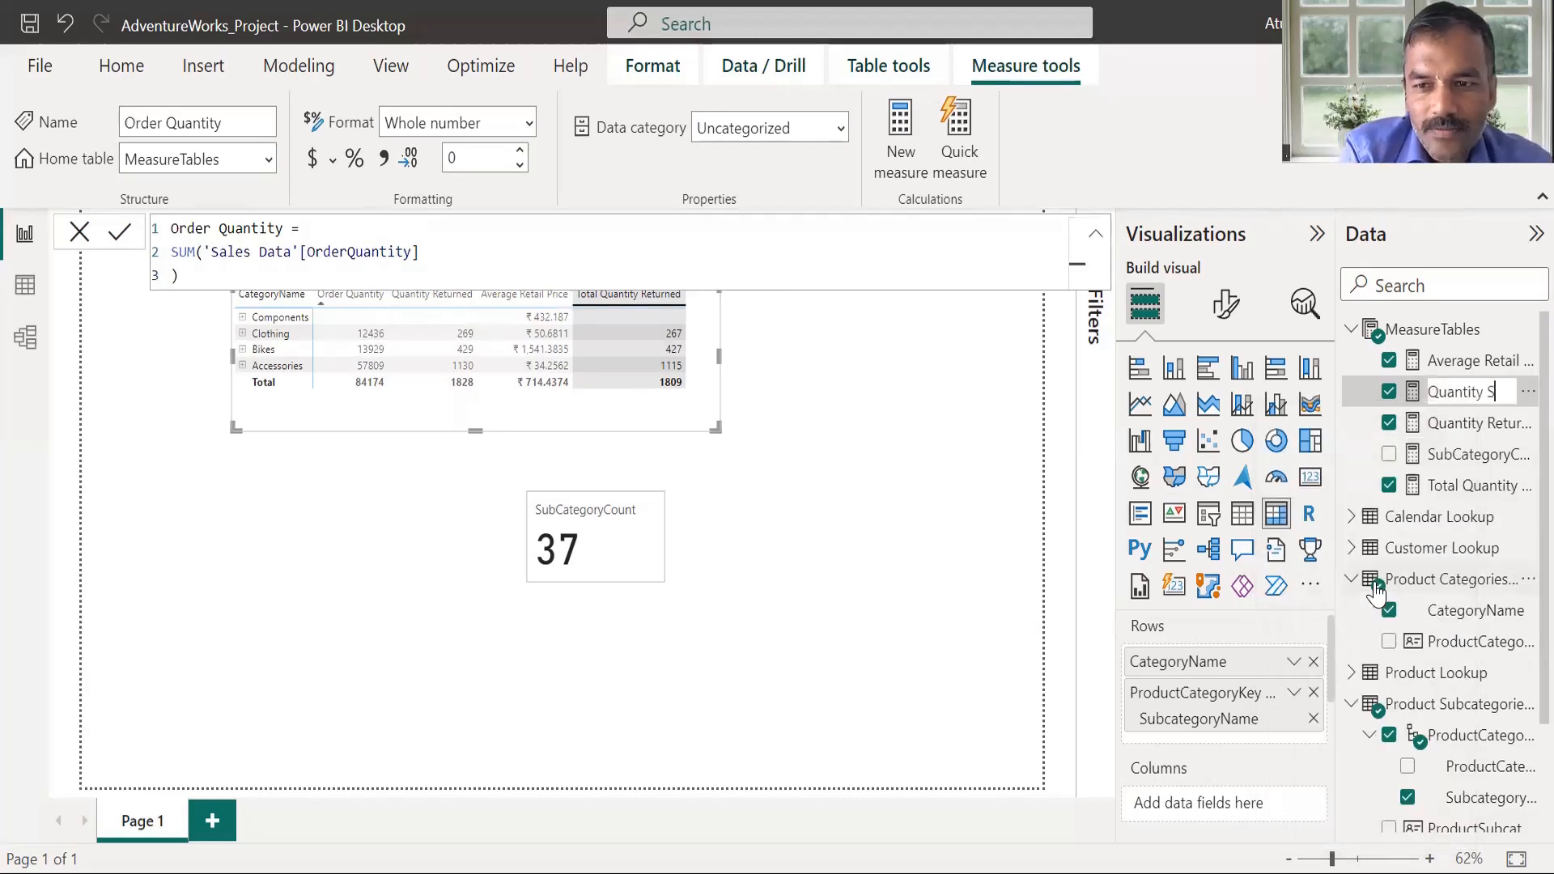
key("Return")
left_click(926, 437)
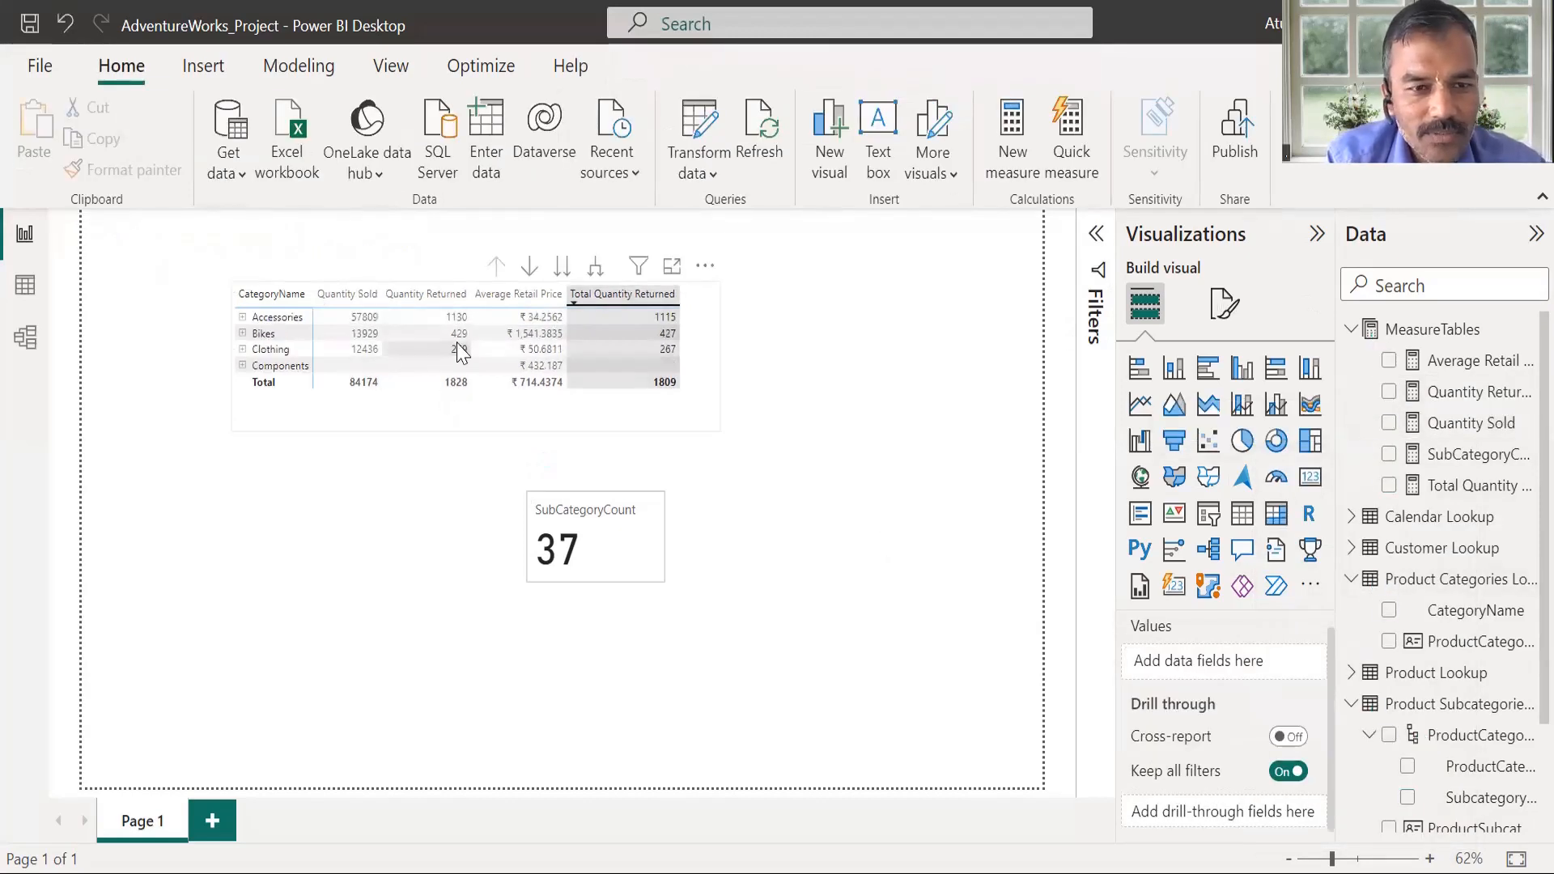
Expand the Accessories row of the matrix to examine the measures per subcategory, then collapse it
left_click(242, 317)
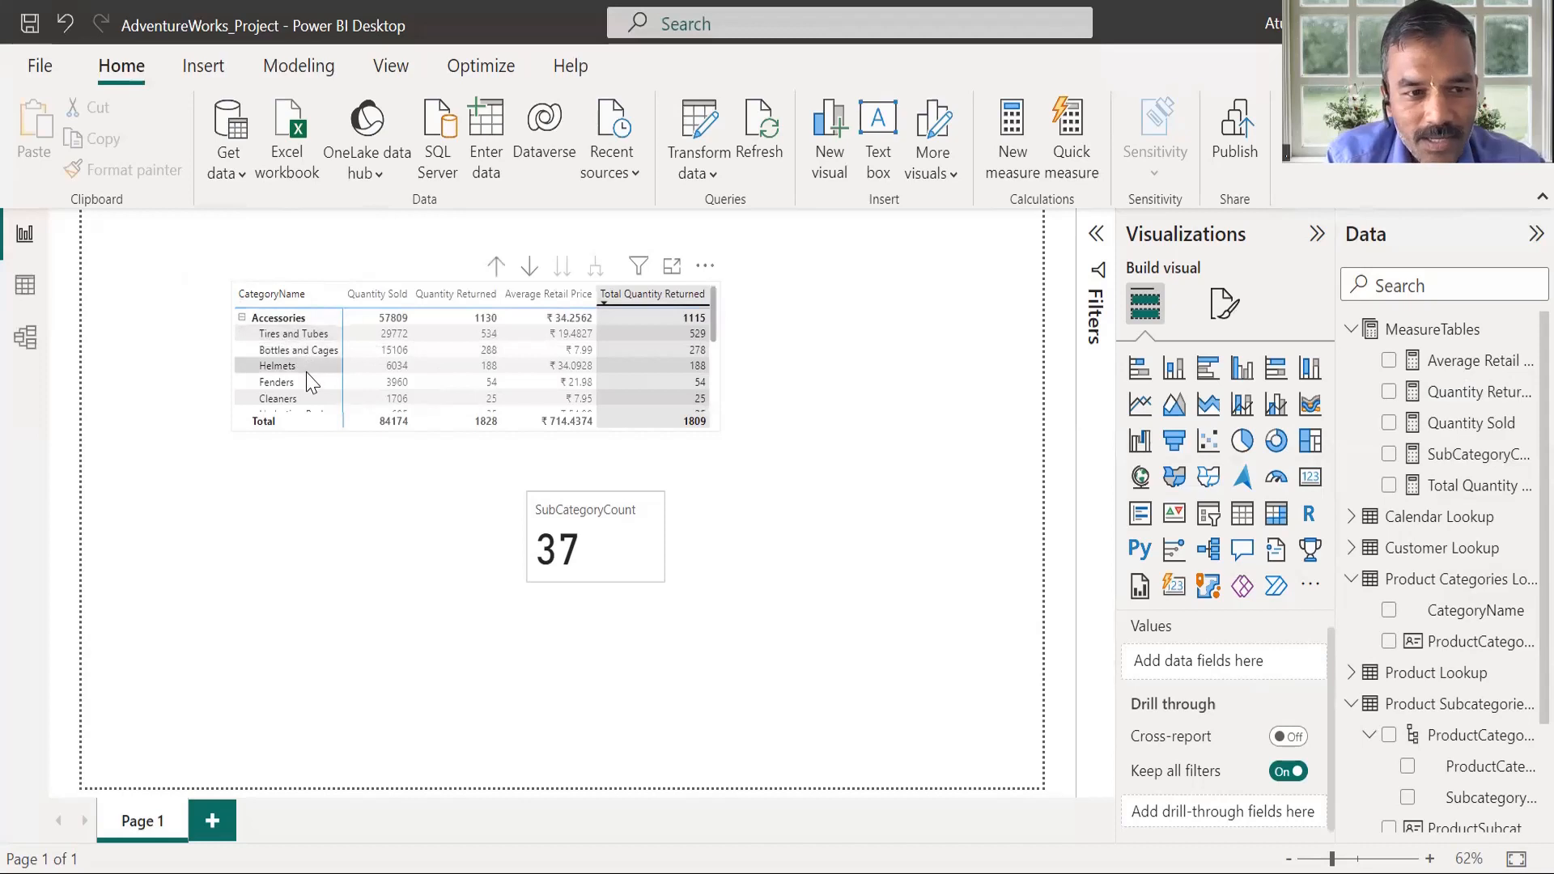
left_click(243, 317)
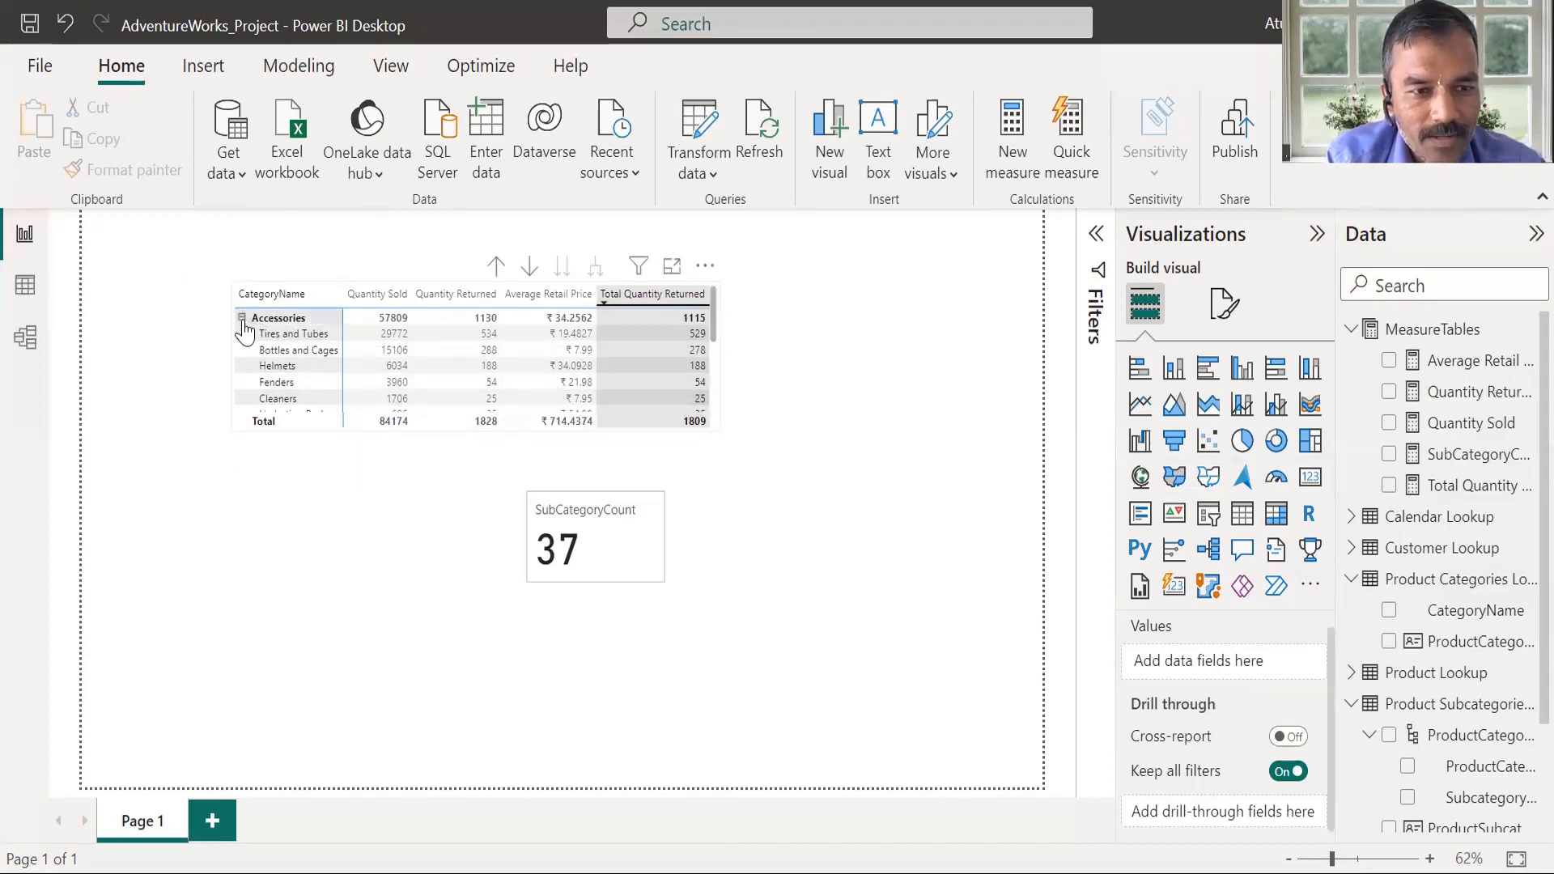
left_click(769, 468)
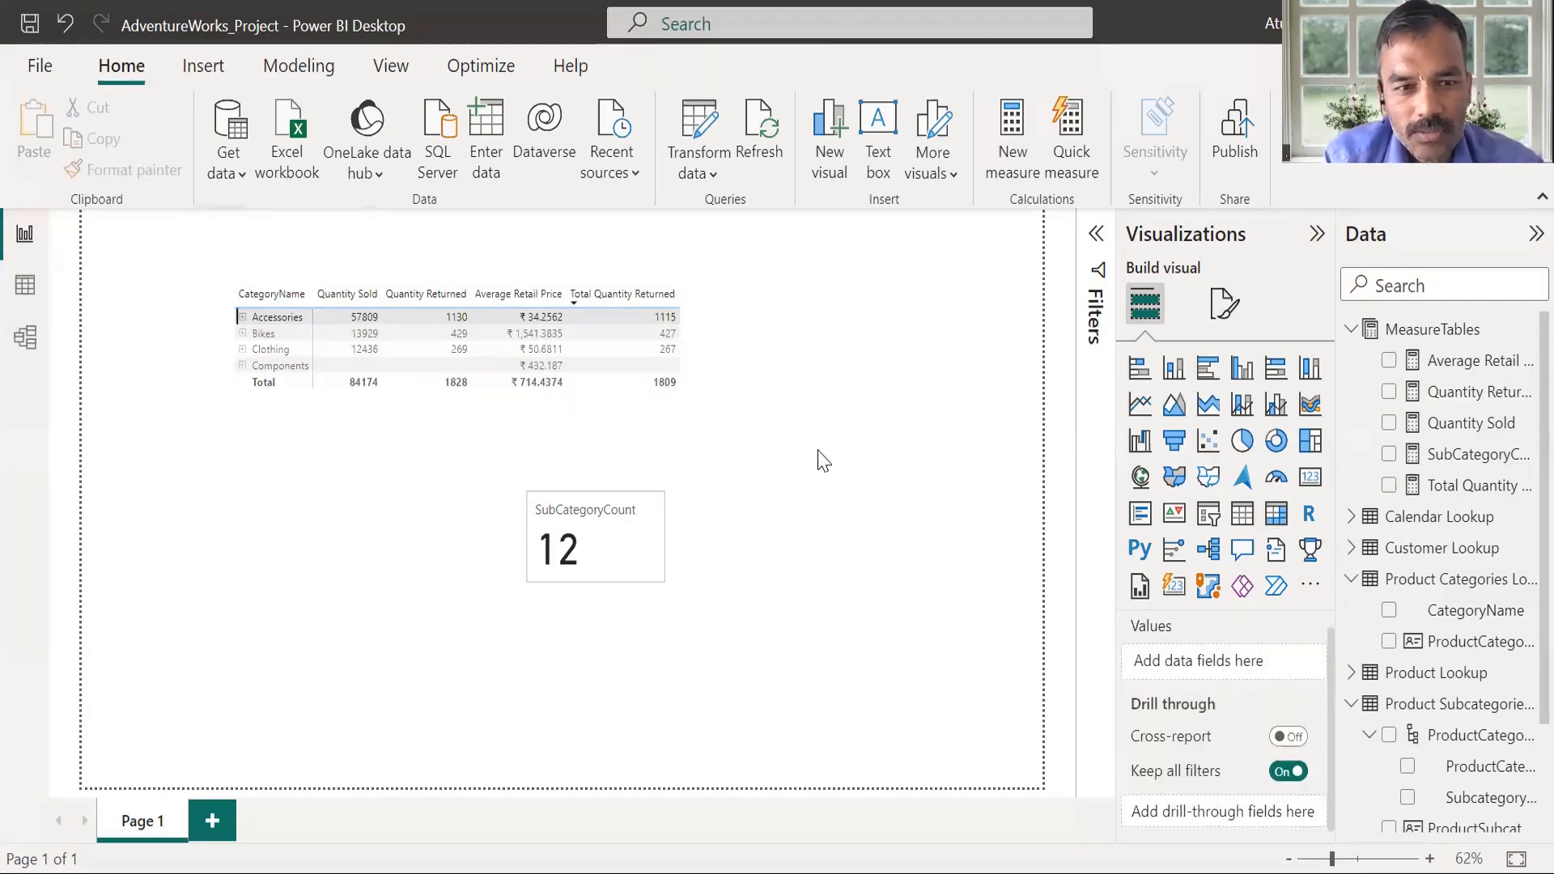
In the table view, examine the Sales Data rows and the distinct values of its ProductKey and OrderNumber columns
left_click(25, 285)
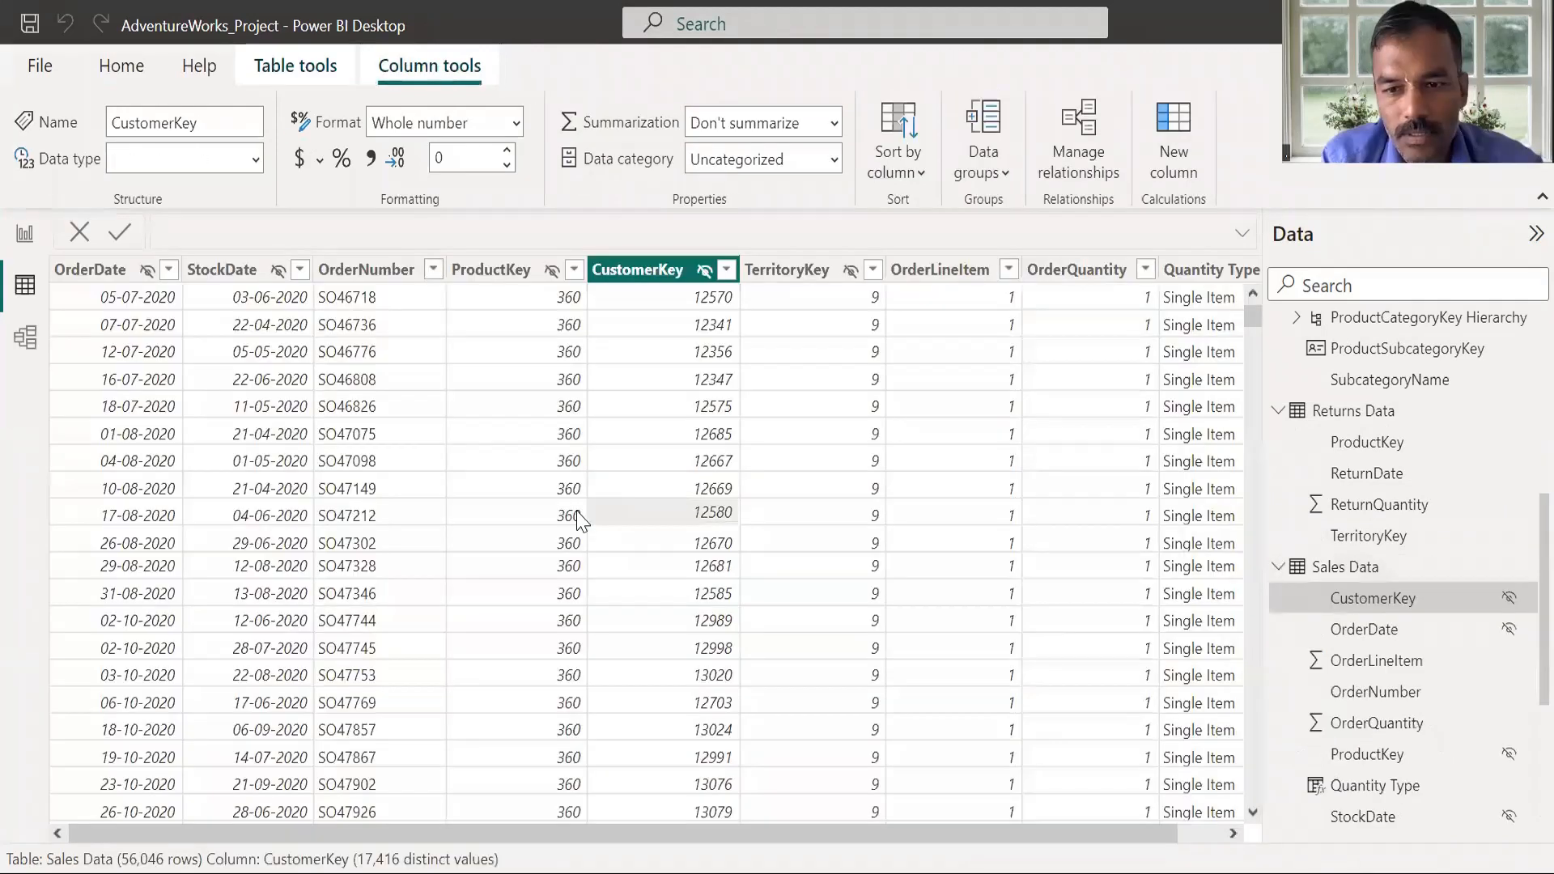
left_click(1368, 754)
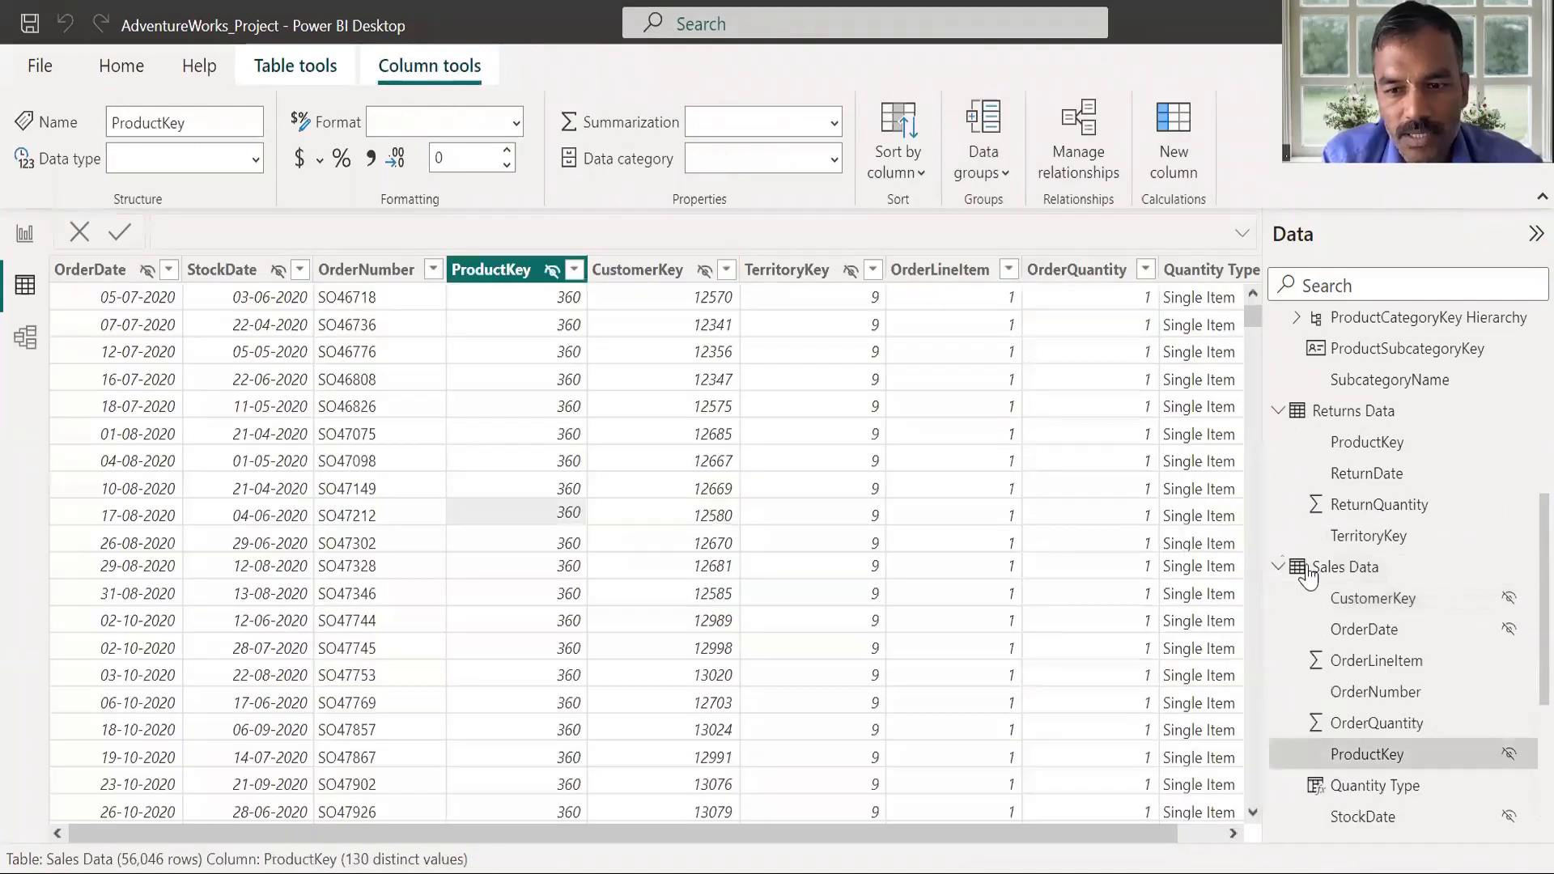
left_click(1346, 566)
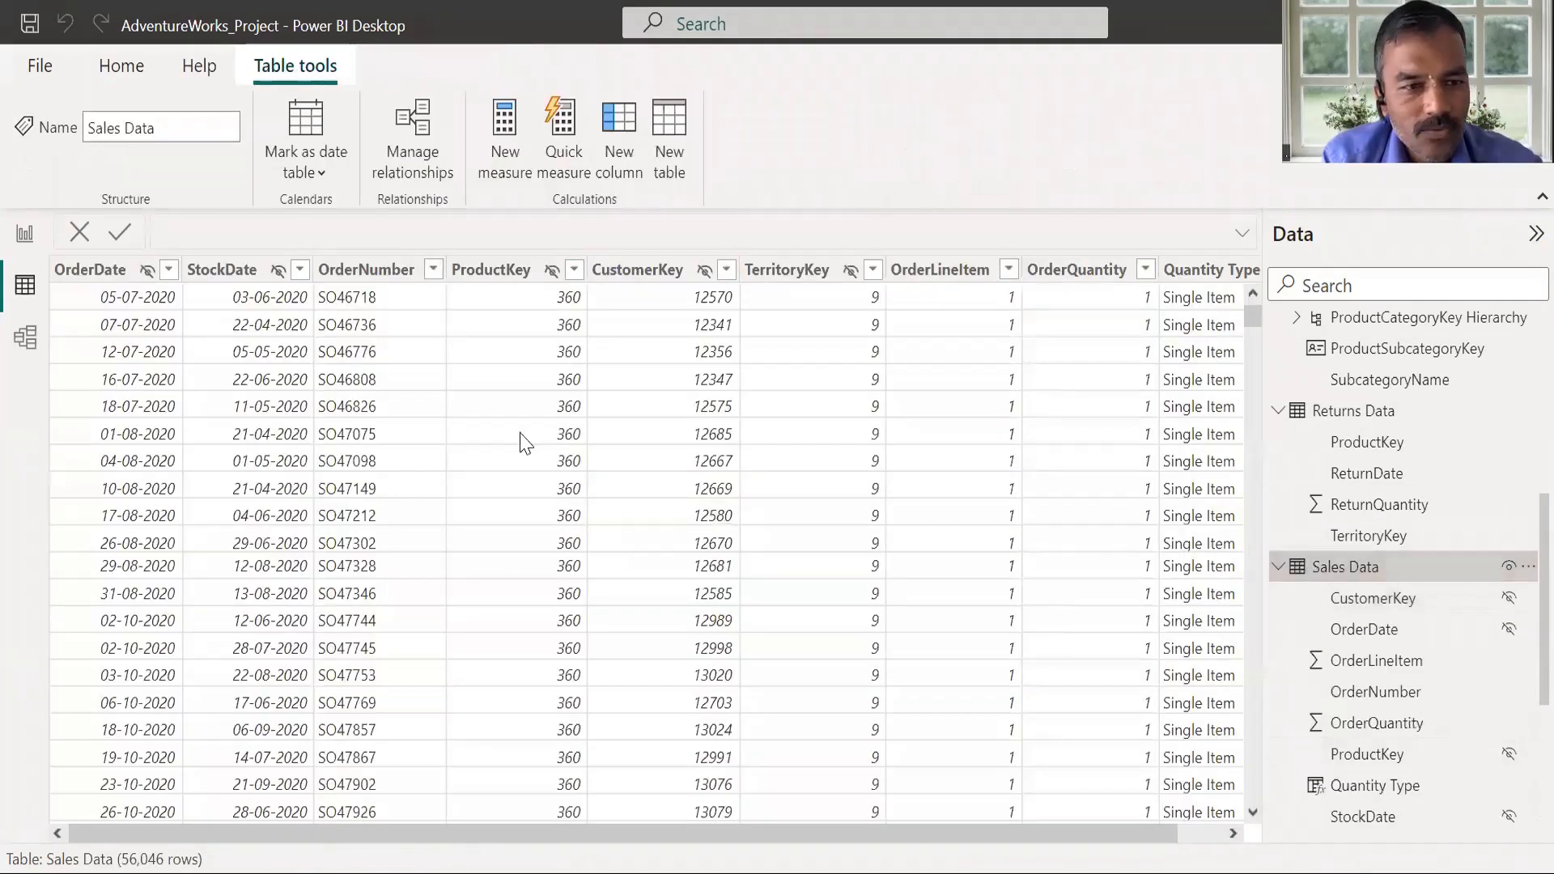
left_click(368, 270)
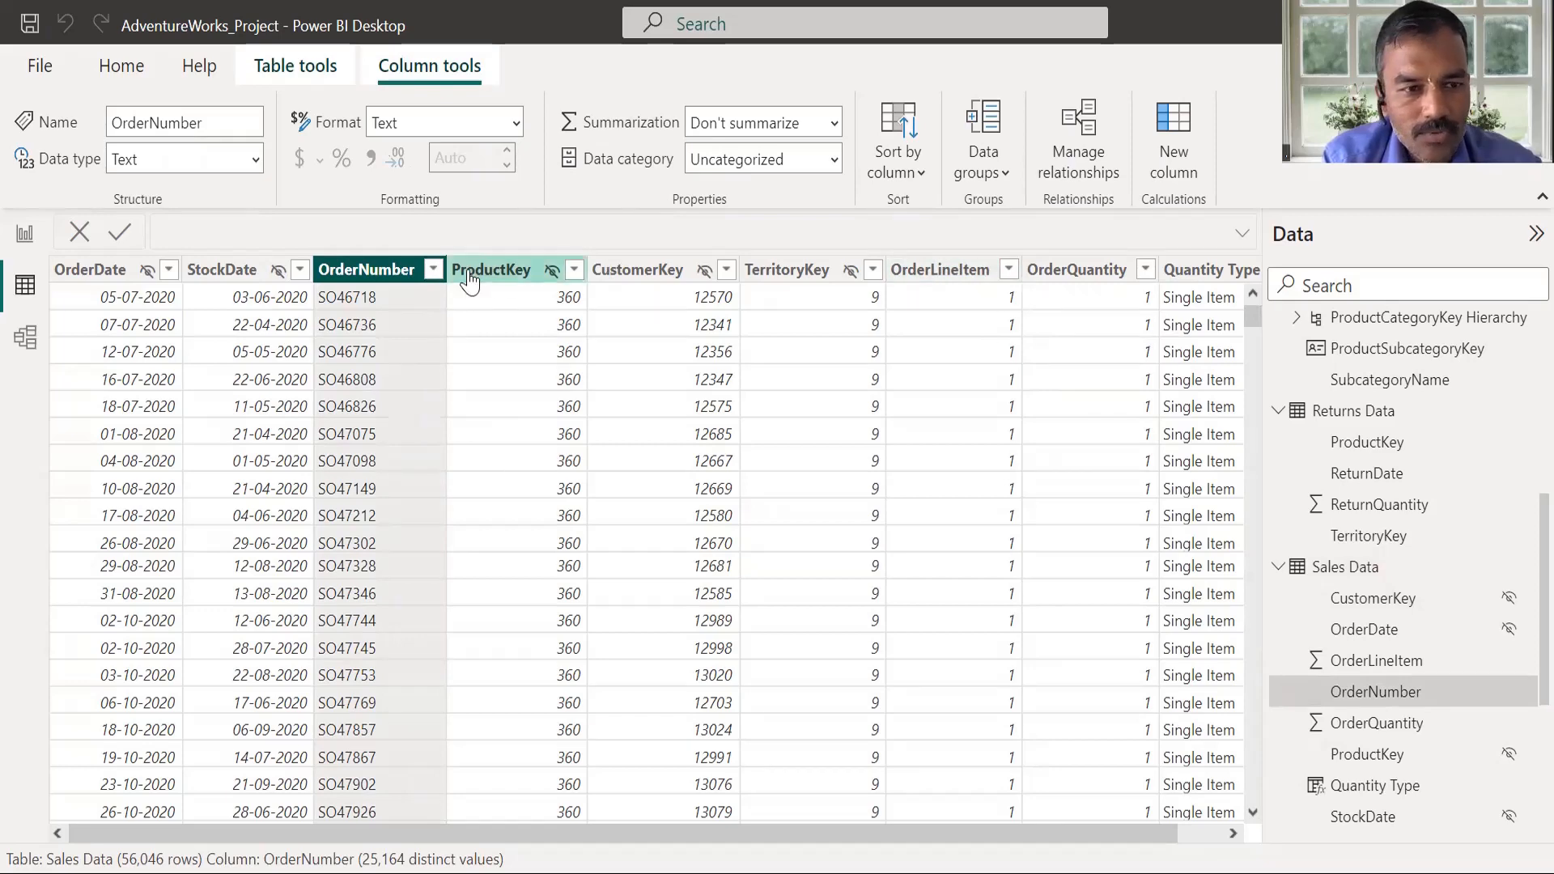
left_click_drag(1254, 317, 1263, 192)
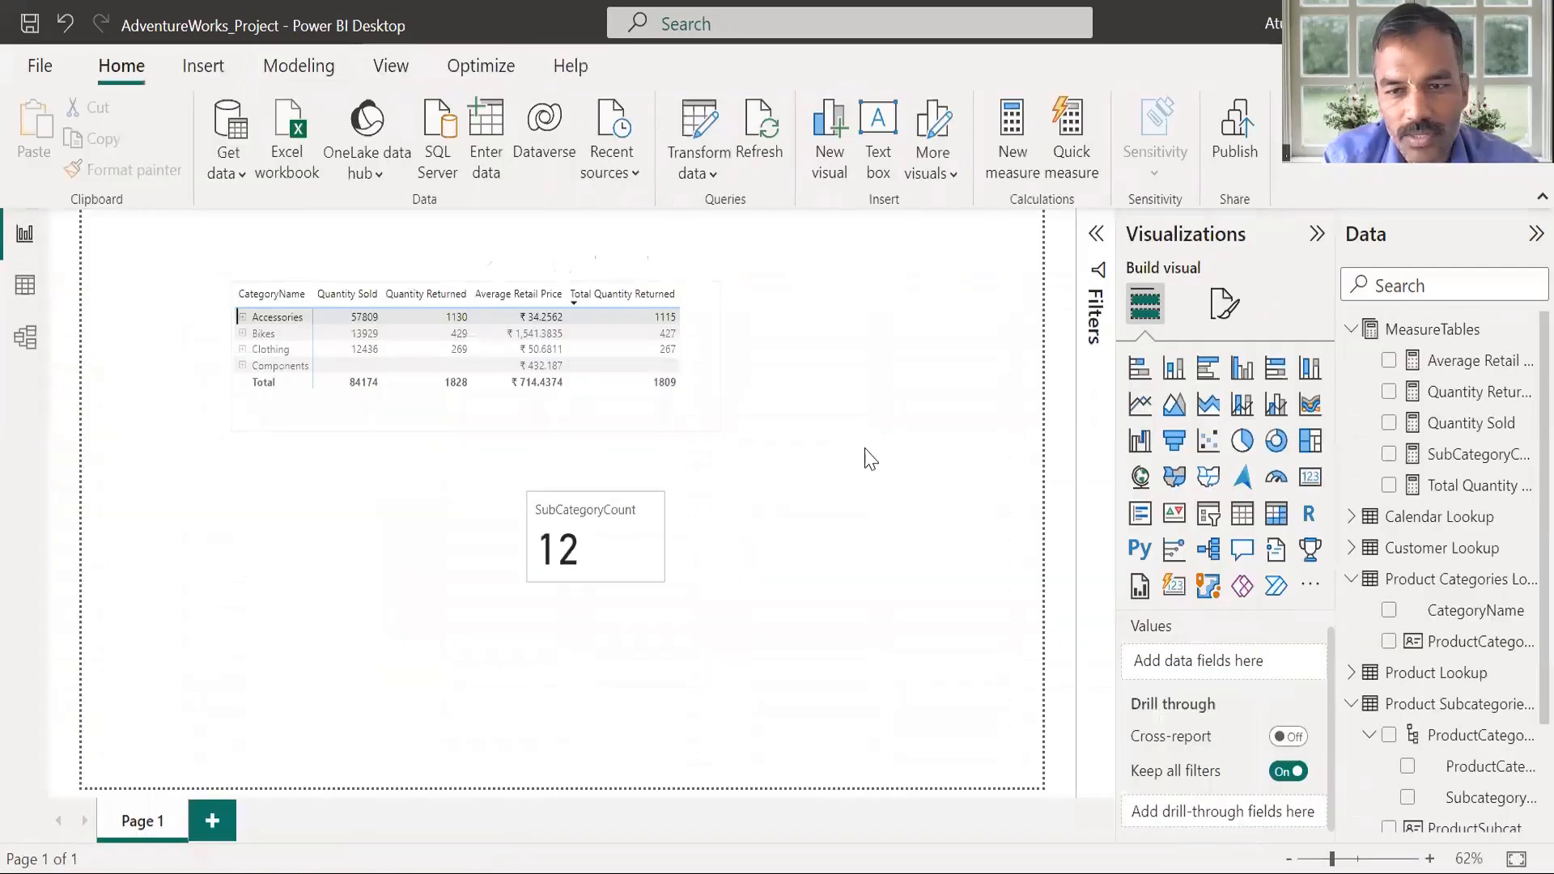
Create a new measure named Total Orders in the MeasureTables table
left_click(1406, 330)
right_click(1386, 333)
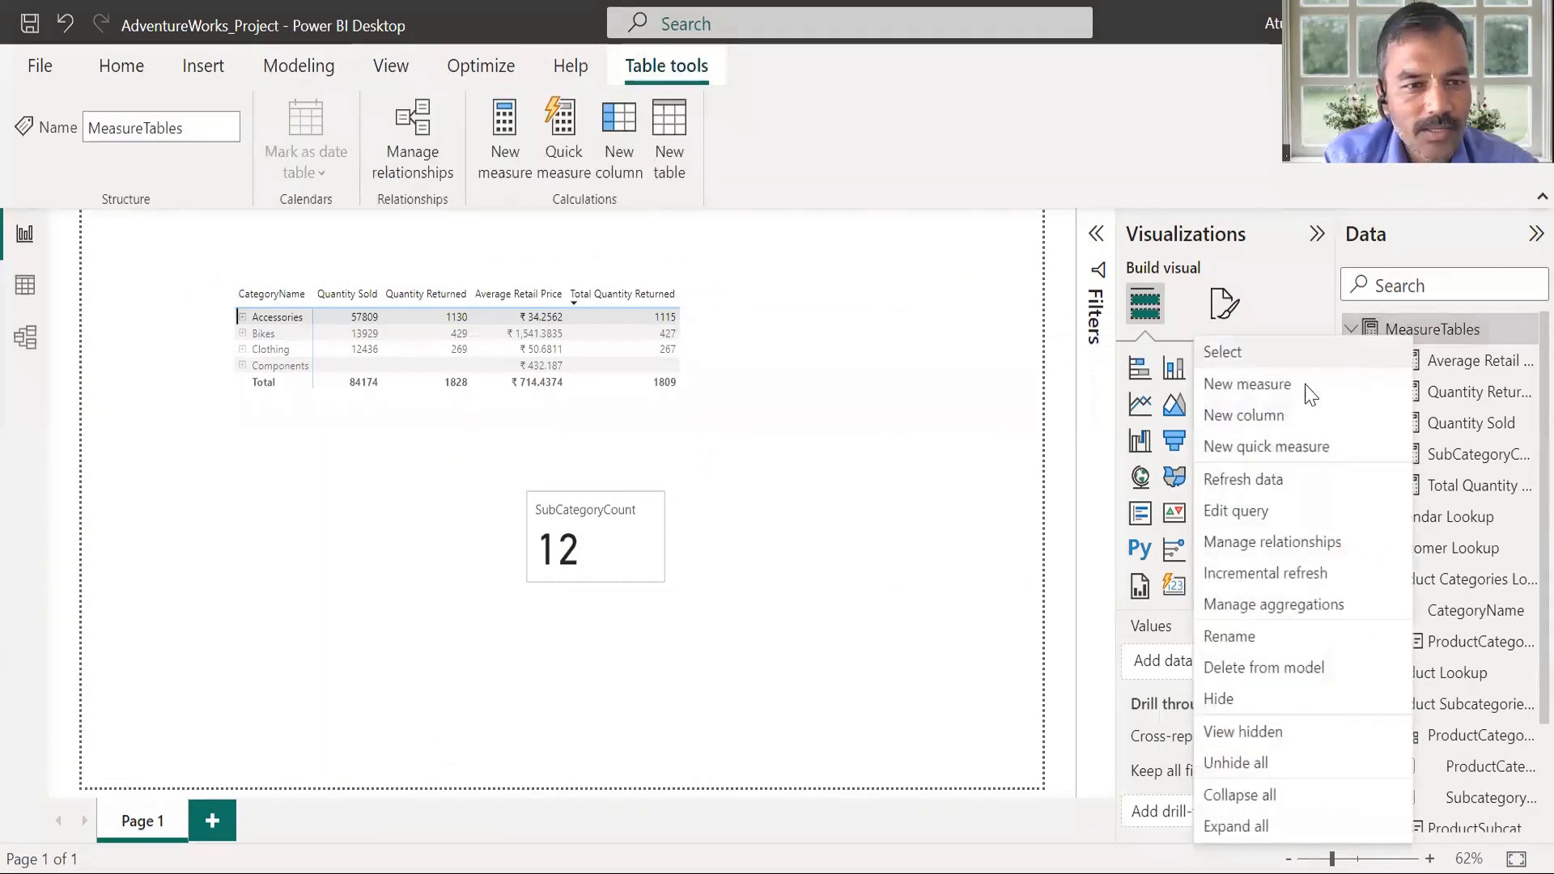
left_click(1308, 385)
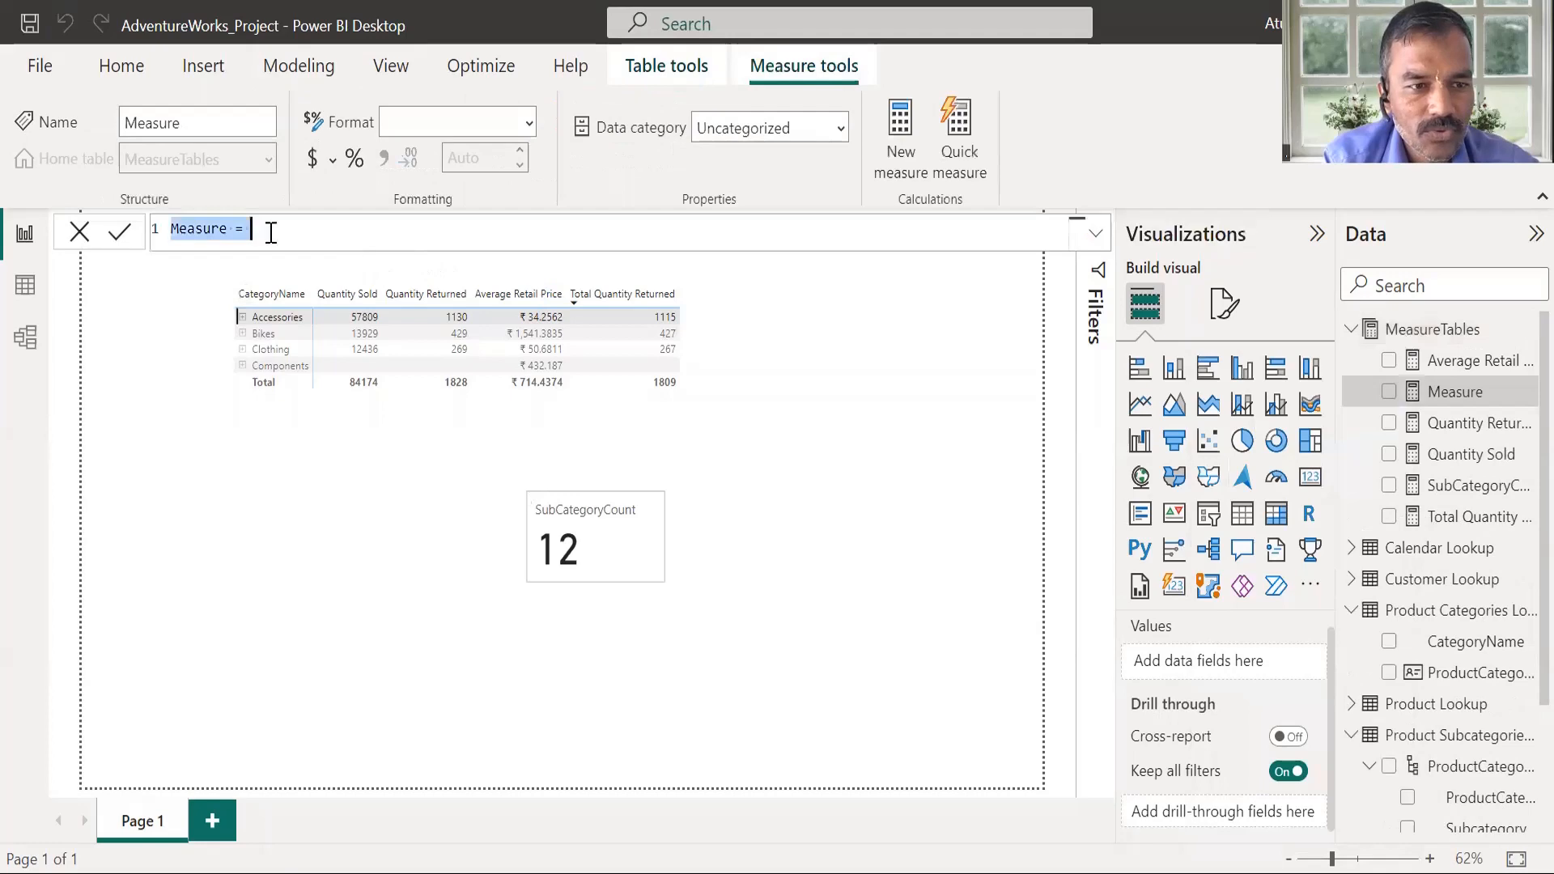
type("Total Order")
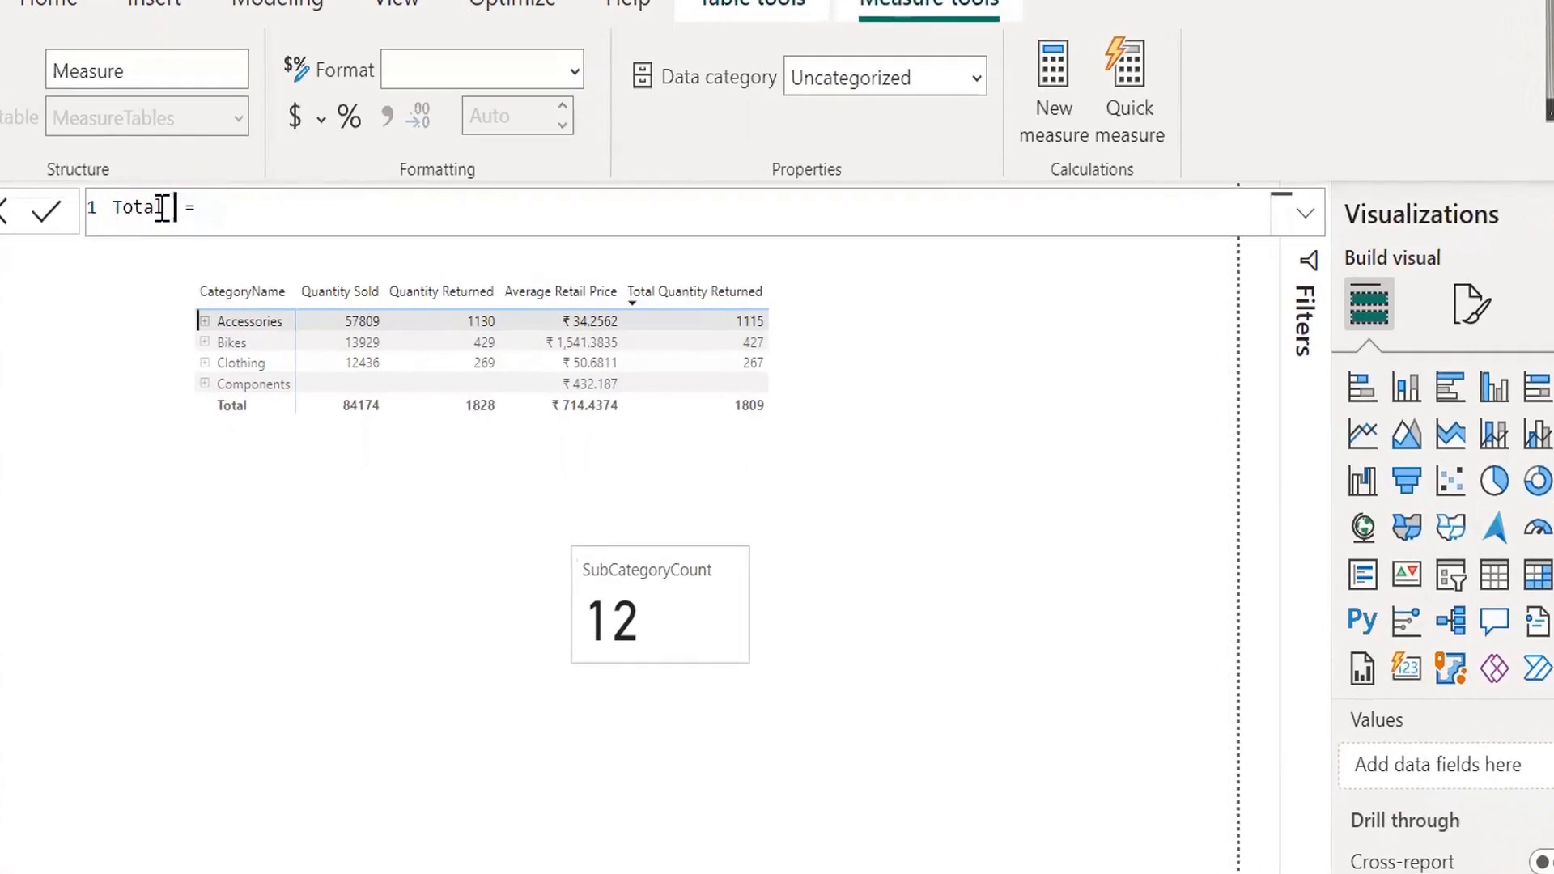
type("s")
Define Total Orders as DISTINCTCOUNT of the OrderNumber column in 'Sales Data' and commit the formula
key("Right")
key("Right")
key("Right")
type("DI")
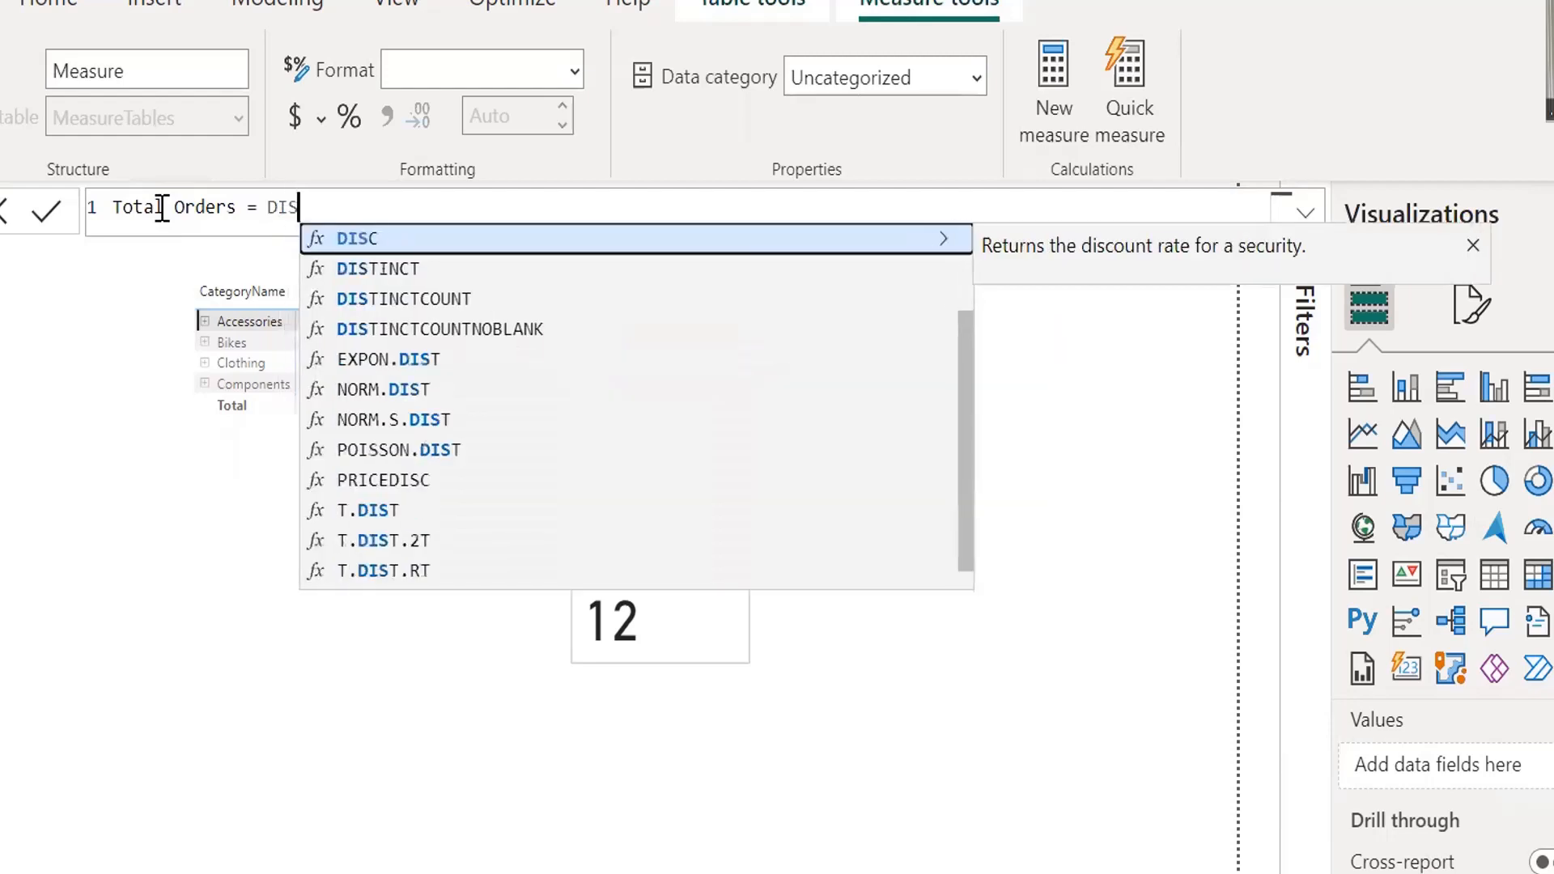
key("Down")
key("Down")
key("Tab")
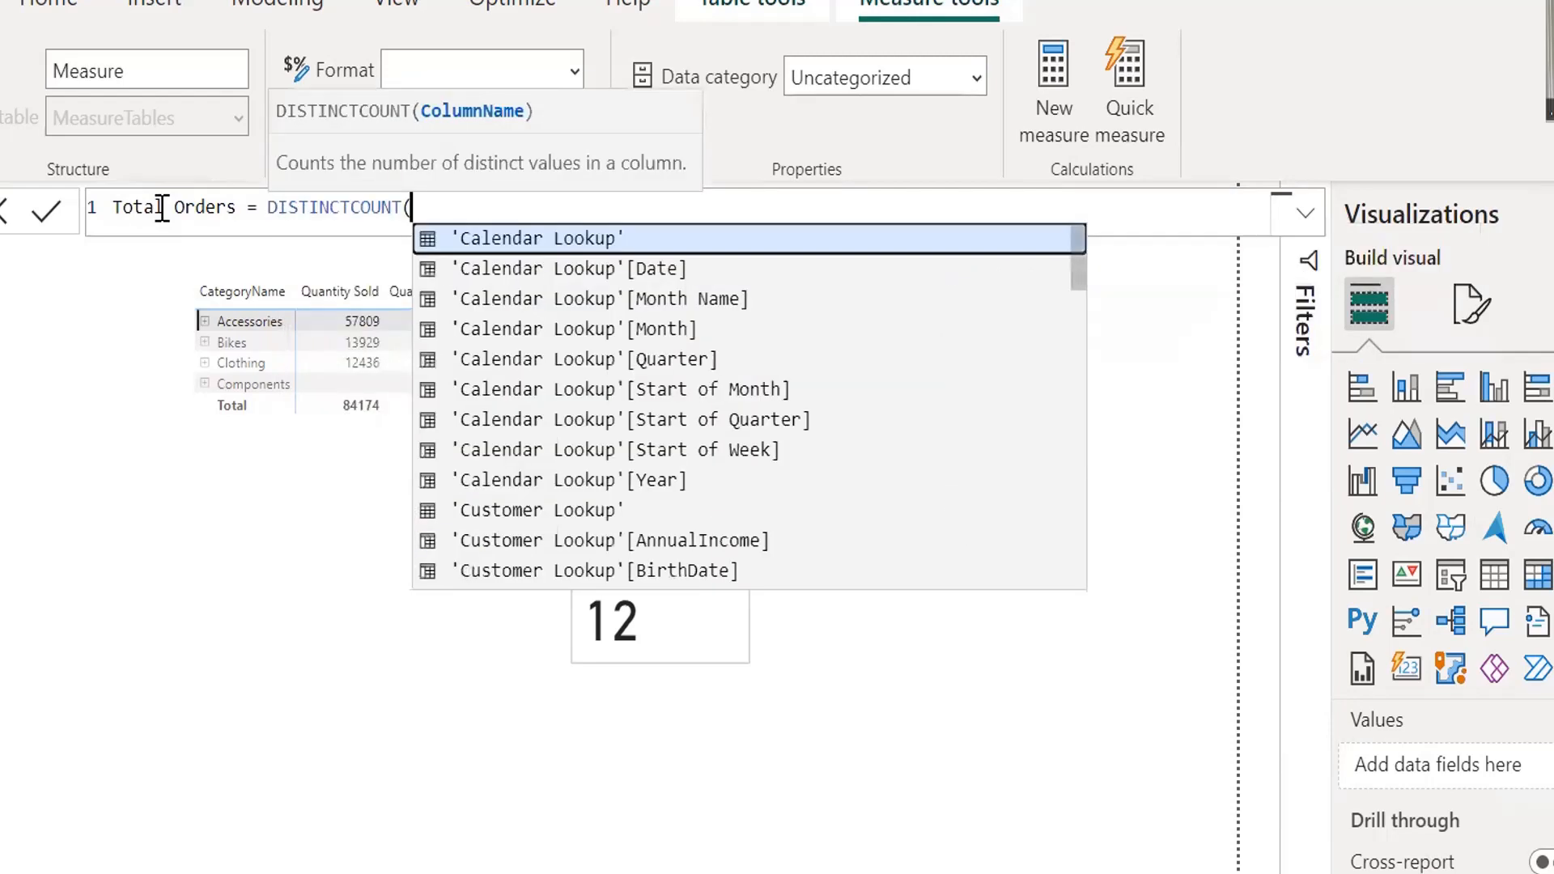
type("Ord")
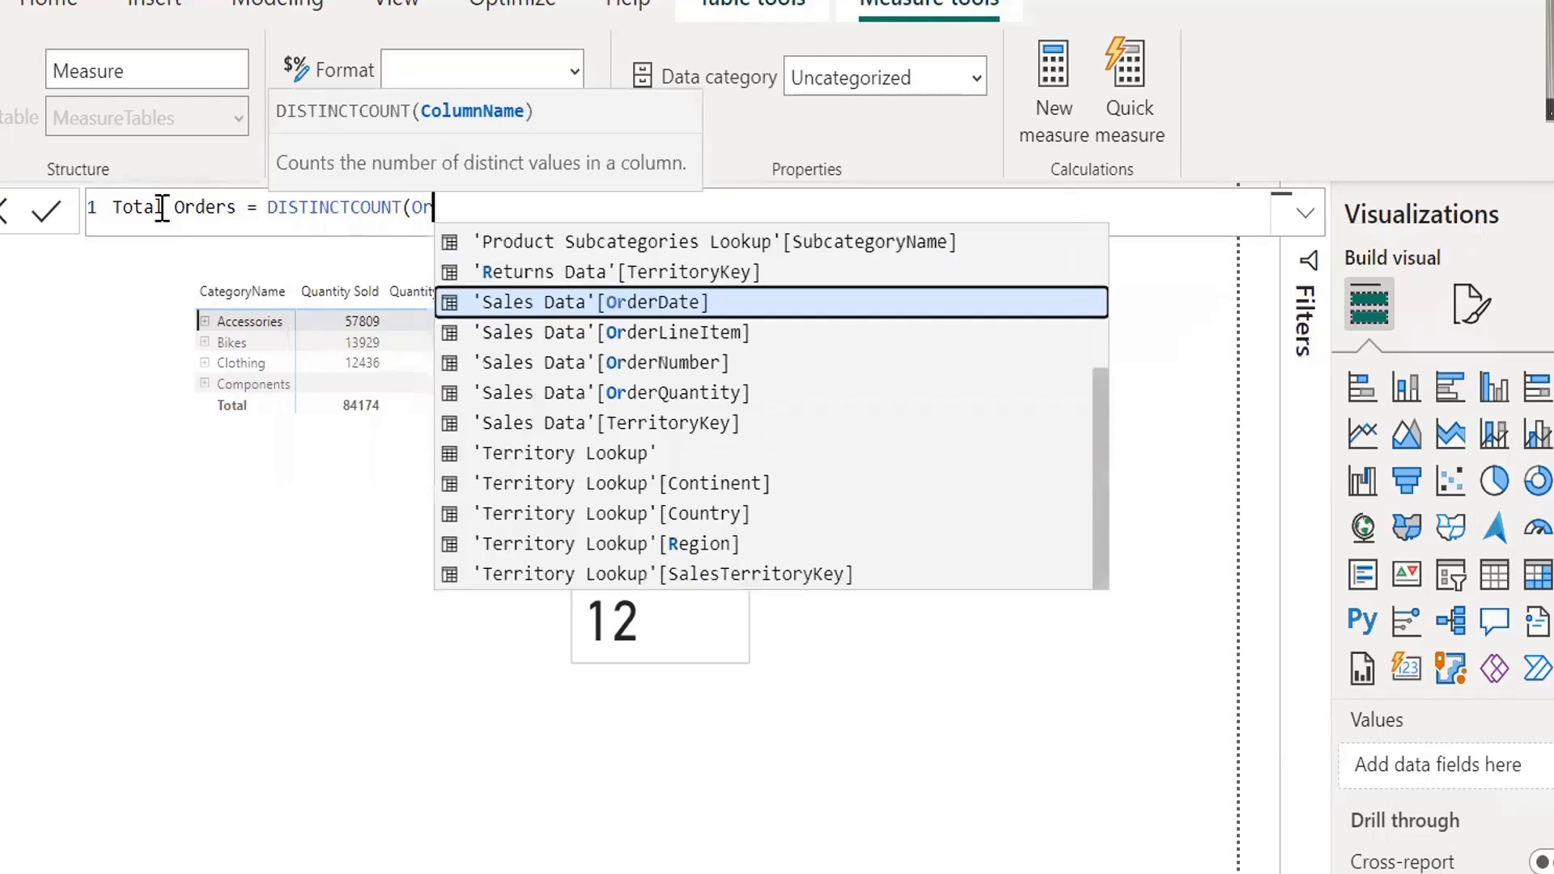
key("Down")
key("Down")
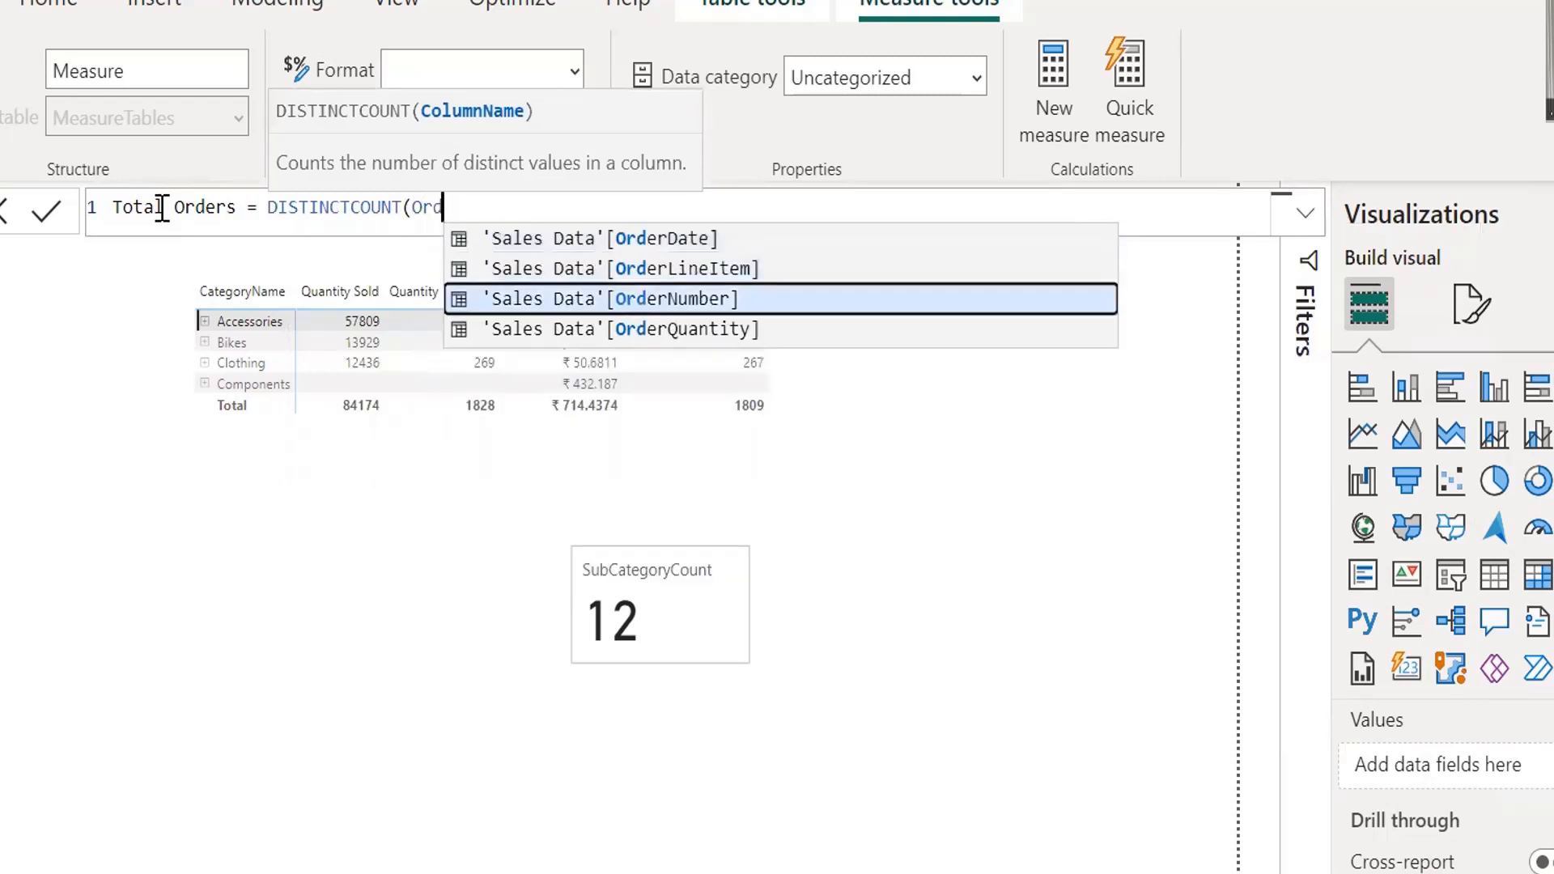
key("Tab")
type(")")
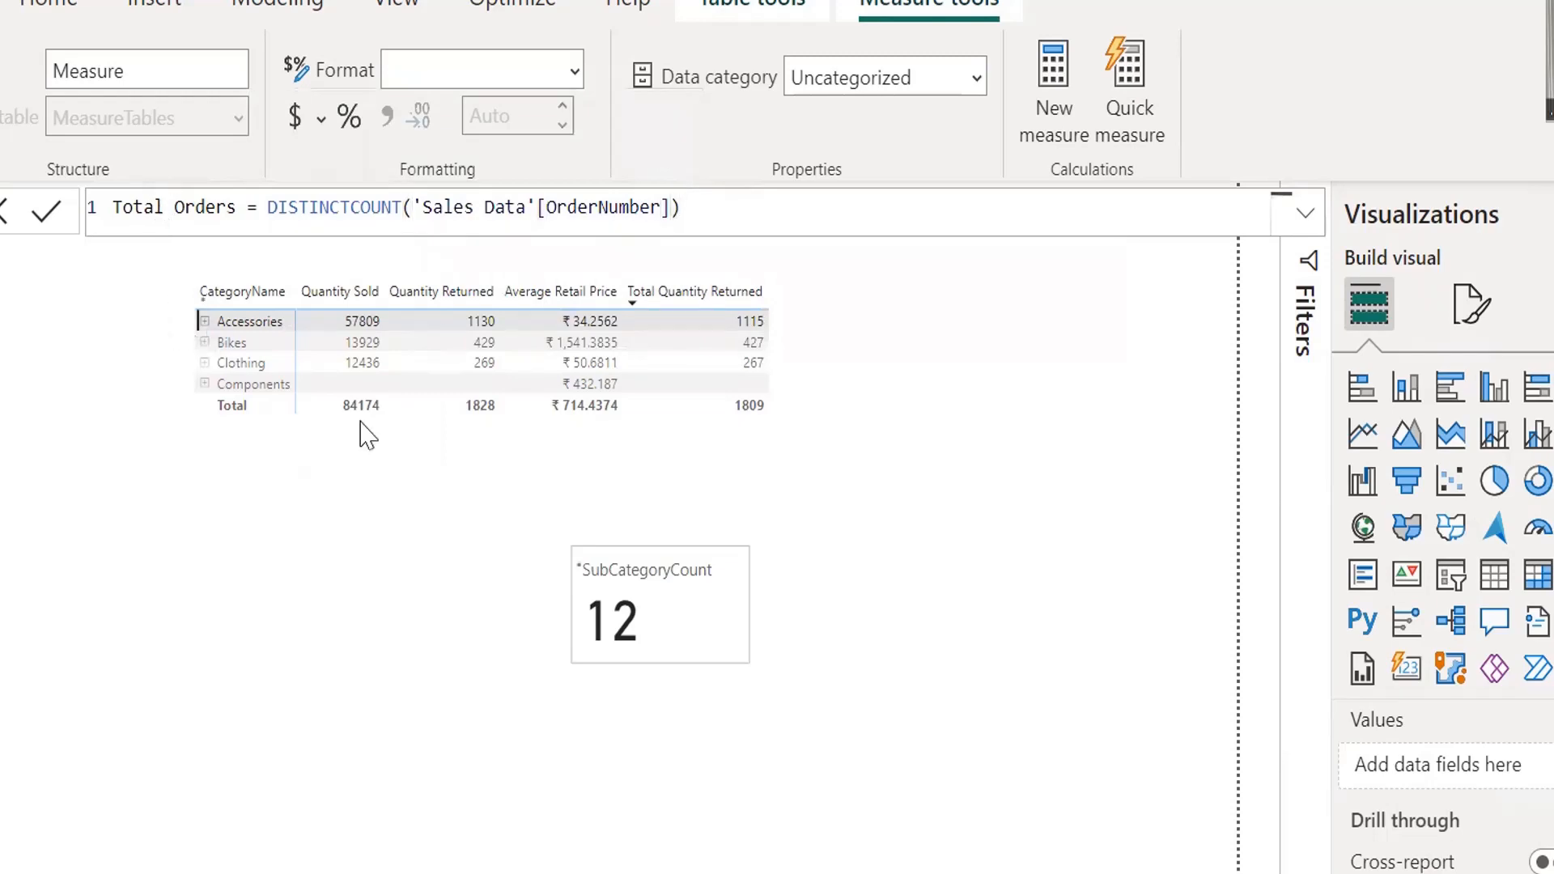
left_click(664, 444)
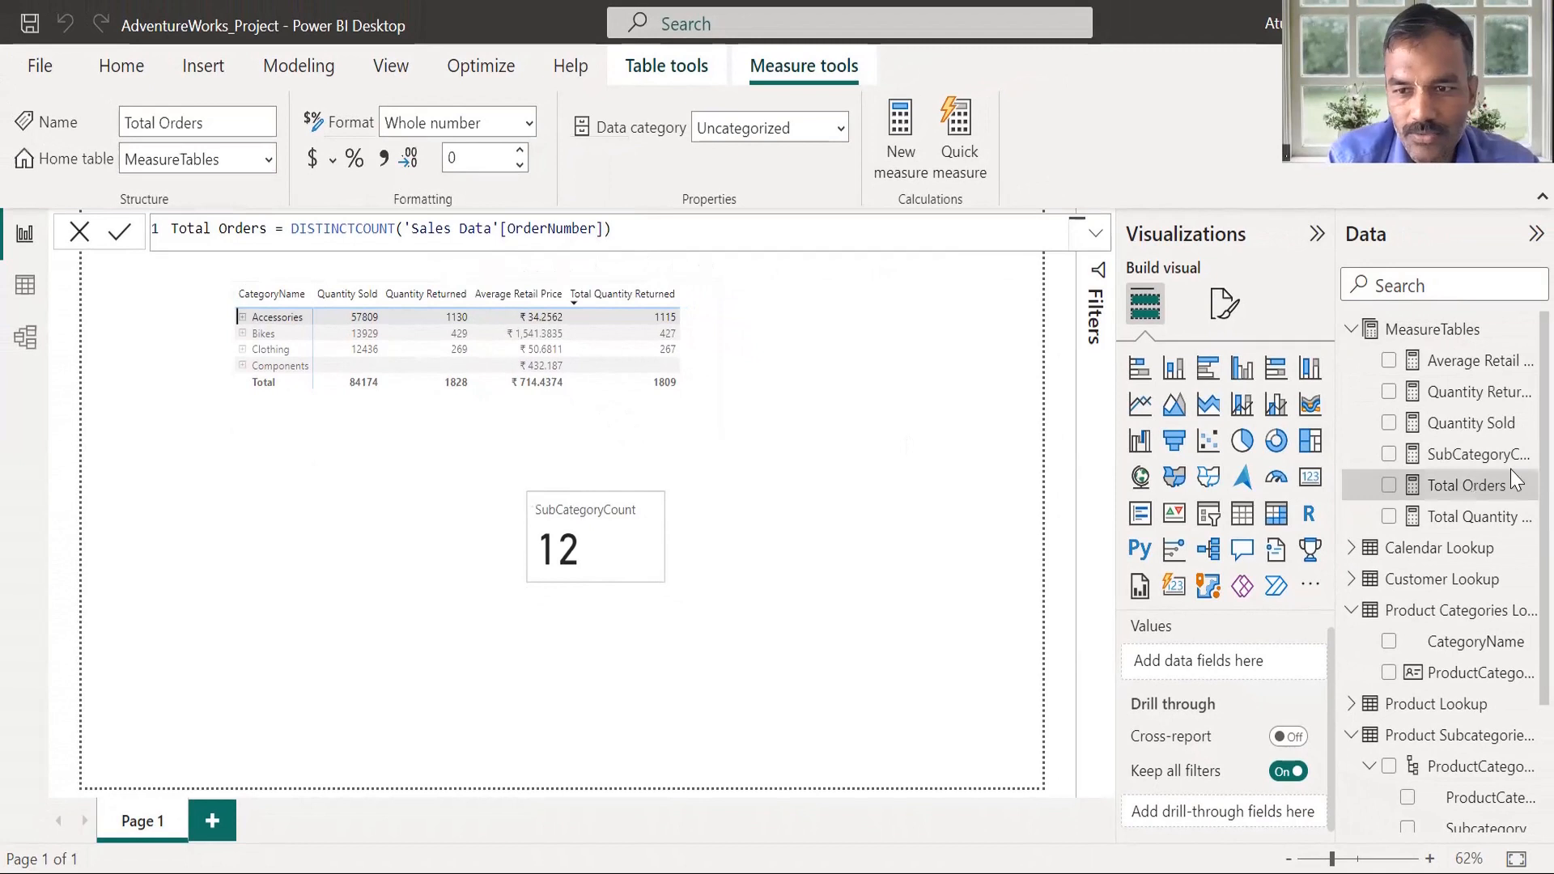
Add Total Orders as a value in the category matrix and enlarge the matrix to fit the extra column
left_click(1390, 486)
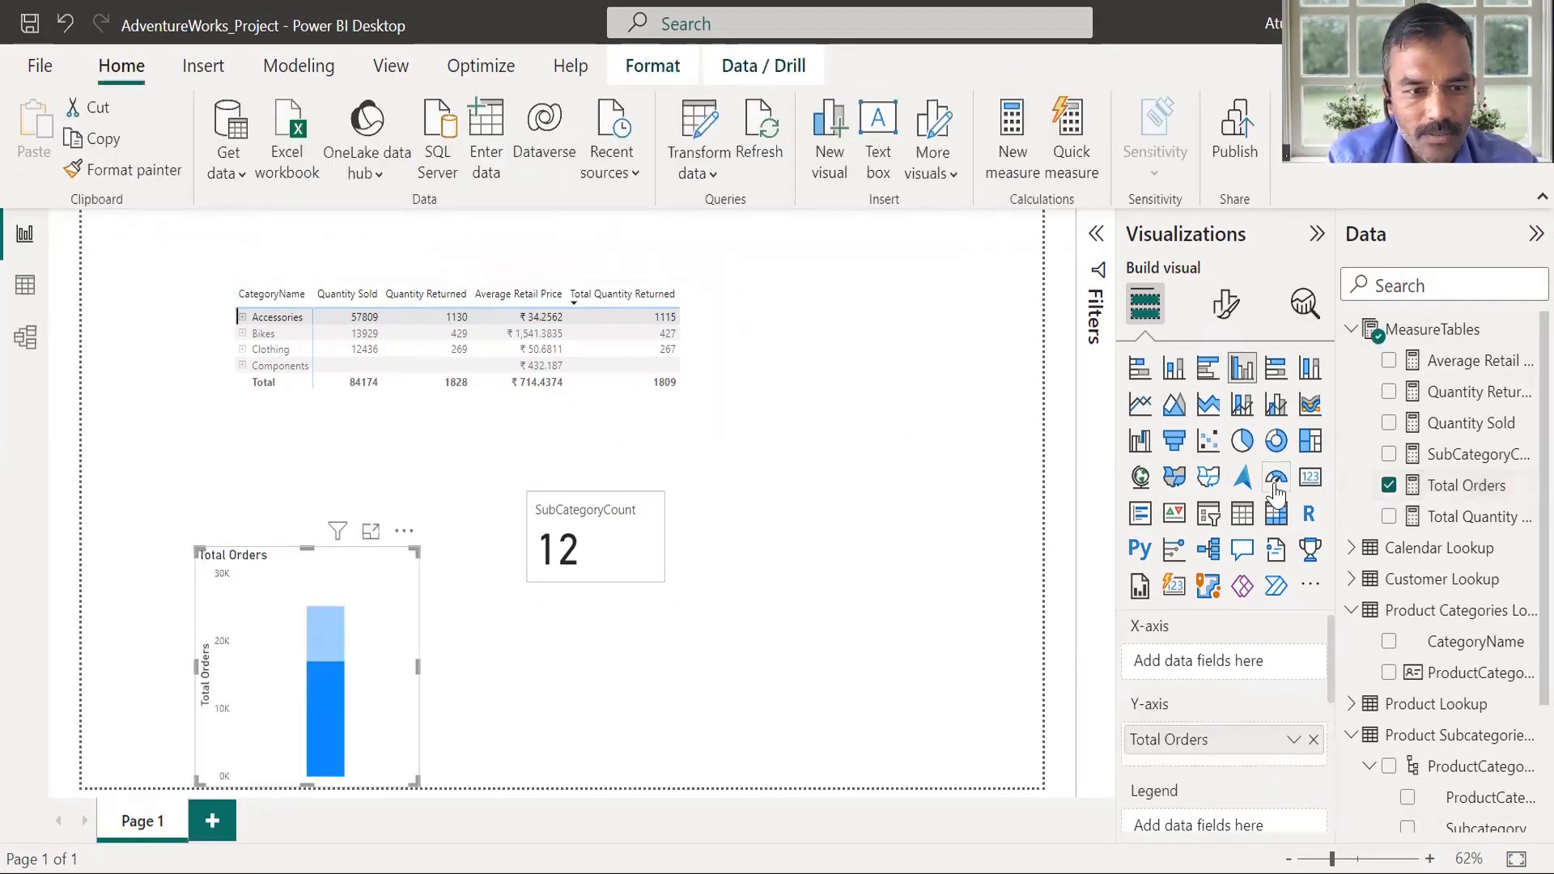
key("ctrl+z")
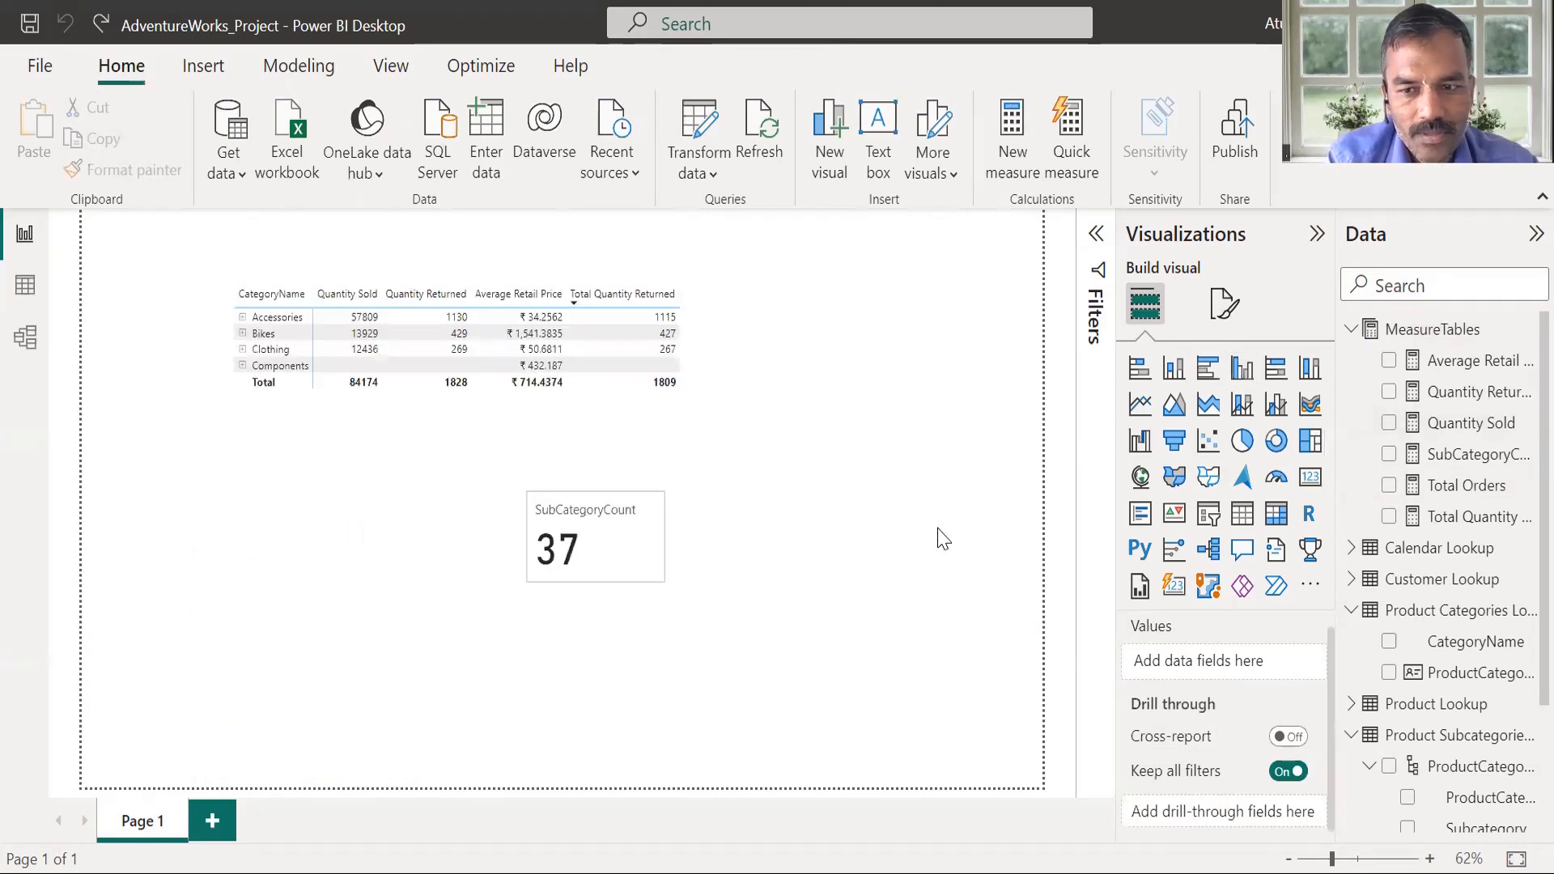
left_click(715, 424)
left_click(1389, 485)
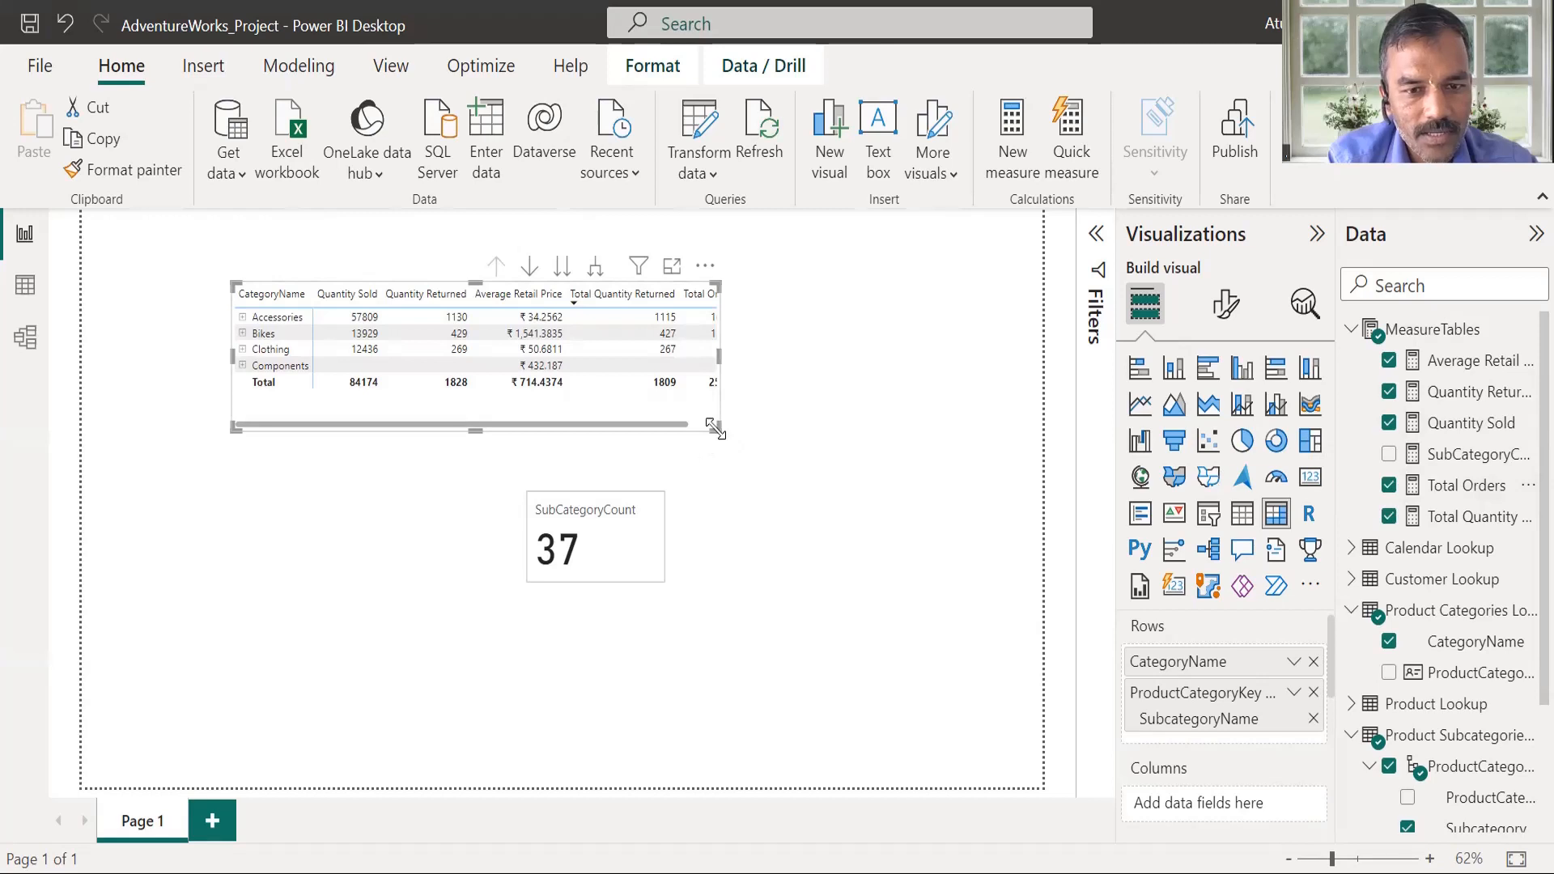
left_click_drag(720, 429, 922, 468)
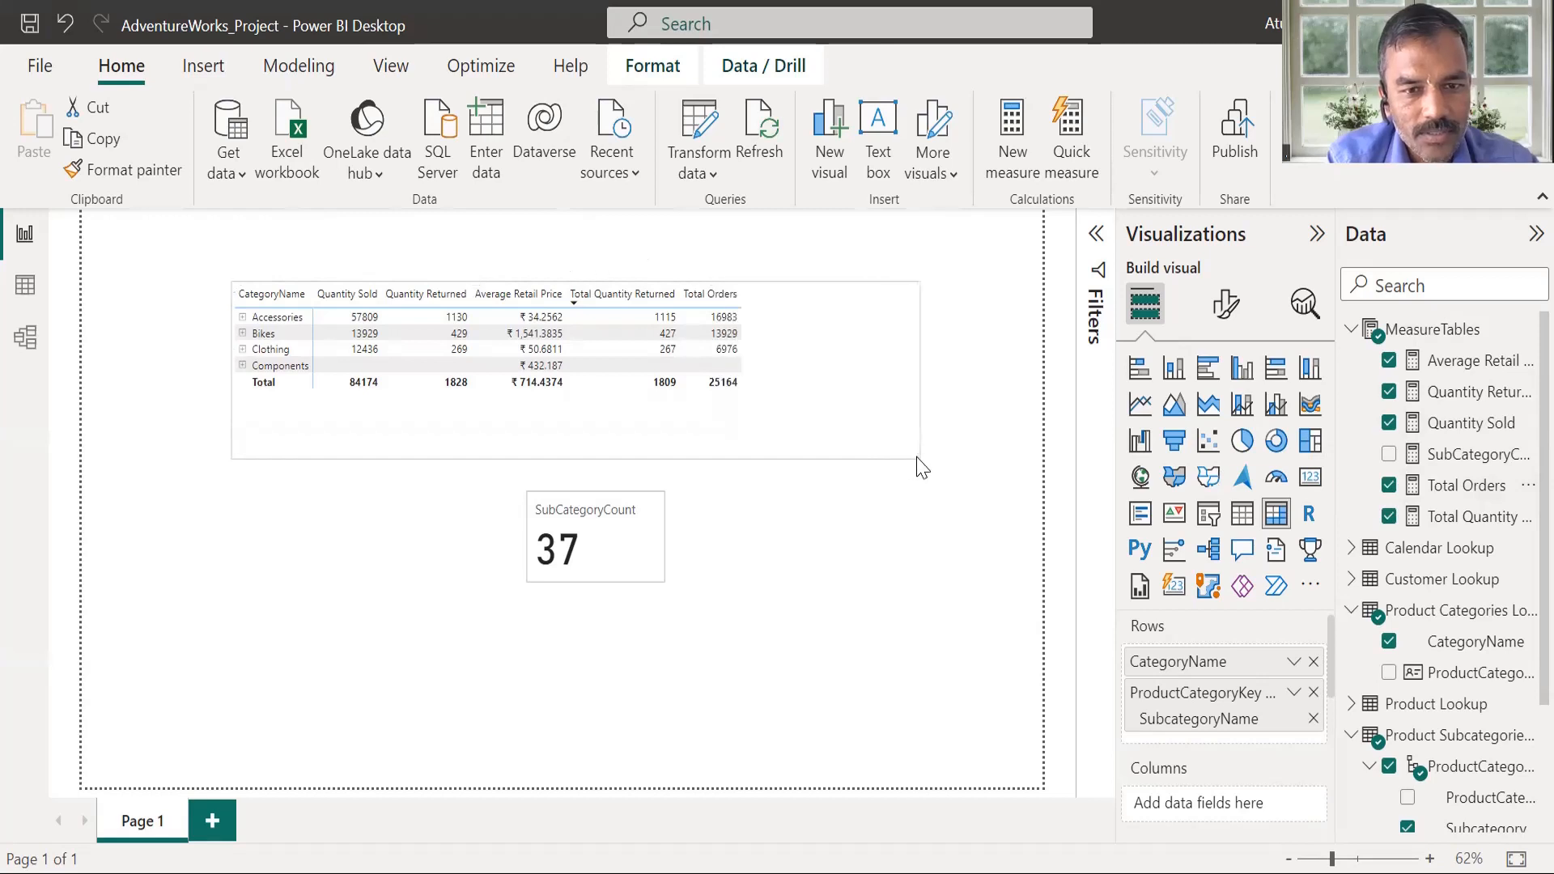
Examine the Total Orders values for Accessories, Bikes and the grand total in the matrix
left_click(716, 317)
left_click(718, 334)
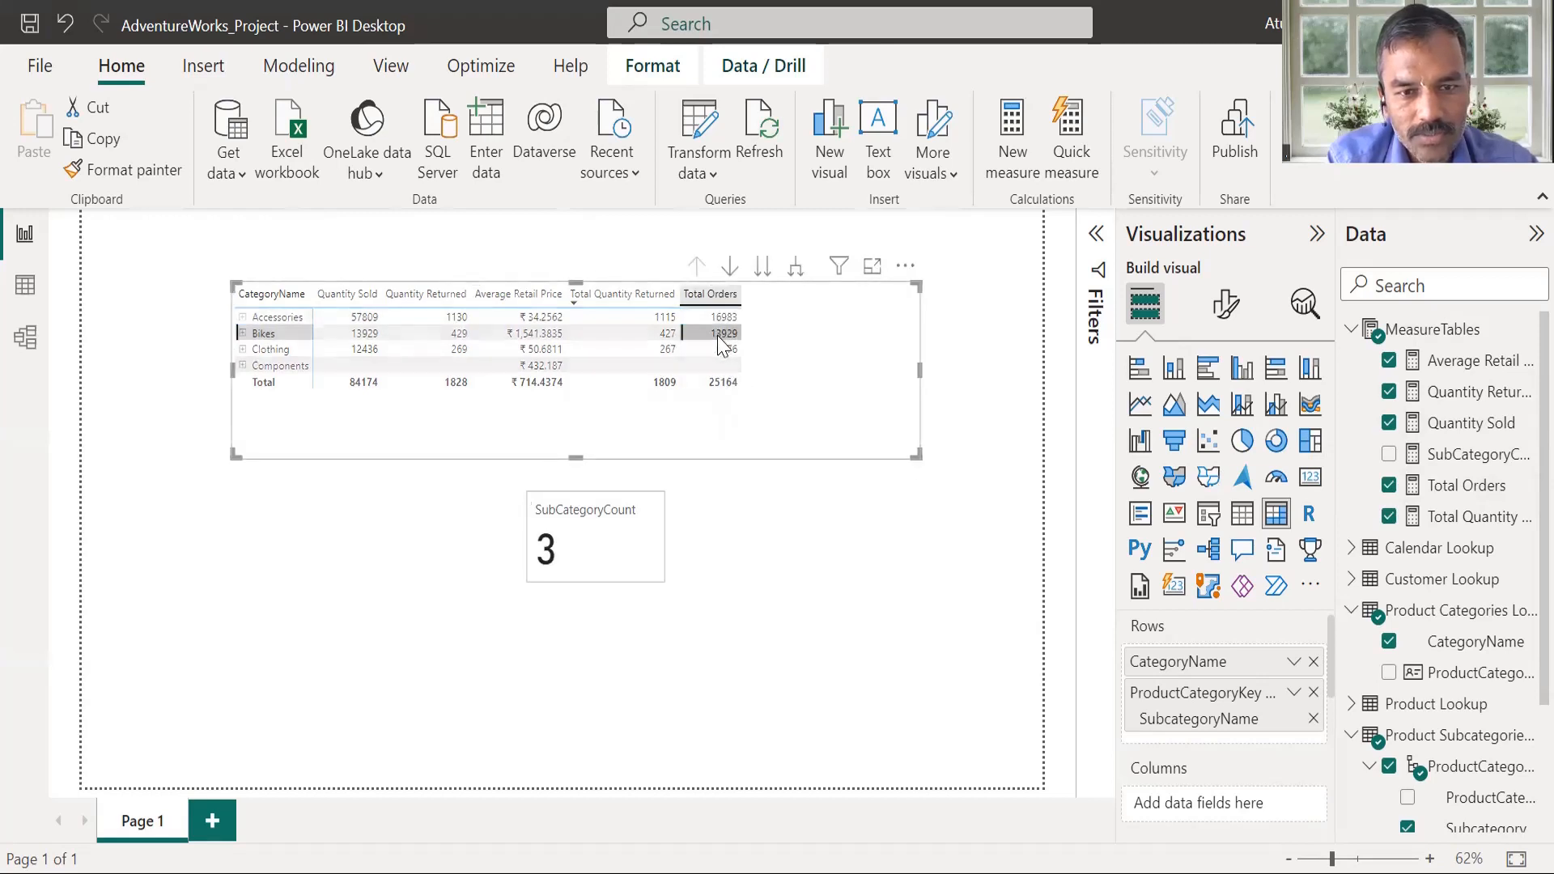
left_click(730, 385)
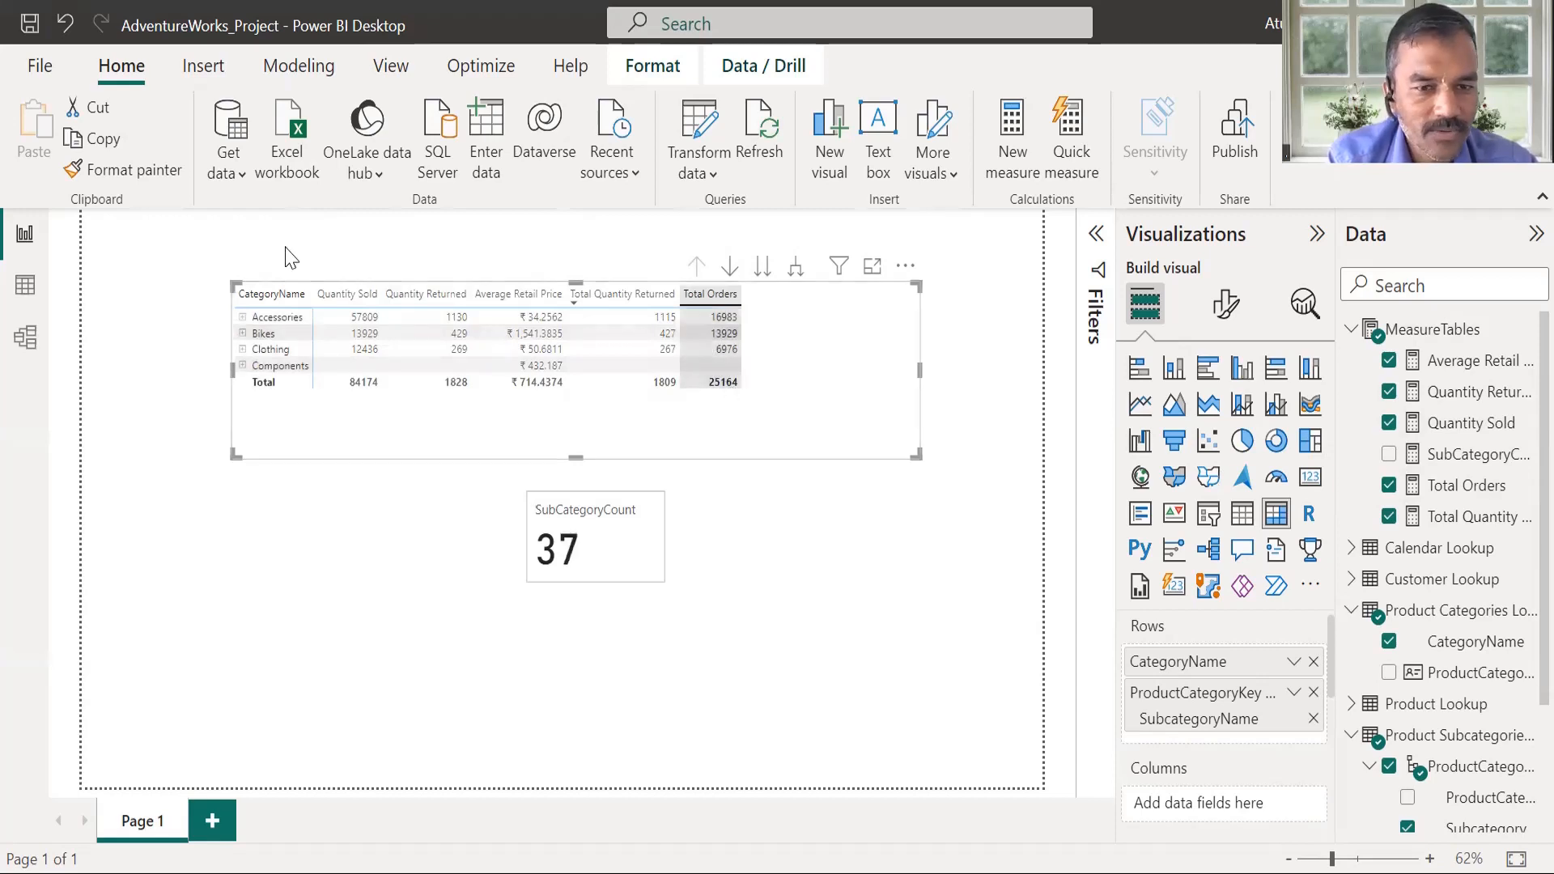
Check the distinct value count of the Sales Data OrderNumber column in the table view, then return to the report
left_click(31, 299)
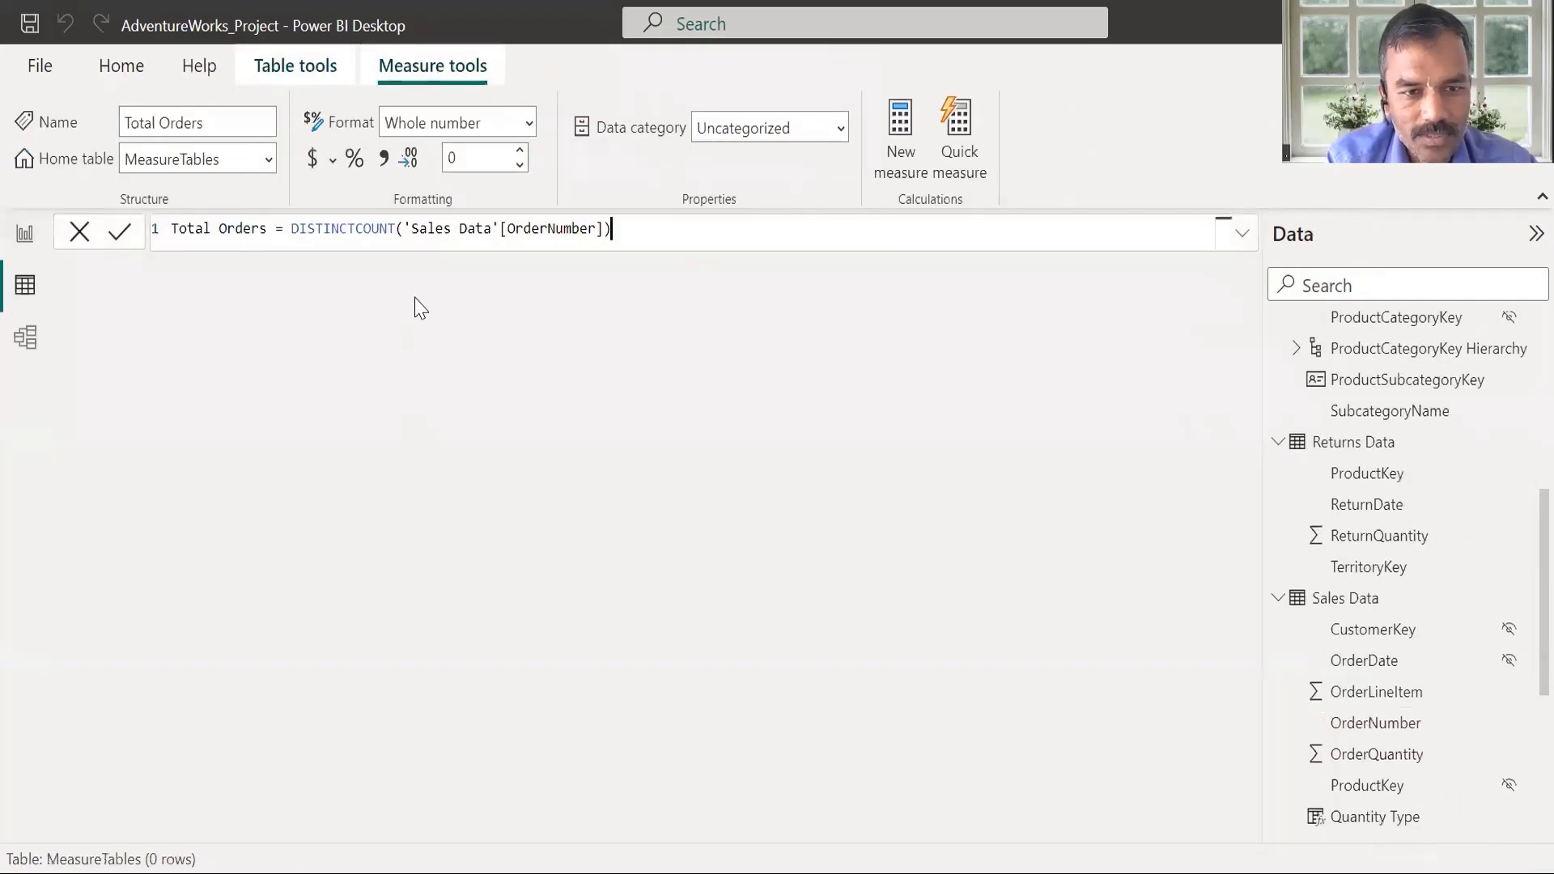
left_click(1332, 597)
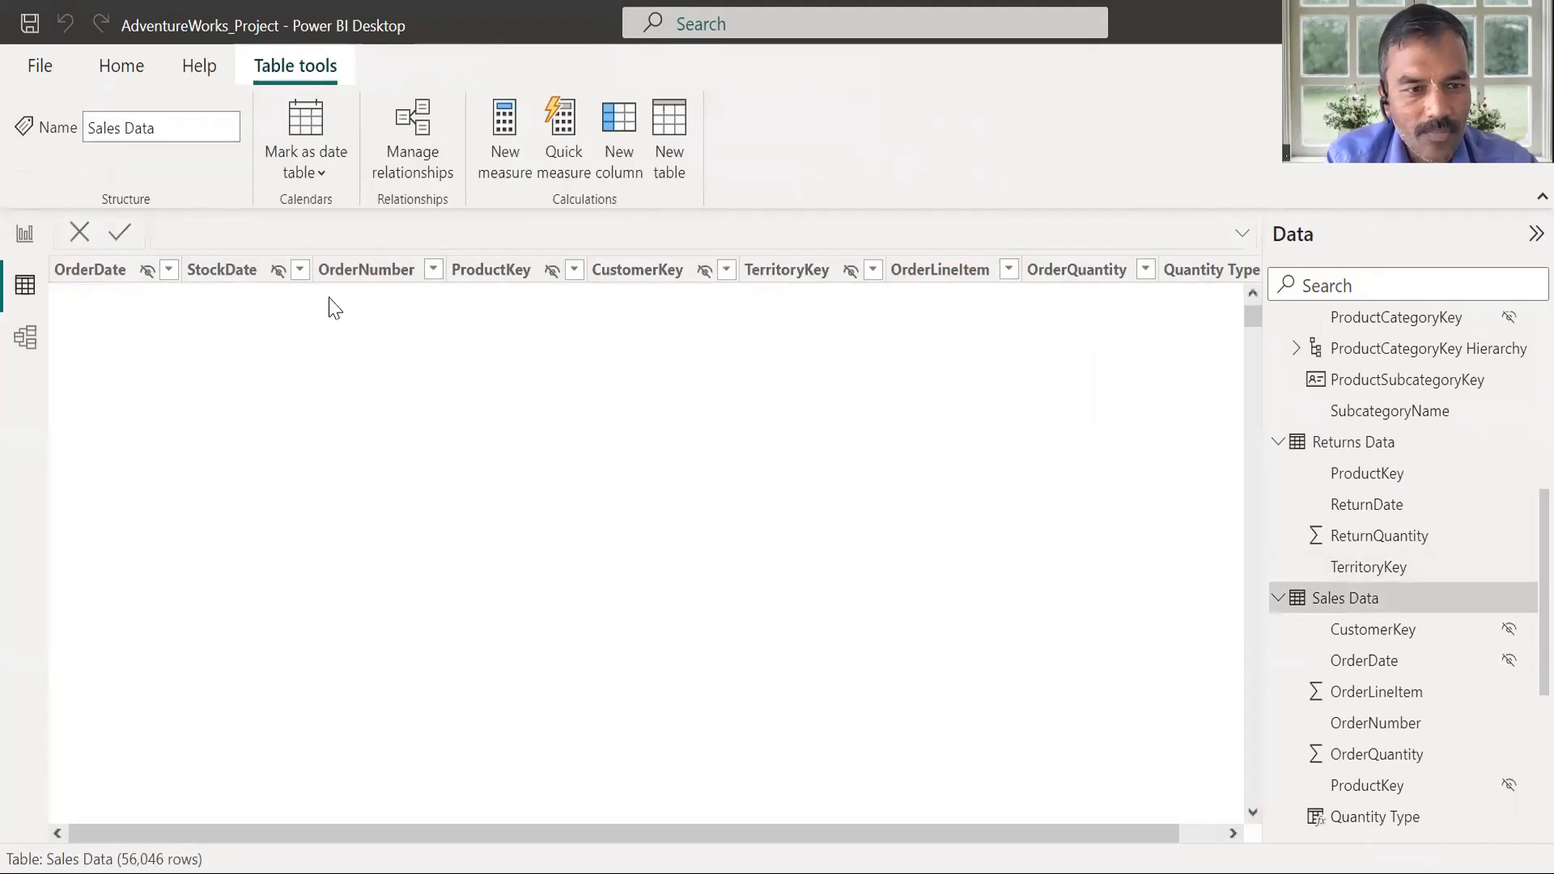
left_click(356, 269)
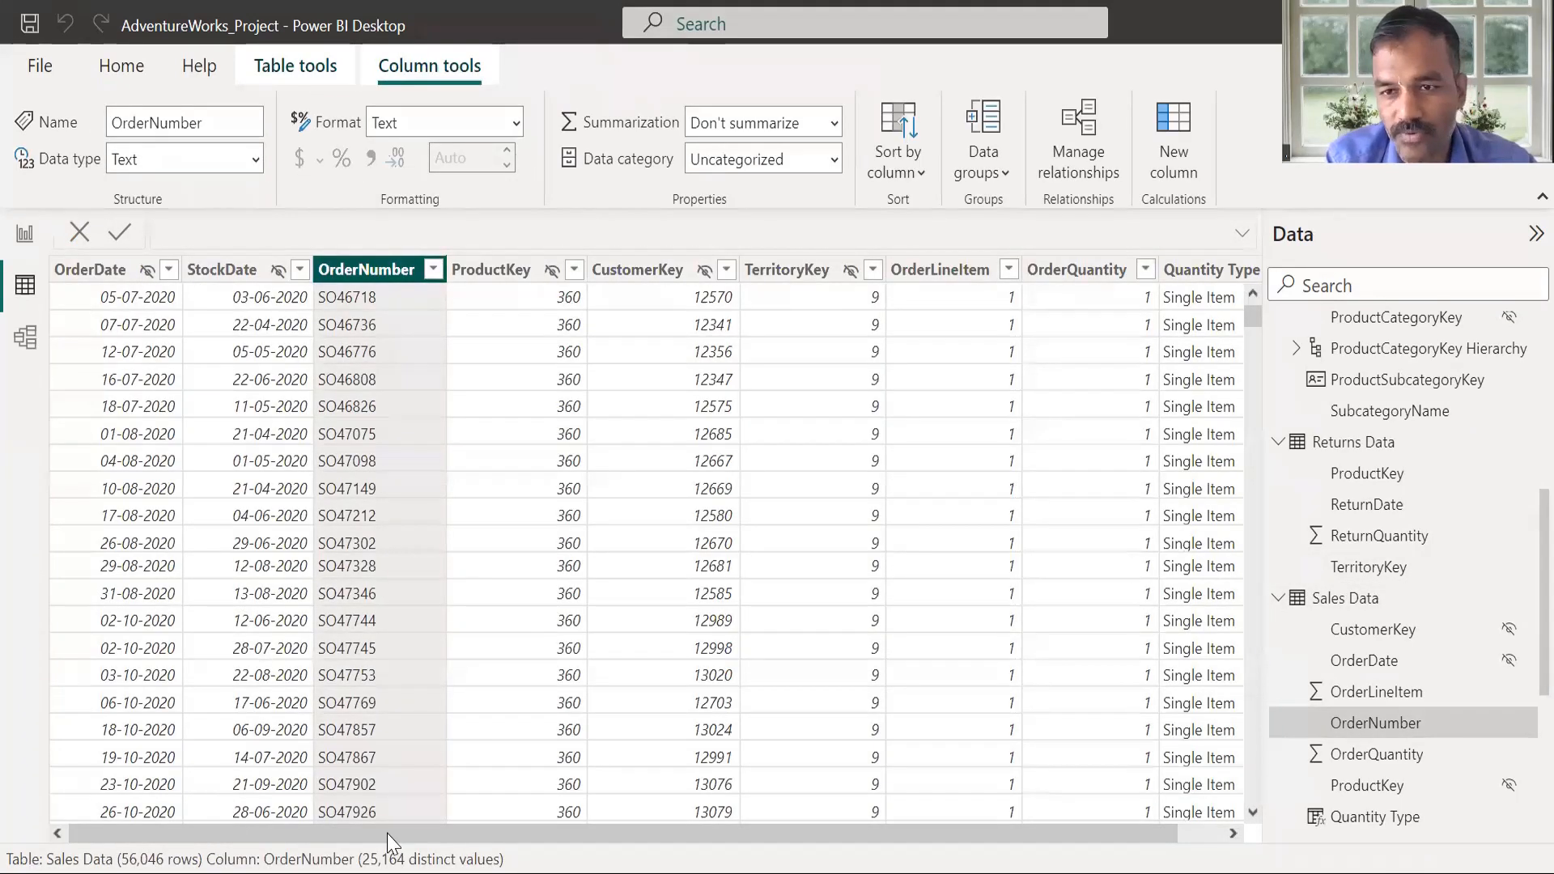
left_click(25, 234)
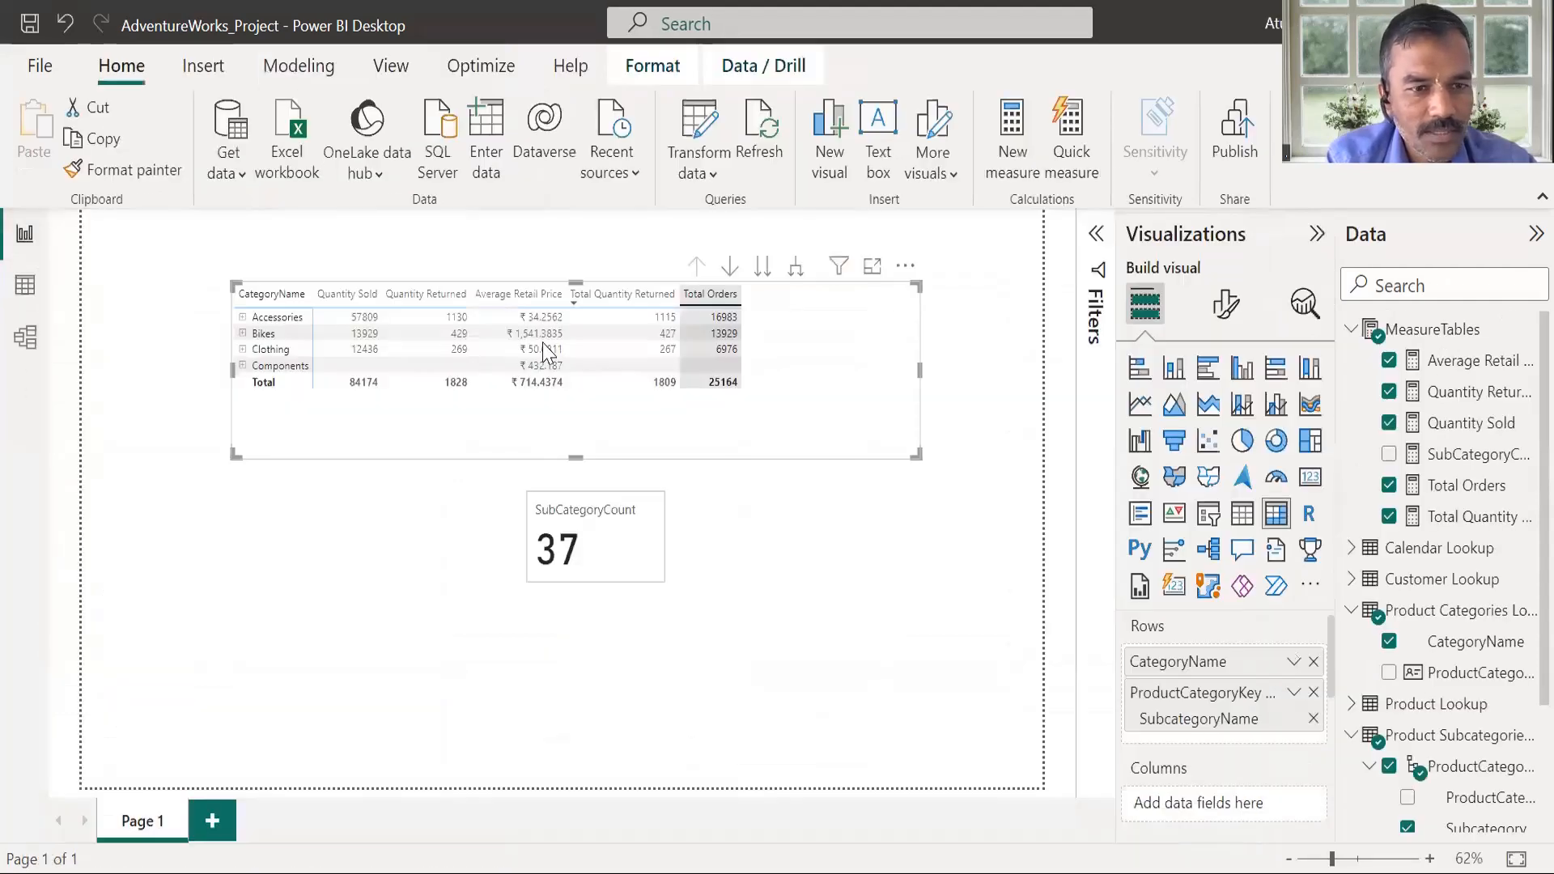
Expand the Accessories row of the matrix to compare Total Orders per subcategory and select the Helmets row
left_click(241, 318)
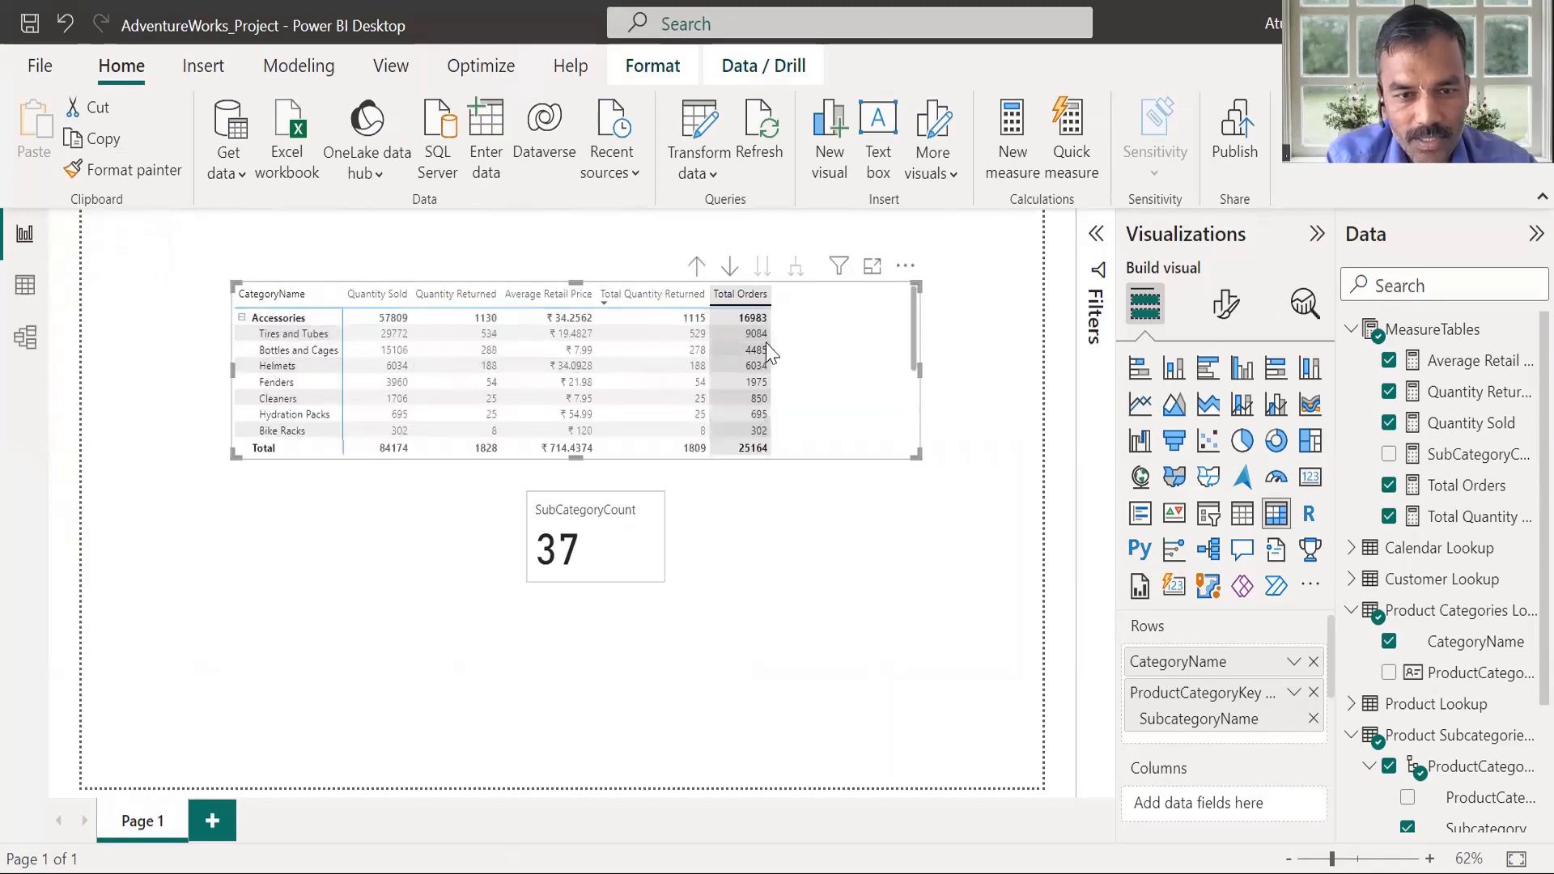
left_click(242, 318)
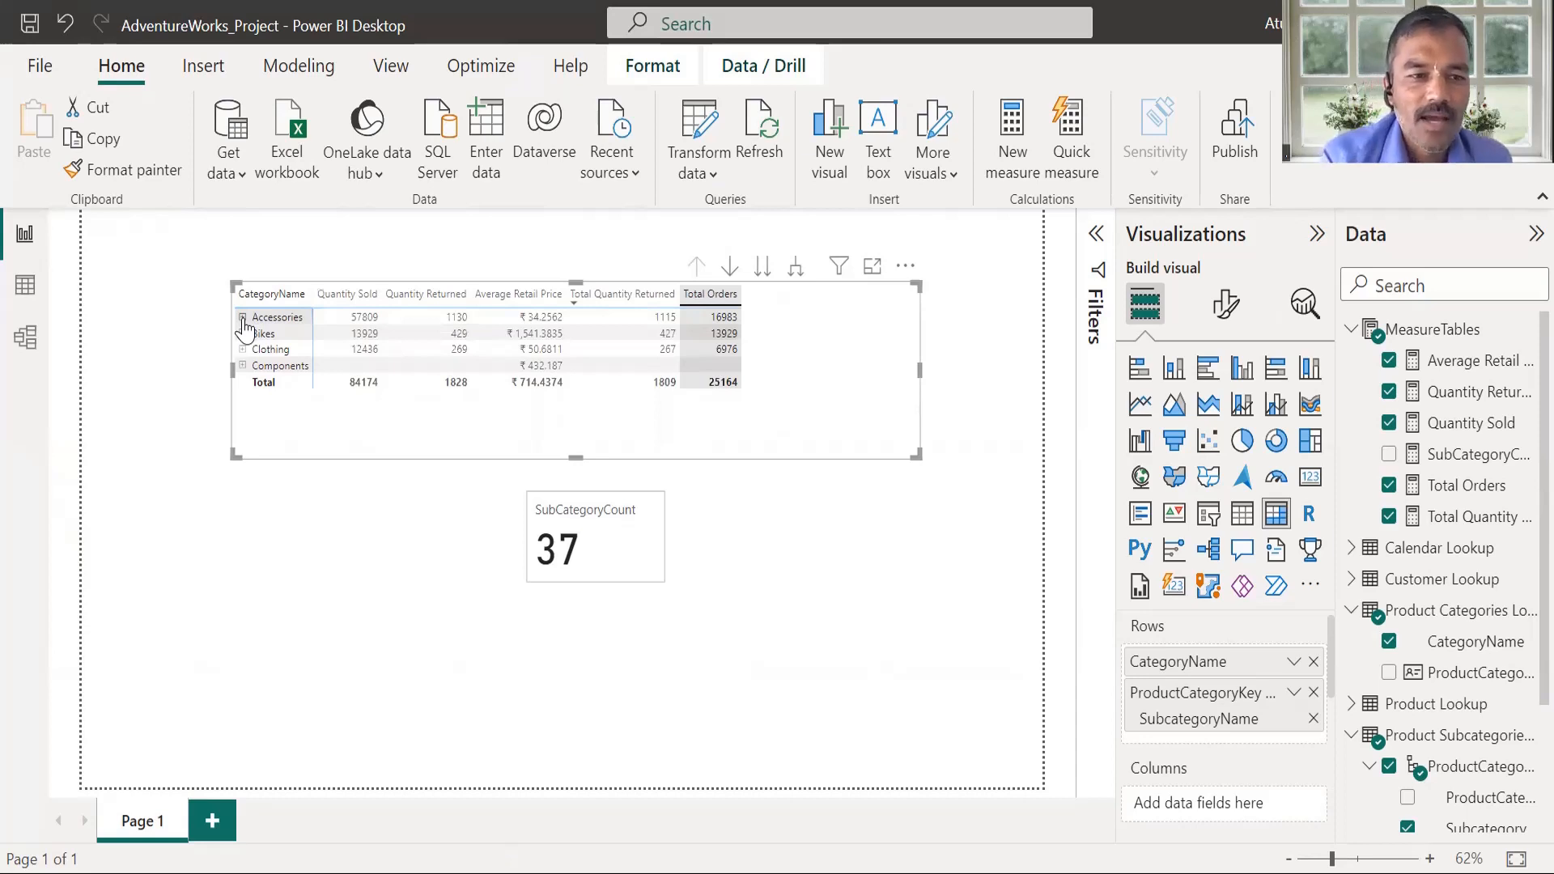
left_click(242, 318)
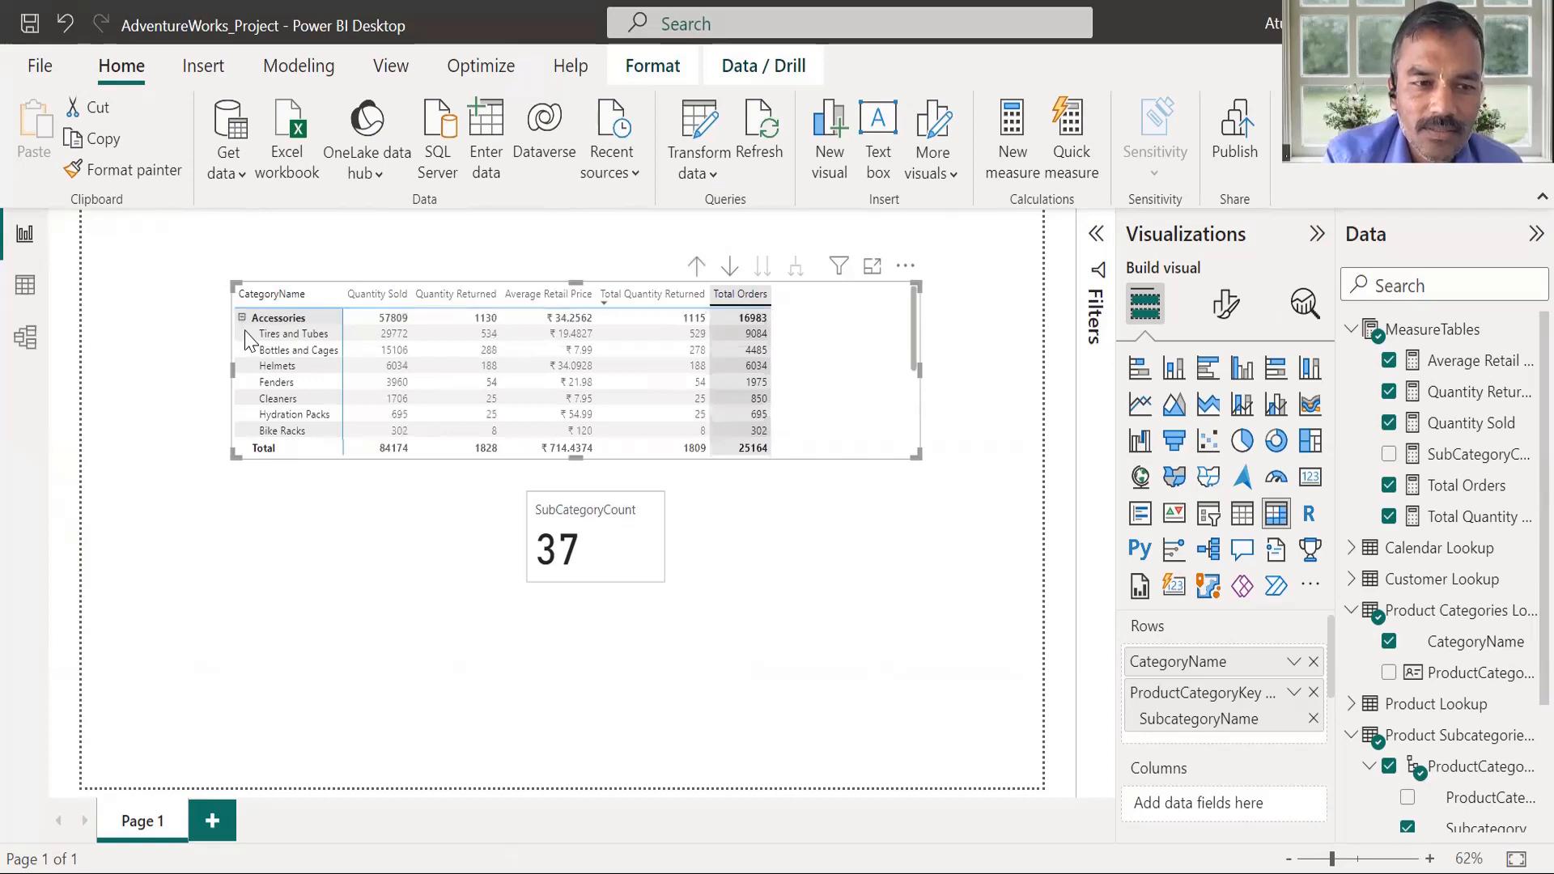
left_click(279, 372)
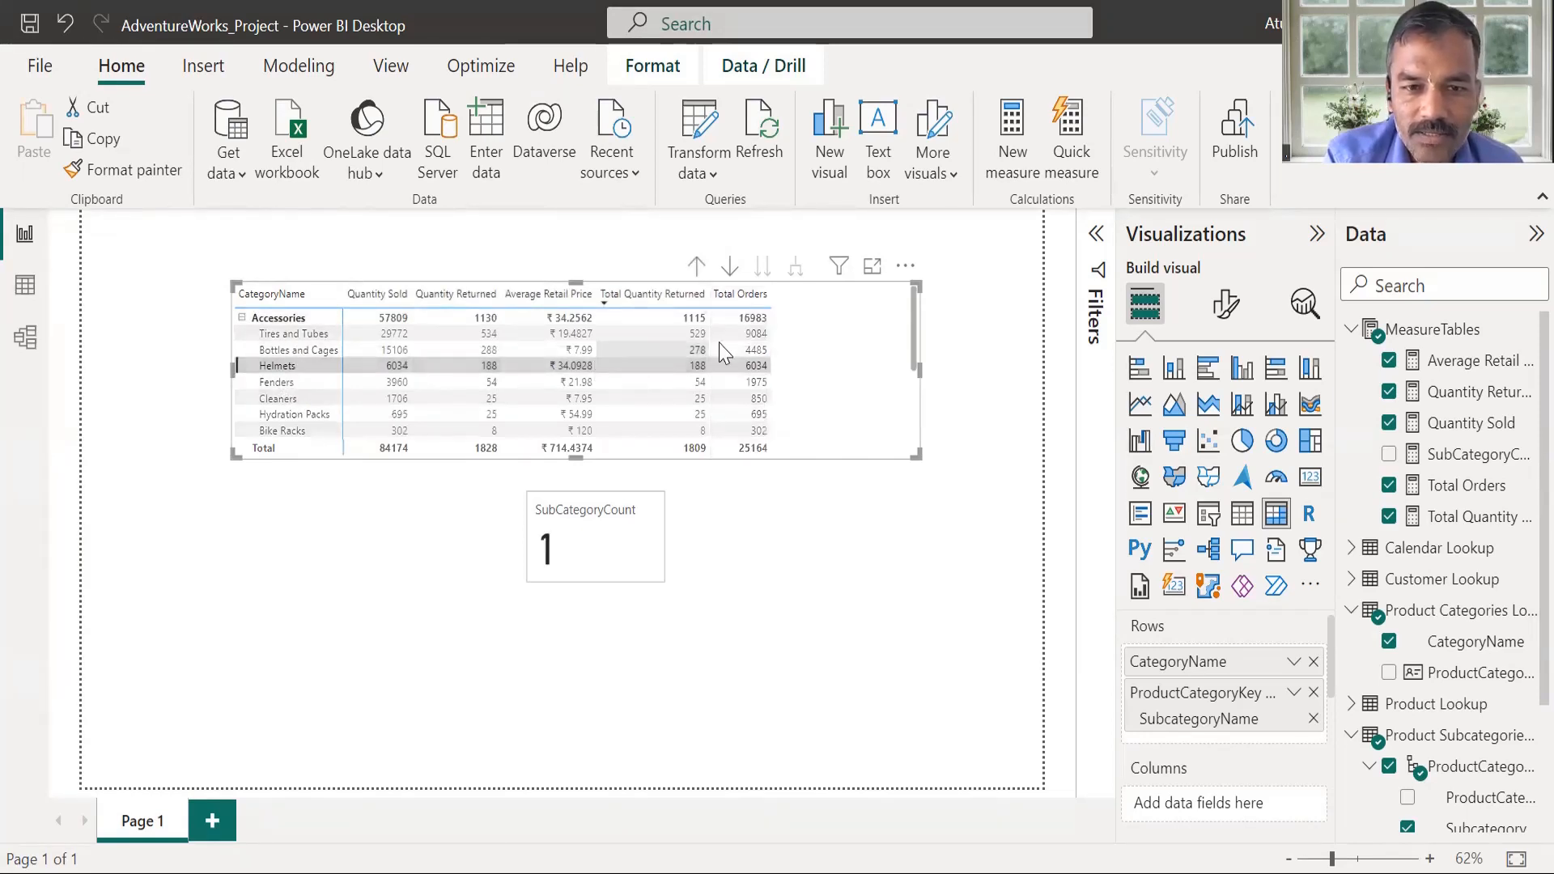